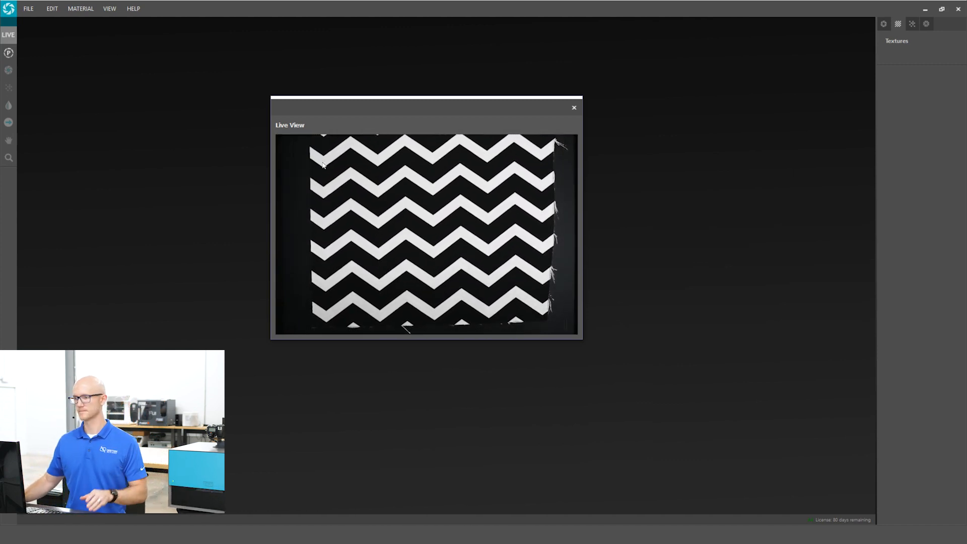
Take a preview scan of the chevron fabric and limit the scan area to a rectangle in the middle of the pattern.
{"action": "left_click", "coordinate": [574, 108]}
{"action": "left_click", "coordinate": [9, 52]}
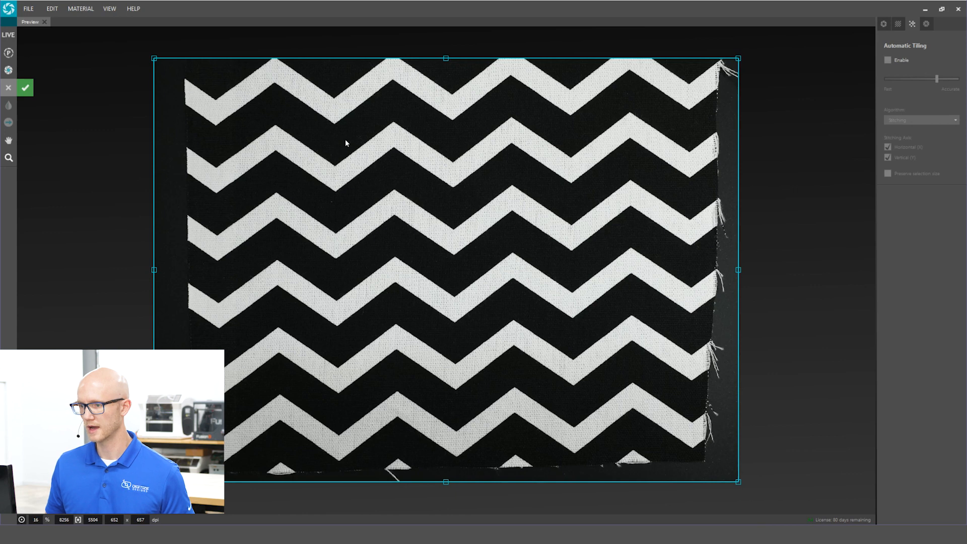
{"action": "left_click_drag", "start_coordinate": [378, 142], "coordinate": [592, 328]}
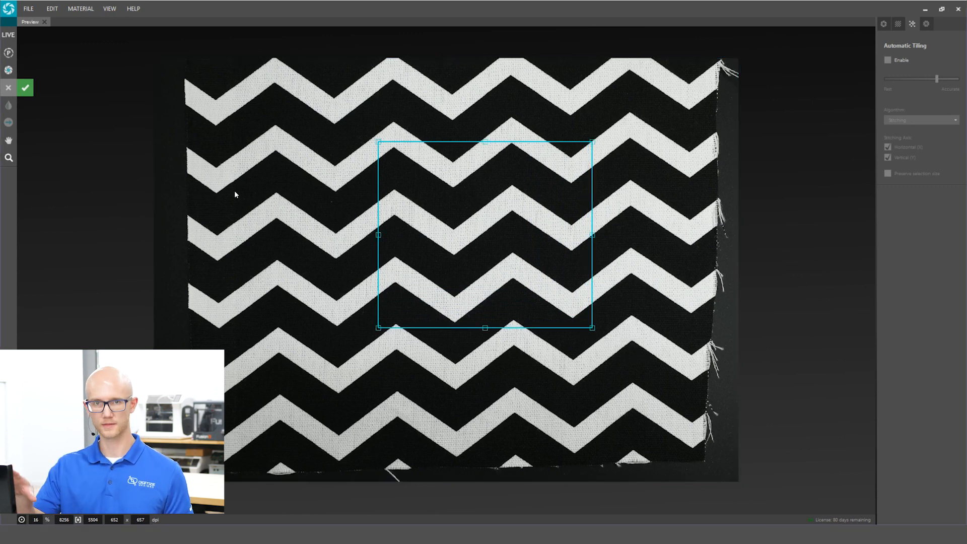
{"action": "left_click", "coordinate": [25, 88]}
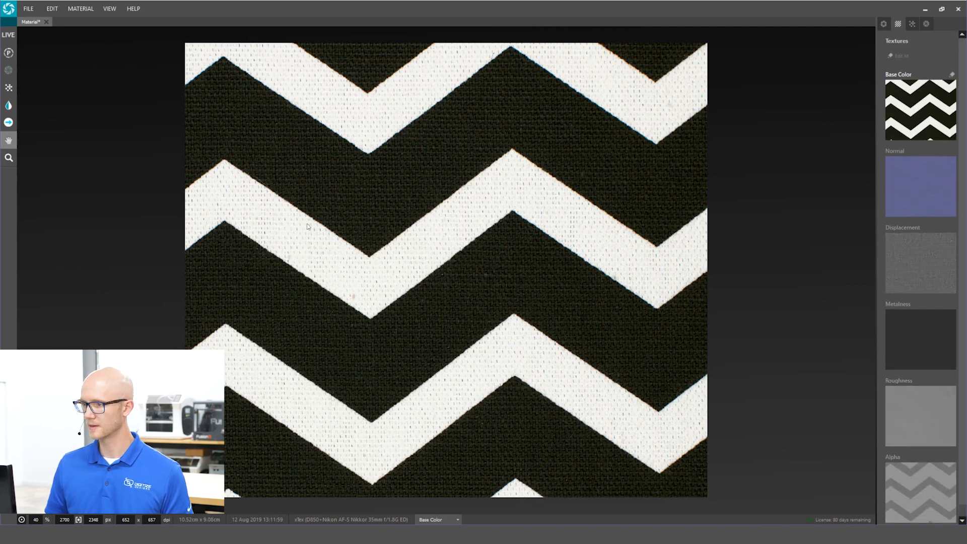
Inspect the scanned material's Normal, Alpha, Displacement and Base Color texture maps up close.
{"action": "left_click", "coordinate": [908, 187]}
{"action": "scroll", "coordinate": [492, 302], "scroll_direction": "down", "scroll_amount": 2}
{"action": "scroll", "coordinate": [493, 302], "scroll_direction": "up", "scroll_amount": 3}
{"action": "left_click", "coordinate": [921, 491]}
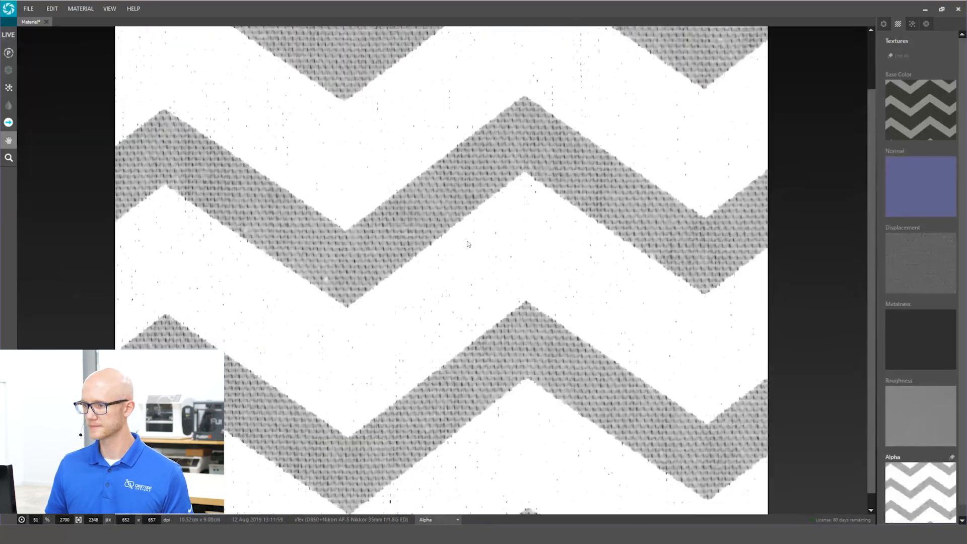
{"action": "scroll", "coordinate": [468, 244], "scroll_direction": "down", "scroll_amount": 2}
{"action": "scroll", "coordinate": [464, 243], "scroll_direction": "up", "scroll_amount": 1}
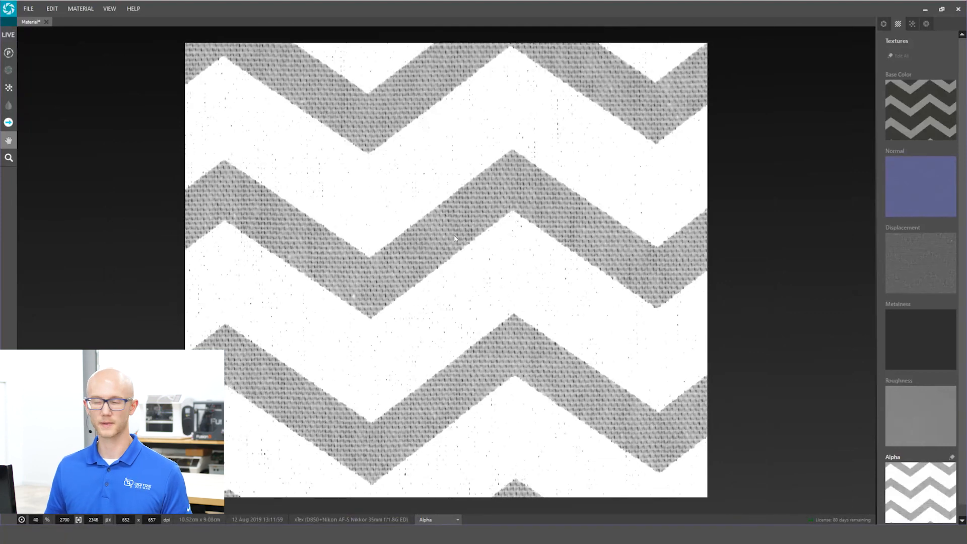
{"action": "left_click", "coordinate": [923, 254]}
{"action": "left_click", "coordinate": [931, 112]}
{"action": "scroll", "coordinate": [450, 219], "scroll_direction": "down", "scroll_amount": 4}
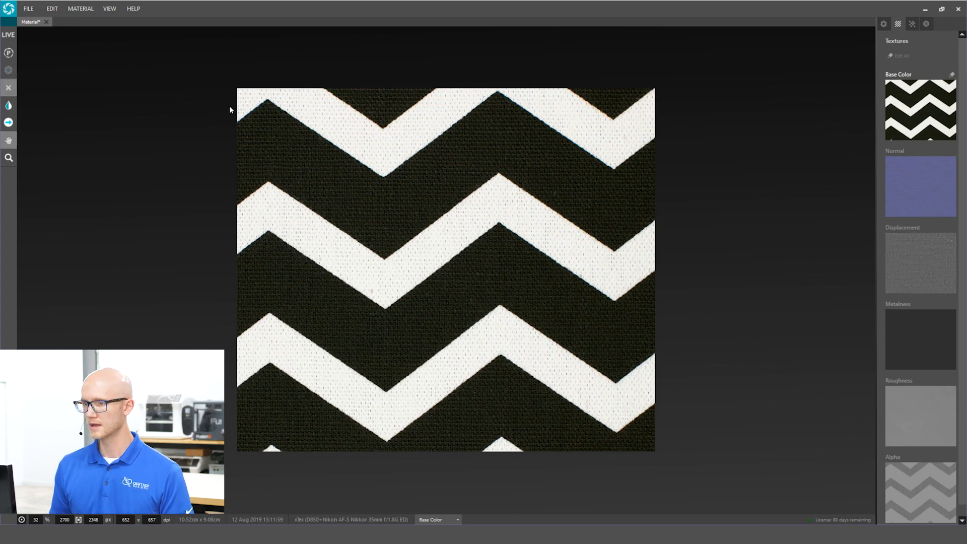
Open the tiling view for the Base Color texture and widen the repeat preview beside the source image.
{"action": "scroll", "coordinate": [262, 184], "scroll_direction": "down", "scroll_amount": 3}
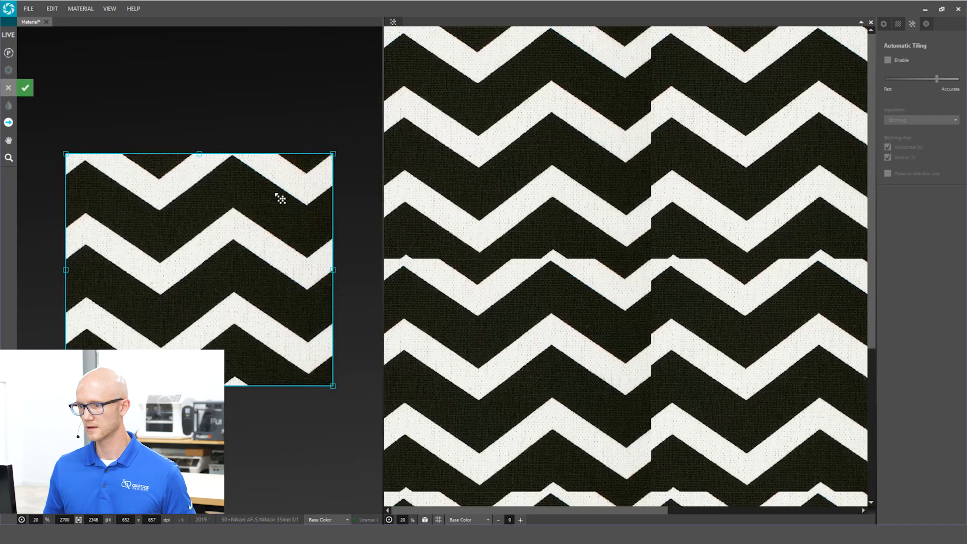
{"action": "scroll", "coordinate": [302, 211], "scroll_direction": "up", "scroll_amount": 1}
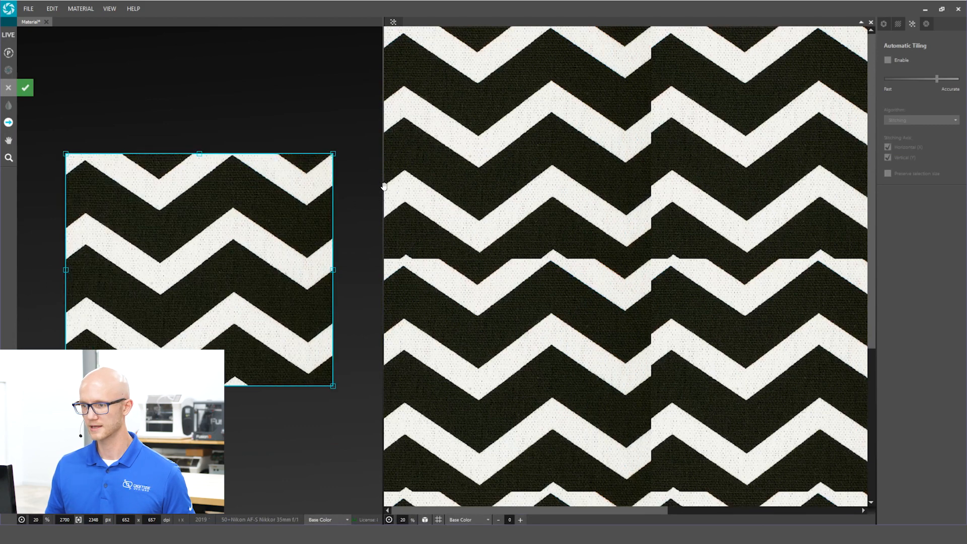
{"action": "left_click_drag", "start_coordinate": [383, 188], "coordinate": [331, 187]}
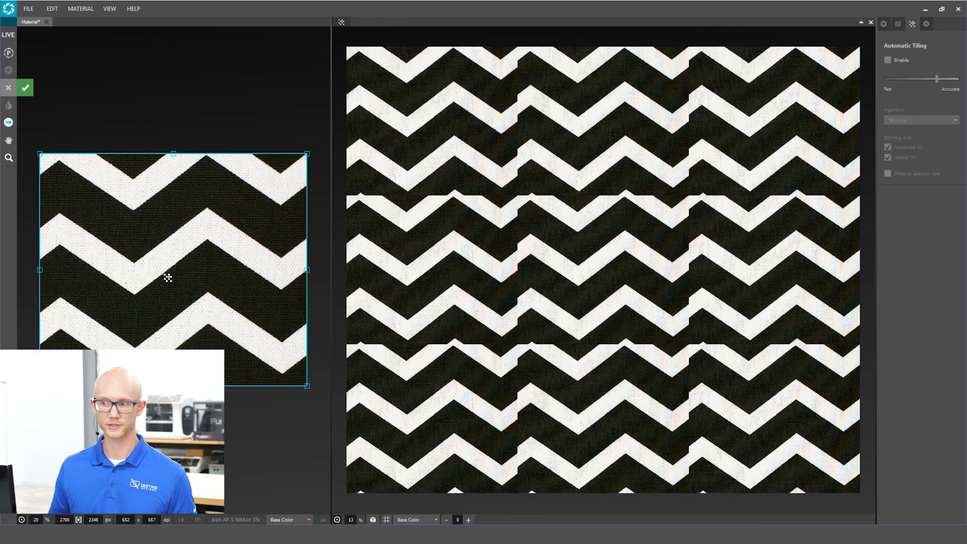
Examine how the edges of the full scanned image line up between repeats in the tiling preview.
{"action": "scroll", "coordinate": [684, 198], "scroll_direction": "up", "scroll_amount": 2}
{"action": "scroll", "coordinate": [630, 222], "scroll_direction": "down", "scroll_amount": 2}
{"action": "scroll", "coordinate": [579, 237], "scroll_direction": "down", "scroll_amount": 1}
{"action": "scroll", "coordinate": [565, 250], "scroll_direction": "up", "scroll_amount": 1}
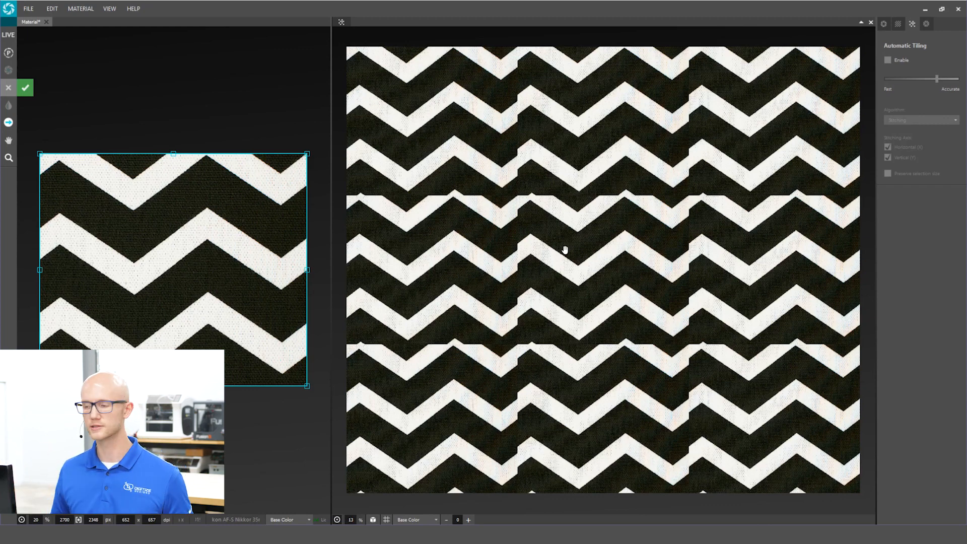
{"action": "scroll", "coordinate": [562, 248], "scroll_direction": "up", "scroll_amount": 2}
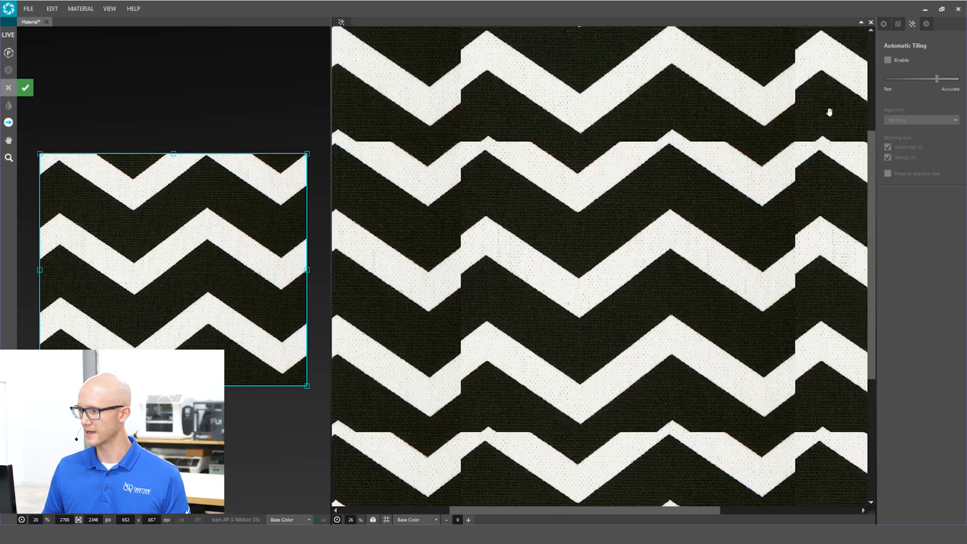
{"action": "scroll", "coordinate": [555, 231], "scroll_direction": "down", "scroll_amount": 3}
{"action": "scroll", "coordinate": [648, 249], "scroll_direction": "up", "scroll_amount": 2}
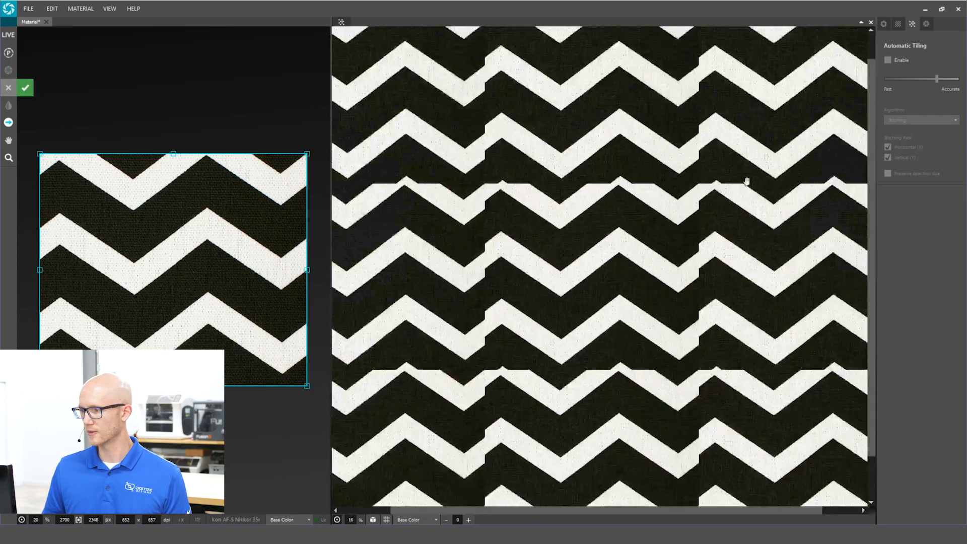
{"action": "scroll", "coordinate": [629, 235], "scroll_direction": "down", "scroll_amount": 2}
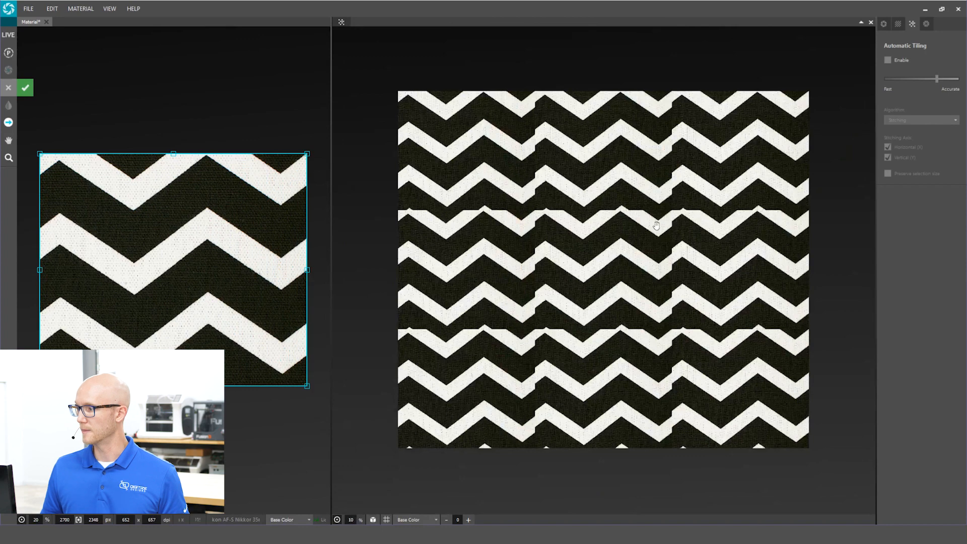
{"action": "scroll", "coordinate": [657, 225], "scroll_direction": "up", "scroll_amount": 1}
{"action": "scroll", "coordinate": [151, 234], "scroll_direction": "up", "scroll_amount": 1}
{"action": "scroll", "coordinate": [151, 234], "scroll_direction": "down", "scroll_amount": 2}
{"action": "scroll", "coordinate": [285, 216], "scroll_direction": "up", "scroll_amount": 3}
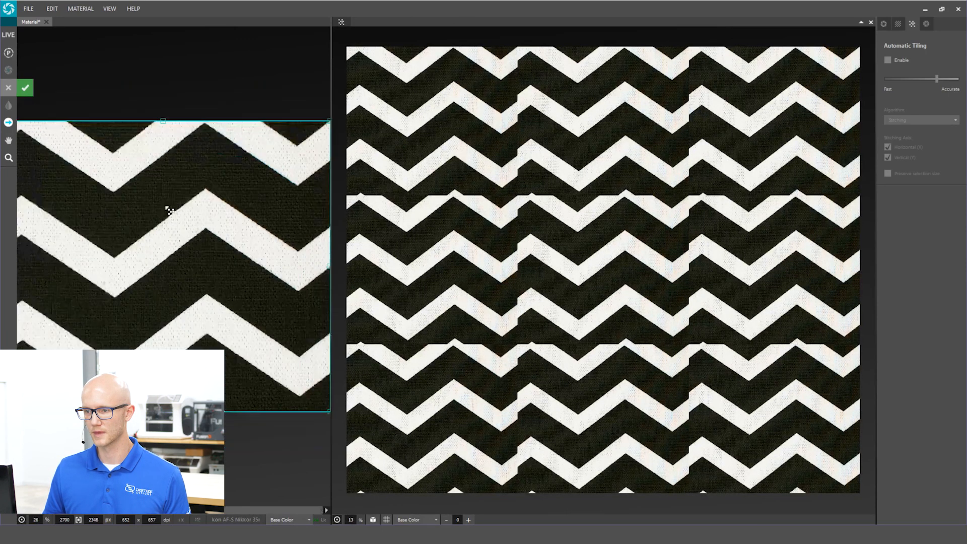
{"action": "scroll", "coordinate": [168, 210], "scroll_direction": "down", "scroll_amount": 2}
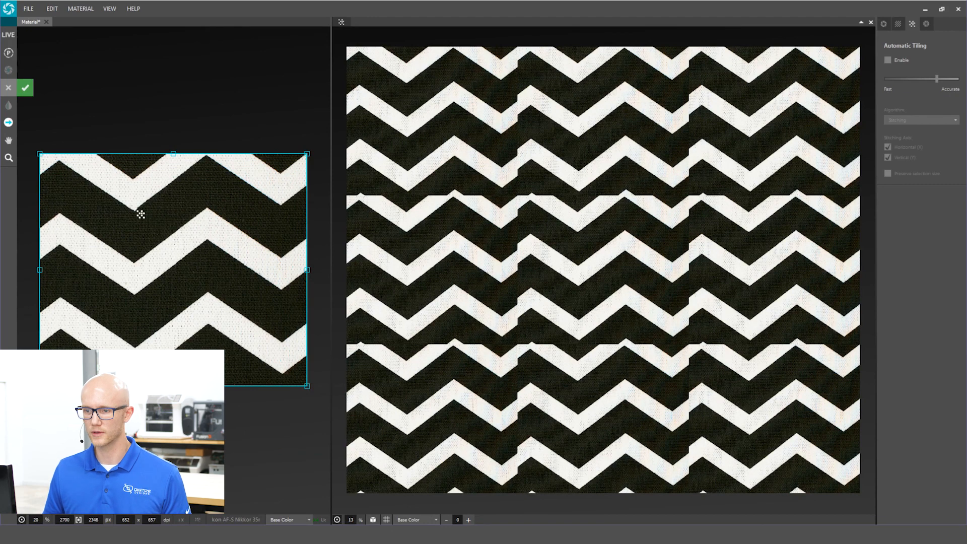
Select one chevron repeat from valley to valley as the tile area and rotate it slightly to follow the pattern.
{"action": "left_click_drag", "start_coordinate": [135, 211], "coordinate": [285, 292]}
{"action": "scroll", "coordinate": [228, 241], "scroll_direction": "down", "scroll_amount": 1}
{"action": "scroll", "coordinate": [229, 241], "scroll_direction": "up", "scroll_amount": 3}
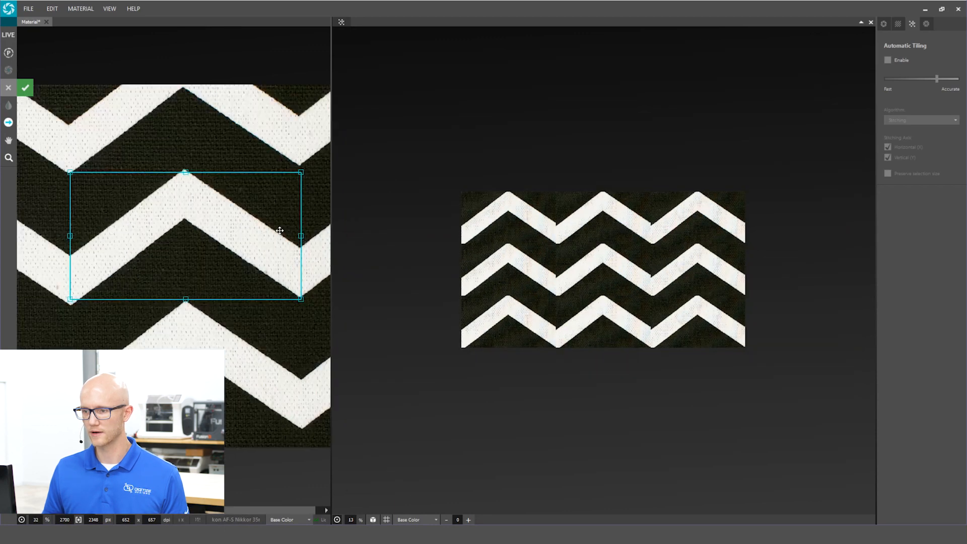
{"action": "left_click_drag", "start_coordinate": [309, 165], "coordinate": [308, 168]}
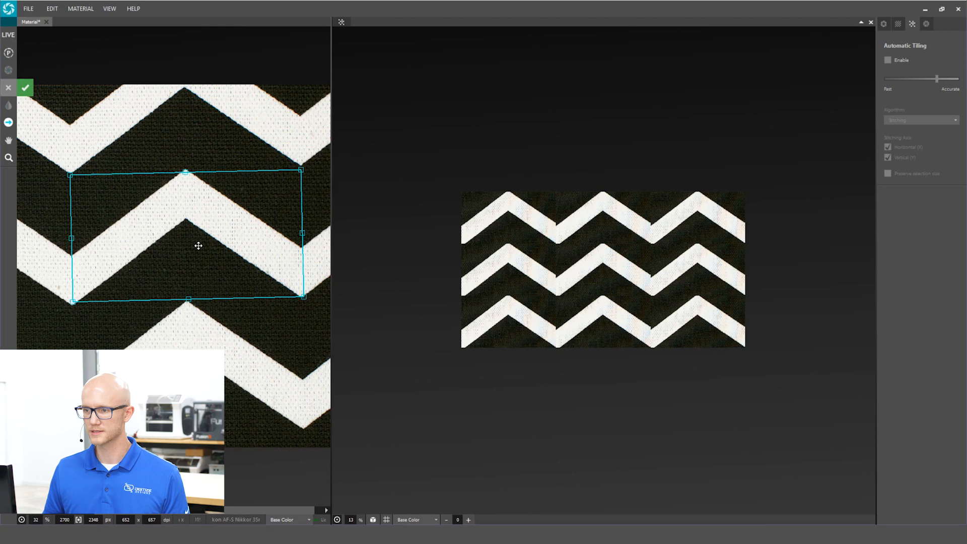
{"action": "left_click_drag", "start_coordinate": [208, 239], "coordinate": [209, 238]}
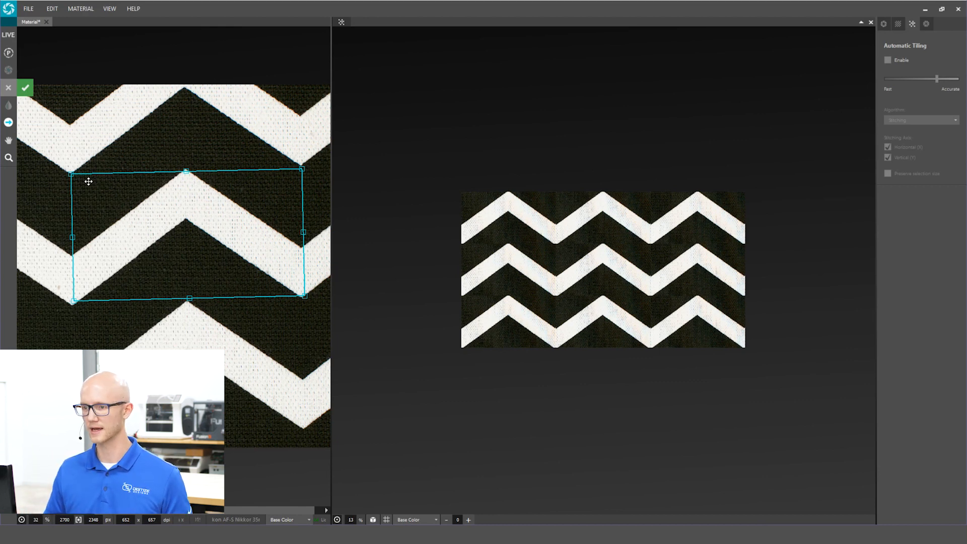
{"action": "mouse_move", "coordinate": [313, 160]}
{"action": "left_mouse_down"}
{"action": "mouse_move", "coordinate": [307, 152]}
{"action": "mouse_move", "coordinate": [314, 158]}
{"action": "left_mouse_up"}
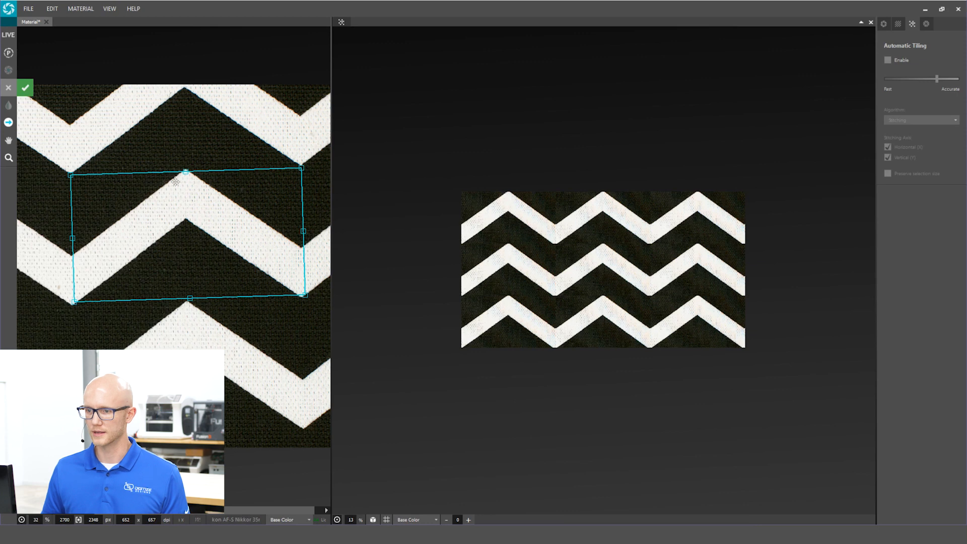
Adjust the four corners of the tile area individually so they sit on the lower valley points of the white stripes.
{"action": "left_click_drag", "start_coordinate": [121, 197], "coordinate": [71, 173]}
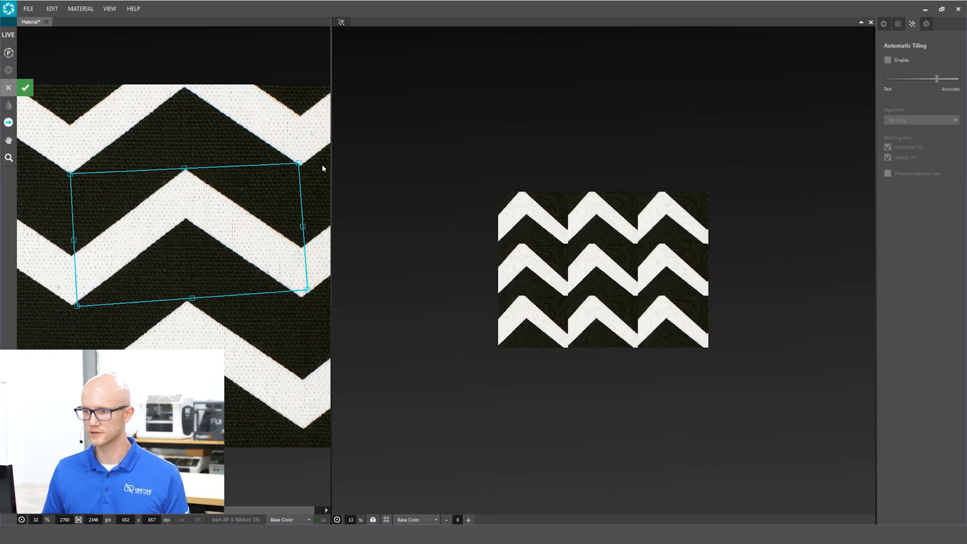
{"action": "left_click_drag", "start_coordinate": [300, 164], "coordinate": [301, 164]}
{"action": "left_click_drag", "start_coordinate": [307, 291], "coordinate": [301, 296]}
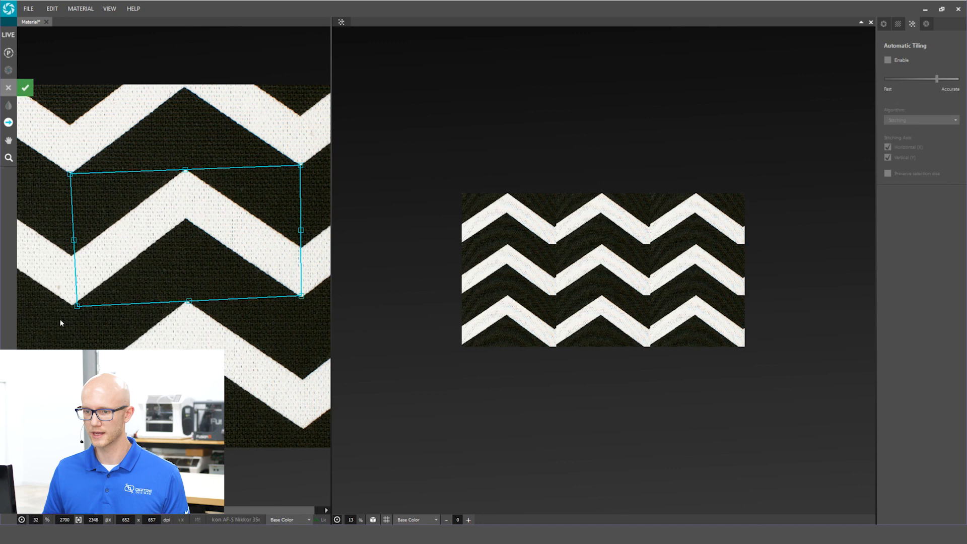
{"action": "left_click_drag", "start_coordinate": [77, 307], "coordinate": [72, 305]}
Examine the tile area's edges in the source image and the seams between repeats in the tiling preview.
{"action": "scroll", "coordinate": [72, 304], "scroll_direction": "up", "scroll_amount": 12}
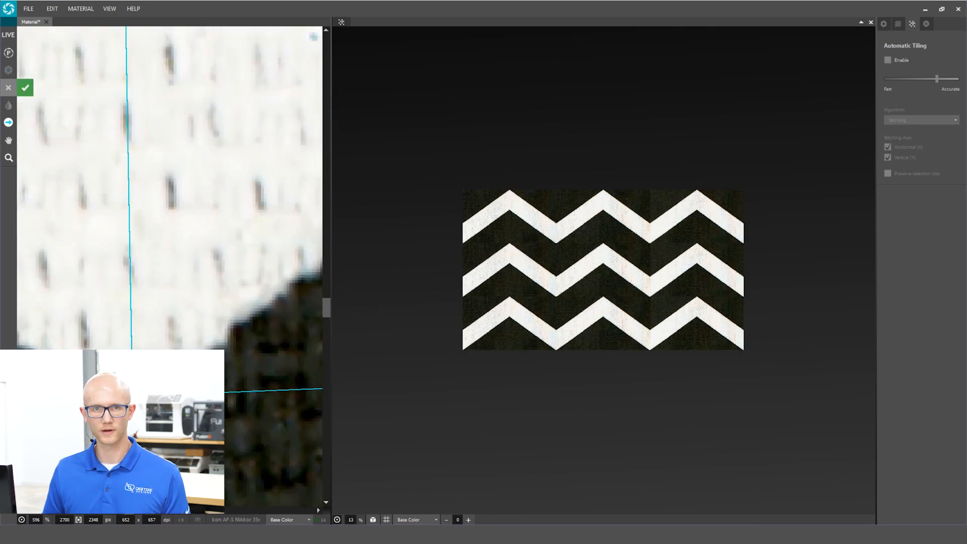
{"action": "scroll", "coordinate": [109, 391], "scroll_direction": "down", "scroll_amount": 6}
{"action": "scroll", "coordinate": [114, 387], "scroll_direction": "down", "scroll_amount": 1}
{"action": "scroll", "coordinate": [567, 274], "scroll_direction": "up", "scroll_amount": 6}
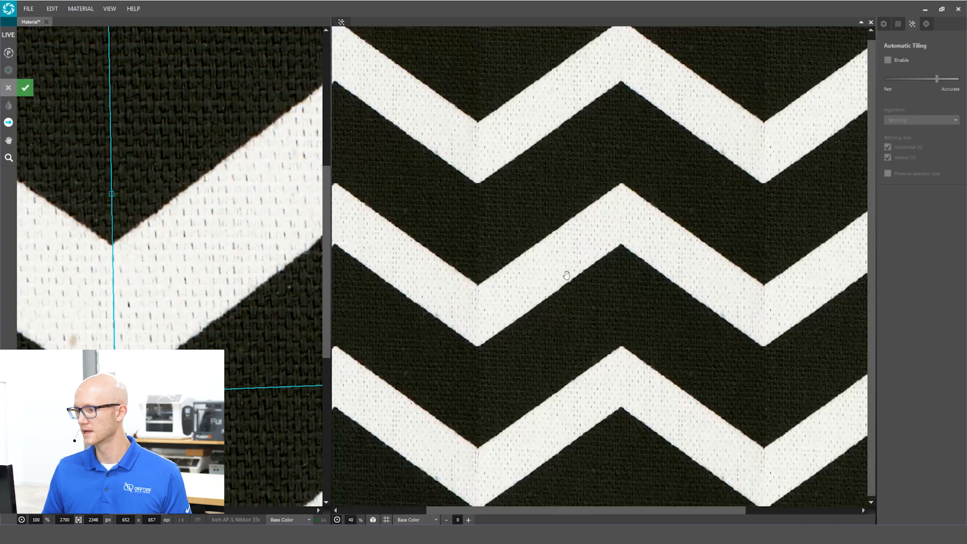
{"action": "scroll", "coordinate": [618, 266], "scroll_direction": "down", "scroll_amount": 3}
{"action": "scroll", "coordinate": [487, 163], "scroll_direction": "up", "scroll_amount": 3}
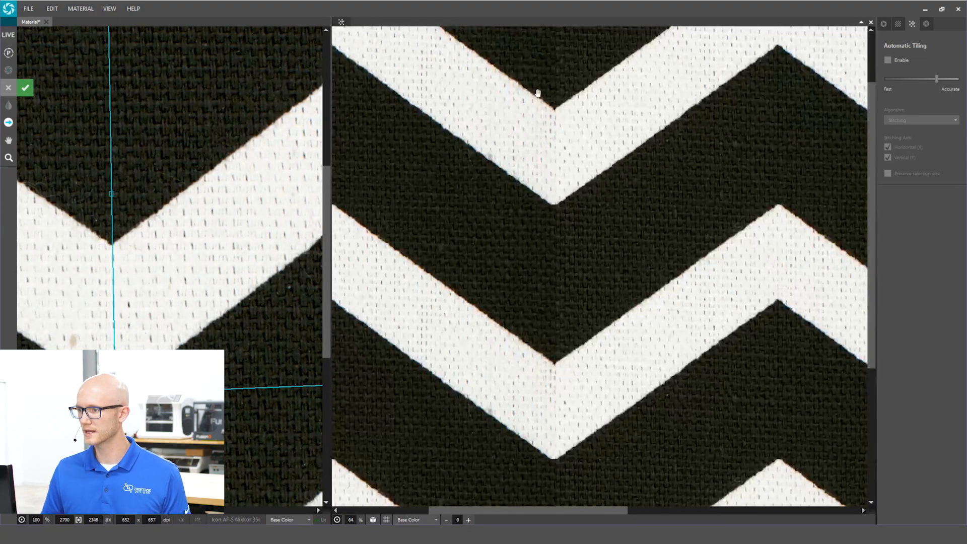
{"action": "scroll", "coordinate": [559, 101], "scroll_direction": "up", "scroll_amount": 9}
{"action": "scroll", "coordinate": [559, 119], "scroll_direction": "down", "scroll_amount": 6}
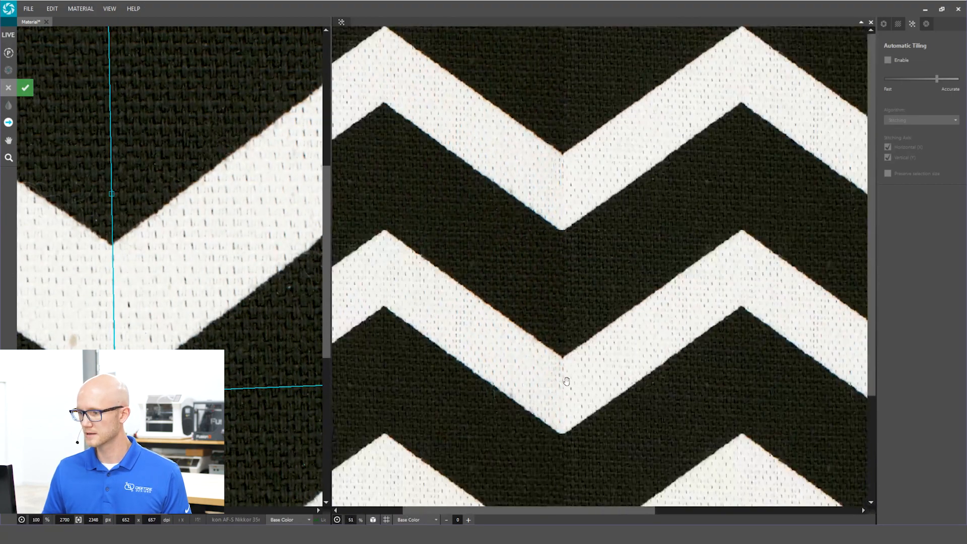
{"action": "scroll", "coordinate": [557, 331], "scroll_direction": "up", "scroll_amount": 5}
{"action": "scroll", "coordinate": [557, 332], "scroll_direction": "up", "scroll_amount": 4}
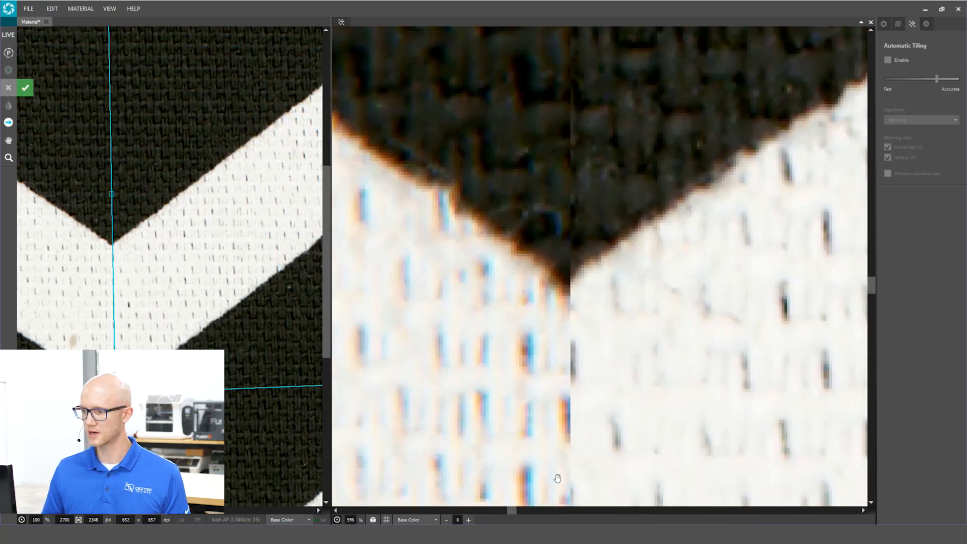
{"action": "scroll", "coordinate": [568, 190], "scroll_direction": "down", "scroll_amount": 12}
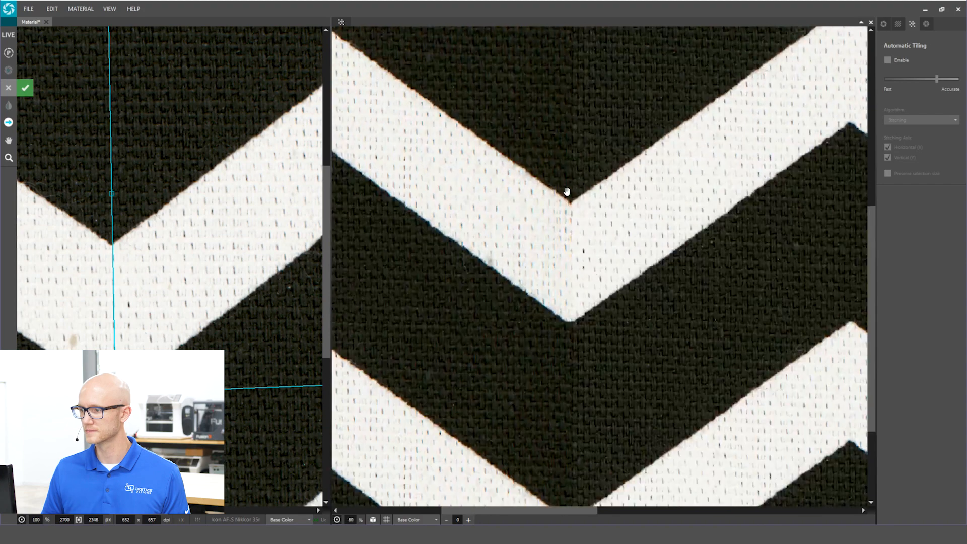
{"action": "scroll", "coordinate": [680, 138], "scroll_direction": "up", "scroll_amount": 5}
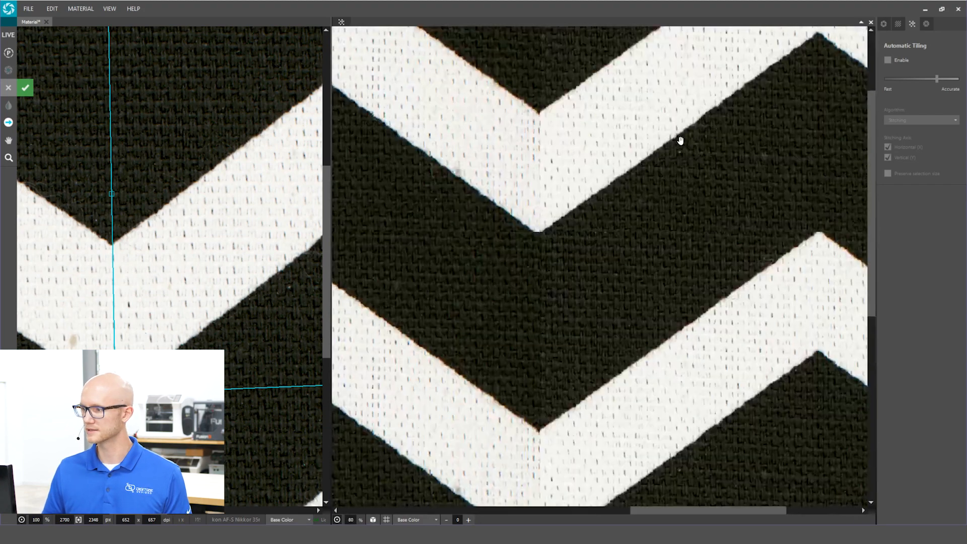
{"action": "scroll", "coordinate": [596, 371], "scroll_direction": "down", "scroll_amount": 3}
{"action": "scroll", "coordinate": [601, 319], "scroll_direction": "down", "scroll_amount": 1}
{"action": "scroll", "coordinate": [557, 287], "scroll_direction": "down", "scroll_amount": 3}
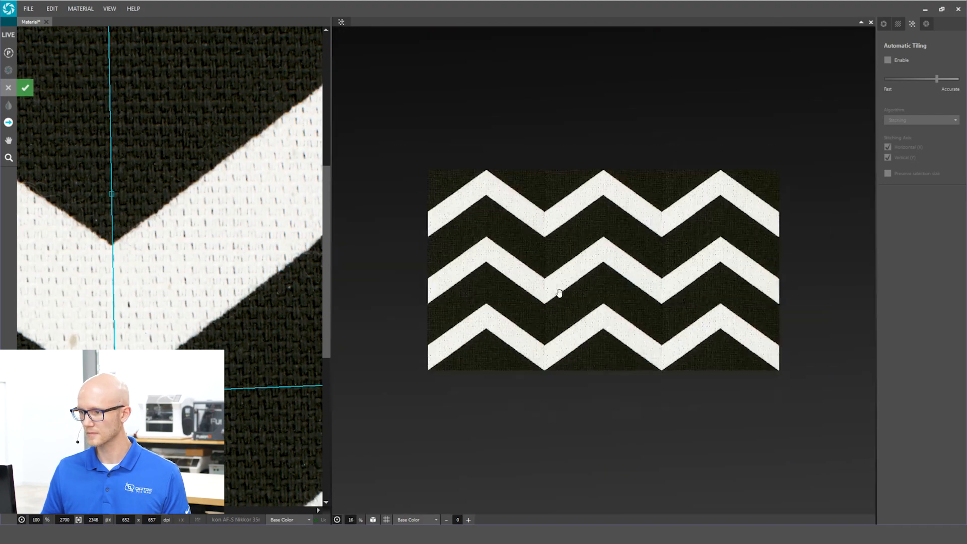
{"action": "scroll", "coordinate": [557, 287], "scroll_direction": "up", "scroll_amount": 2}
{"action": "scroll", "coordinate": [86, 283], "scroll_direction": "down", "scroll_amount": 4}
{"action": "scroll", "coordinate": [87, 283], "scroll_direction": "down", "scroll_amount": 2}
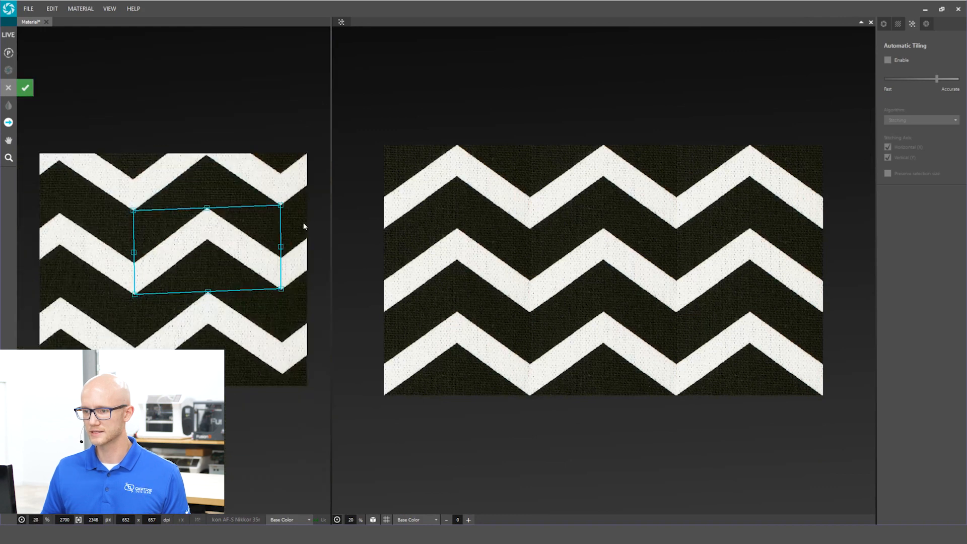
{"action": "scroll", "coordinate": [304, 226], "scroll_direction": "up", "scroll_amount": 1}
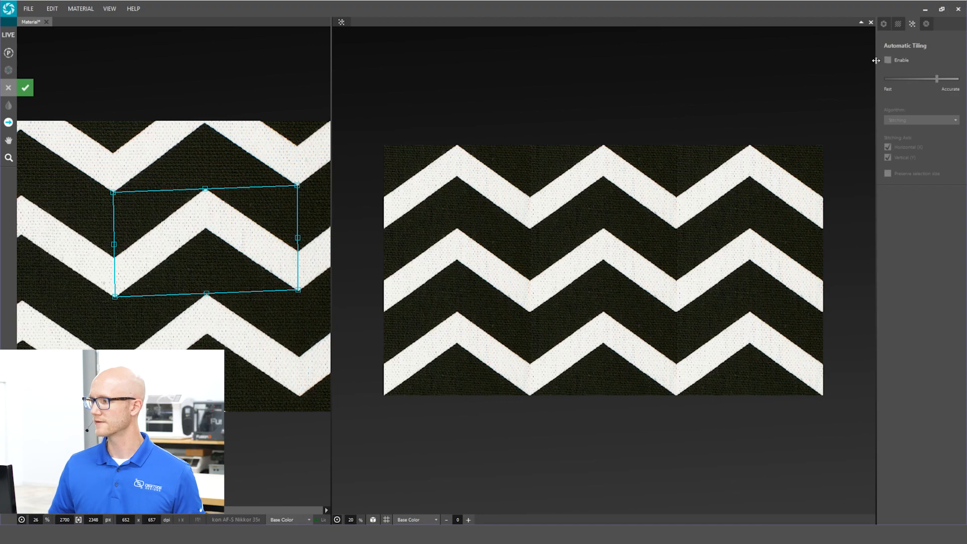
Show the tile boundary lines in the repeat preview, inspect the seam junction at a chevron valley, and hide the lines again.
{"action": "scroll", "coordinate": [712, 252], "scroll_direction": "up", "scroll_amount": 4}
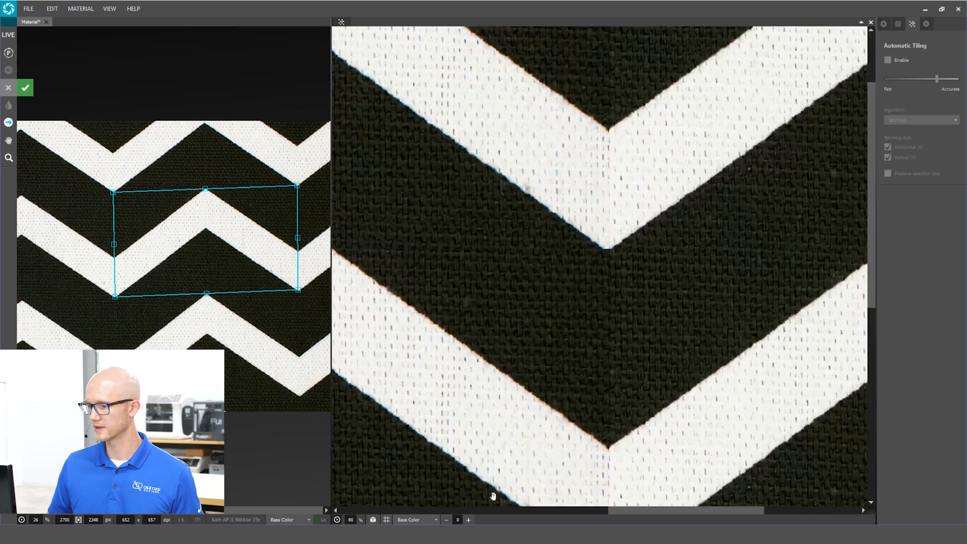
{"action": "left_click", "coordinate": [386, 520]}
{"action": "scroll", "coordinate": [596, 339], "scroll_direction": "up", "scroll_amount": 5}
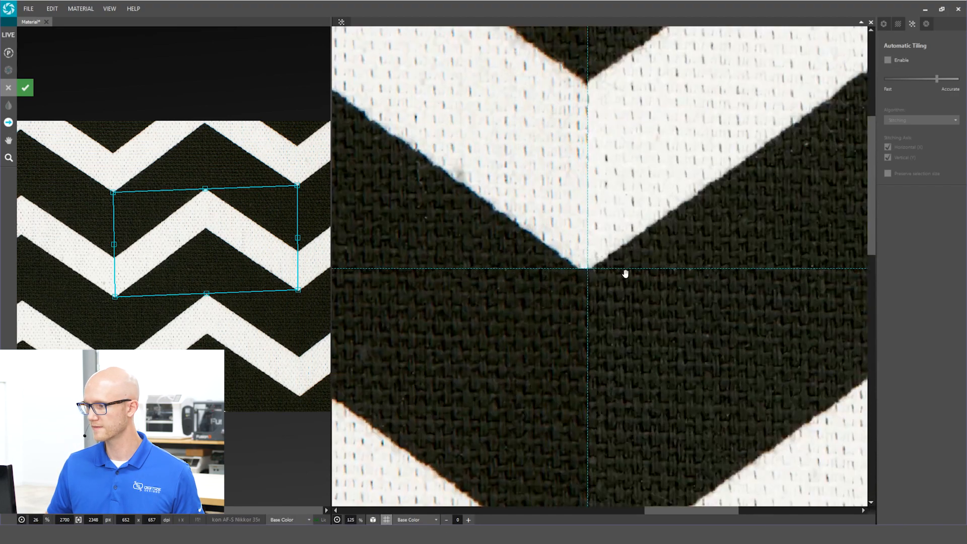
{"action": "scroll", "coordinate": [586, 289], "scroll_direction": "up", "scroll_amount": 1}
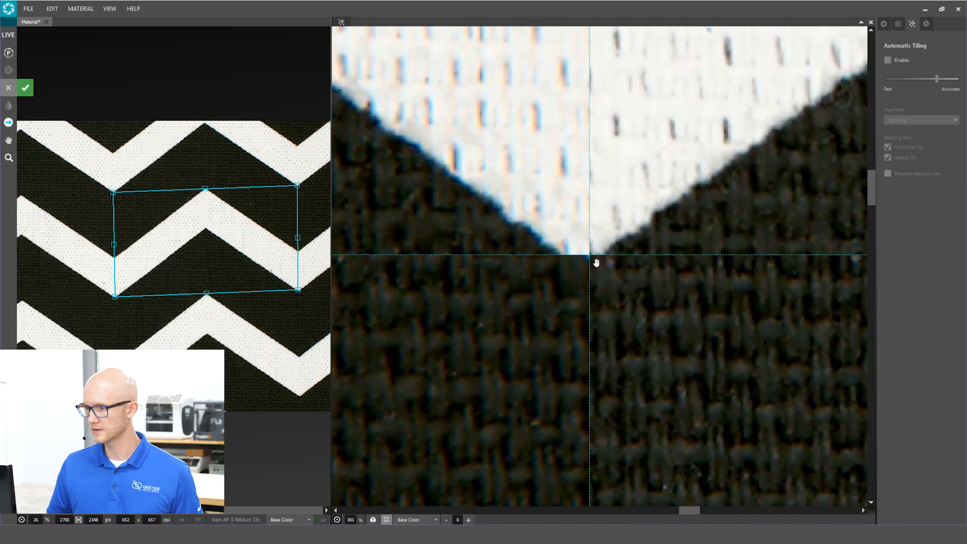
{"action": "left_click", "coordinate": [387, 519]}
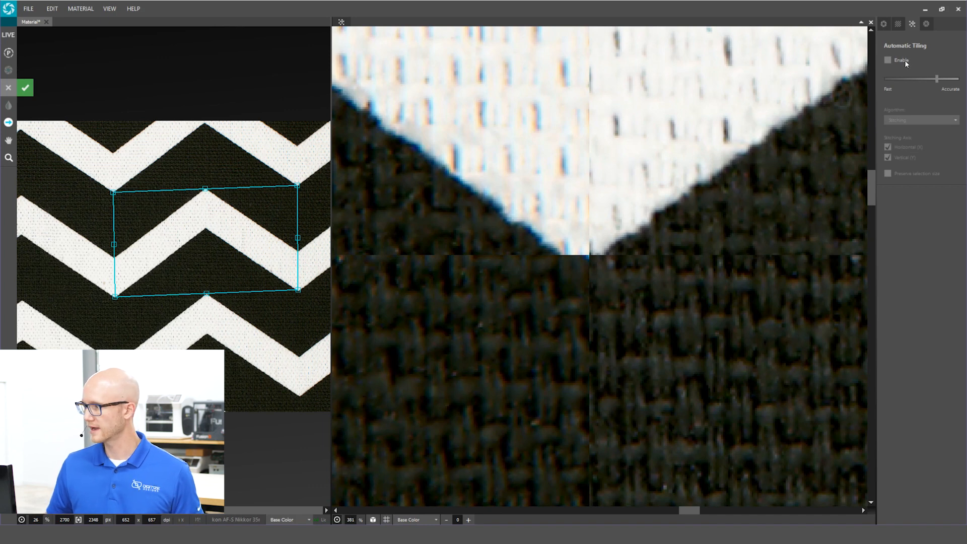
Enable automatic tiling for the selected chevron repeat and check a stripe valley in the tiling preview.
{"action": "left_click", "coordinate": [888, 60]}
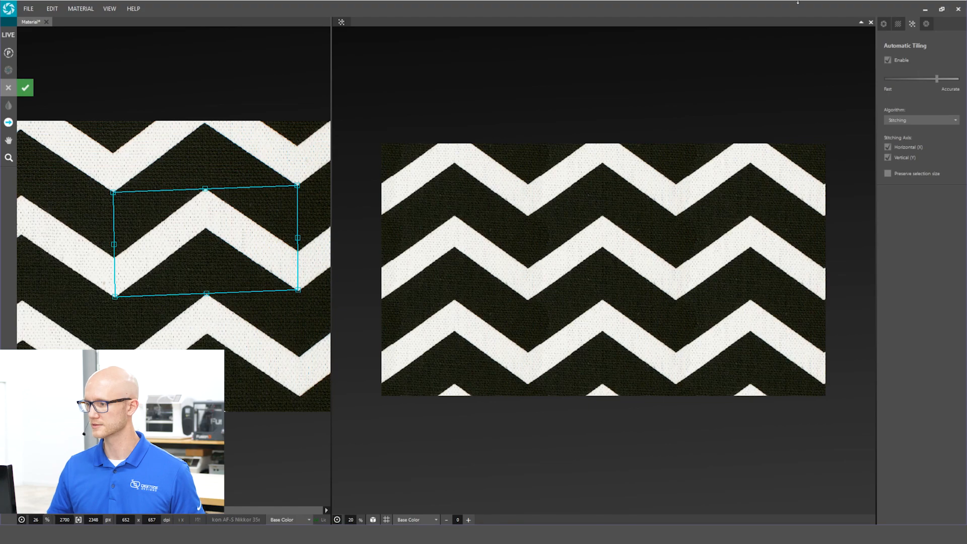
{"action": "scroll", "coordinate": [777, 182], "scroll_direction": "up", "scroll_amount": 5}
{"action": "scroll", "coordinate": [579, 212], "scroll_direction": "down", "scroll_amount": 2}
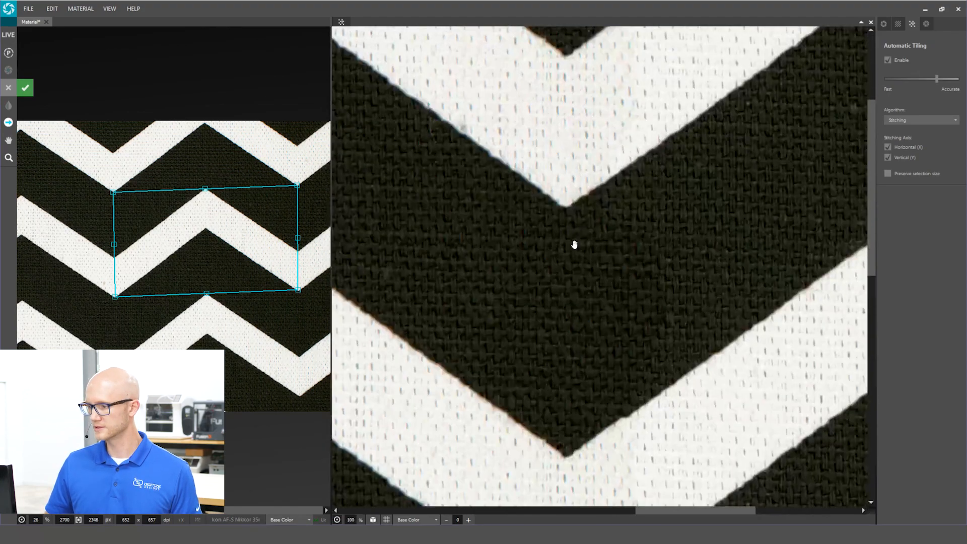
Show the tile boundary lines in the repeat preview and inspect the stitched weave around the seam junction below a valley.
{"action": "left_click", "coordinate": [387, 520]}
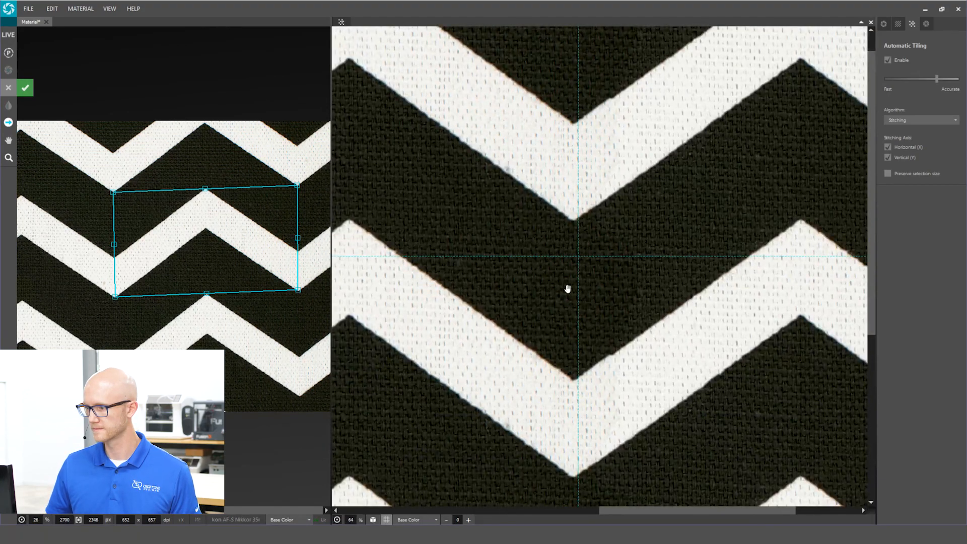
{"action": "scroll", "coordinate": [580, 257], "scroll_direction": "up", "scroll_amount": 8}
{"action": "scroll", "coordinate": [601, 259], "scroll_direction": "down", "scroll_amount": 4}
{"action": "scroll", "coordinate": [619, 265], "scroll_direction": "up", "scroll_amount": 4}
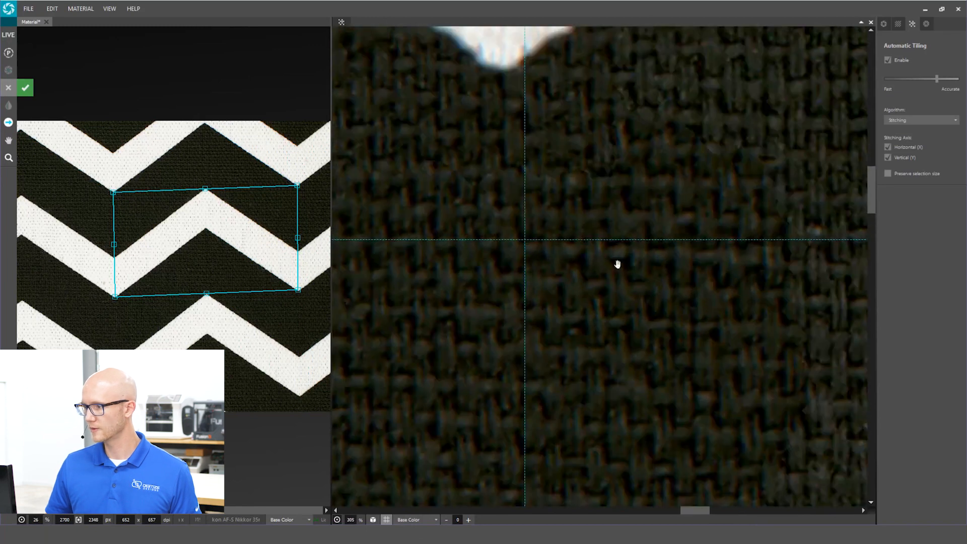
{"action": "scroll", "coordinate": [528, 229], "scroll_direction": "up", "scroll_amount": 3}
{"action": "left_click_drag", "start_coordinate": [577, 296], "coordinate": [660, 425]}
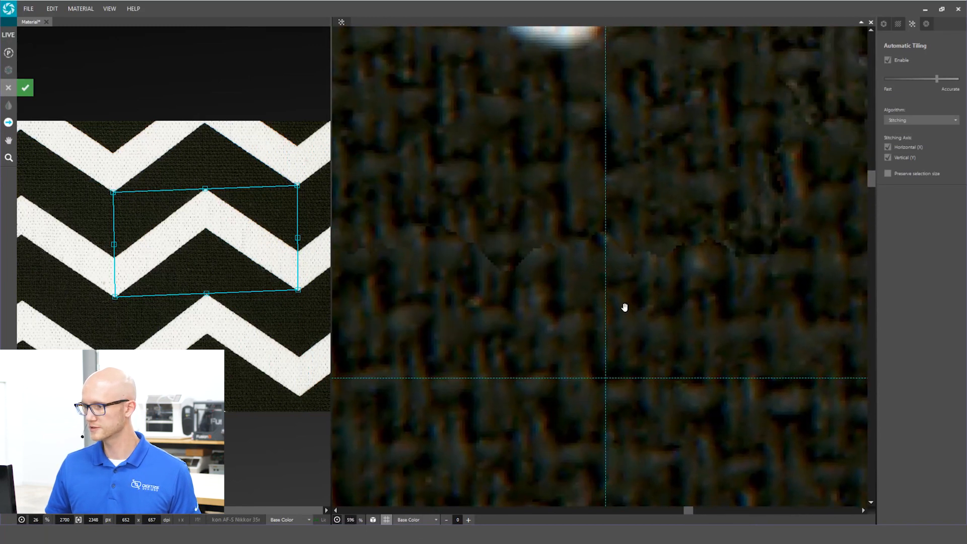
{"action": "scroll", "coordinate": [624, 309], "scroll_direction": "up", "scroll_amount": 1}
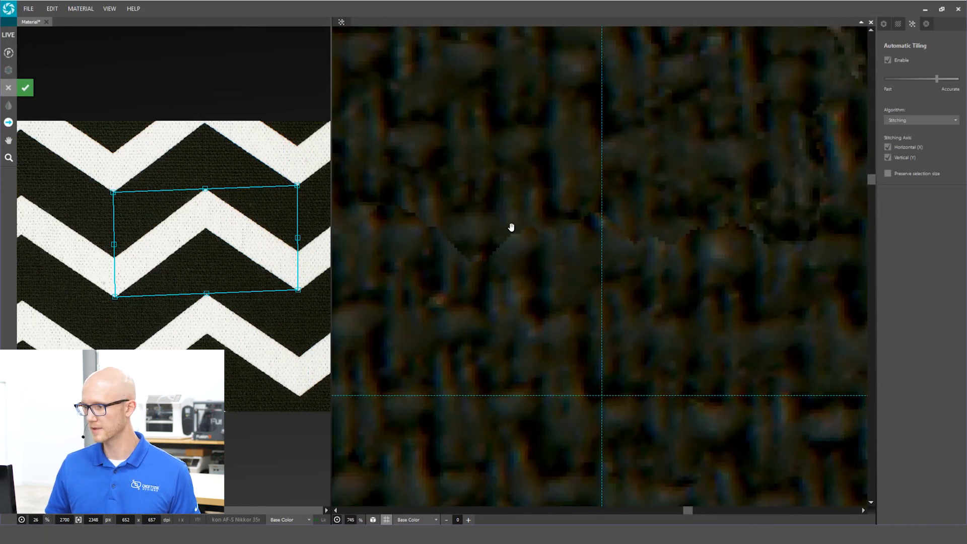
{"action": "scroll", "coordinate": [704, 225], "scroll_direction": "down", "scroll_amount": 3}
{"action": "scroll", "coordinate": [703, 226], "scroll_direction": "down", "scroll_amount": 3}
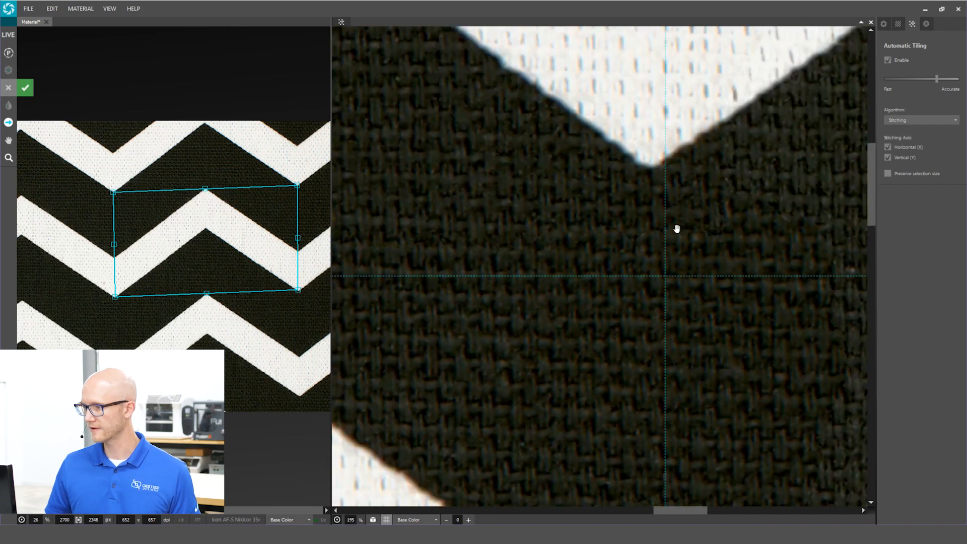
Compare the chevron stripes across several tile boundaries in the preview with the selected repeat in the source image.
{"action": "scroll", "coordinate": [579, 242], "scroll_direction": "down", "scroll_amount": 2}
{"action": "scroll", "coordinate": [635, 279], "scroll_direction": "down", "scroll_amount": 2}
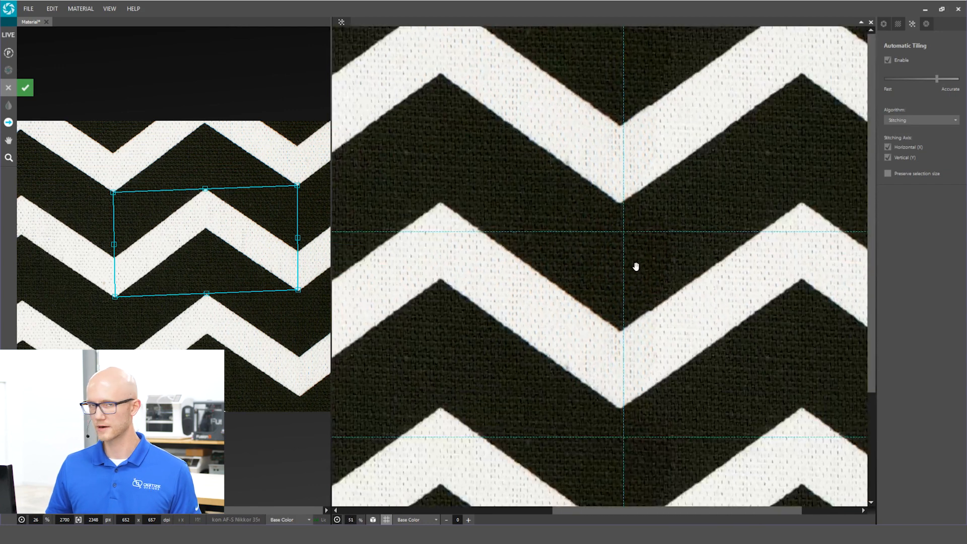
{"action": "scroll", "coordinate": [636, 267], "scroll_direction": "down", "scroll_amount": 2}
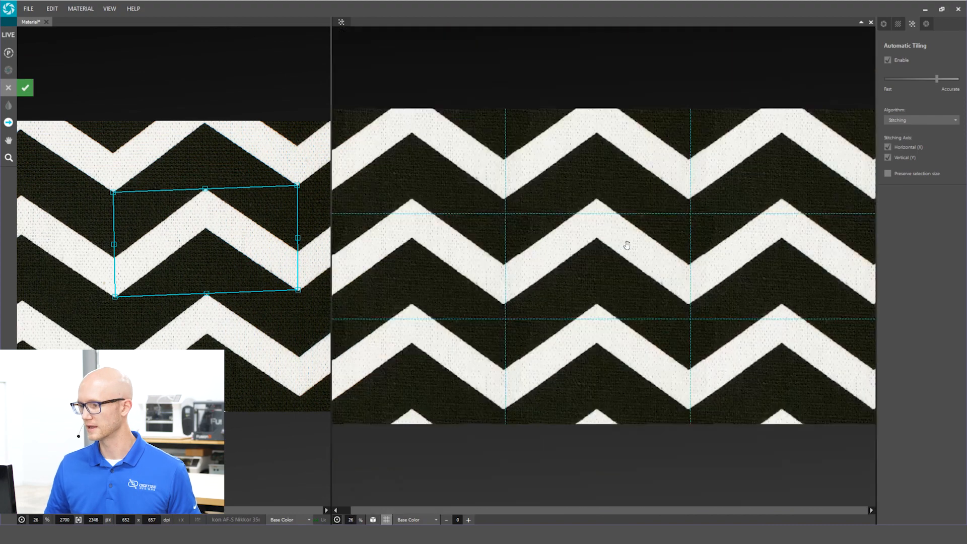
{"action": "scroll", "coordinate": [481, 281], "scroll_direction": "up", "scroll_amount": 2}
{"action": "scroll", "coordinate": [550, 225], "scroll_direction": "down", "scroll_amount": 1}
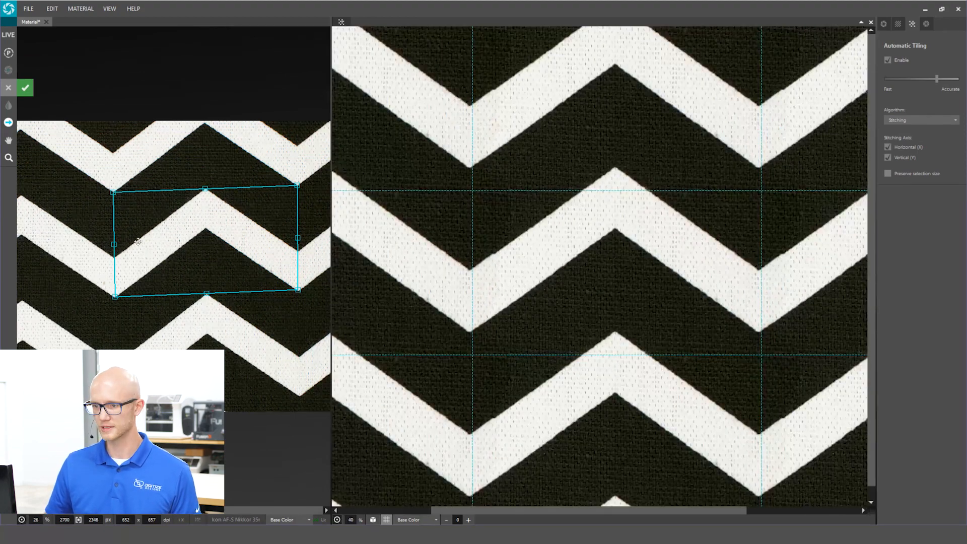
{"action": "scroll", "coordinate": [302, 209], "scroll_direction": "up", "scroll_amount": 1}
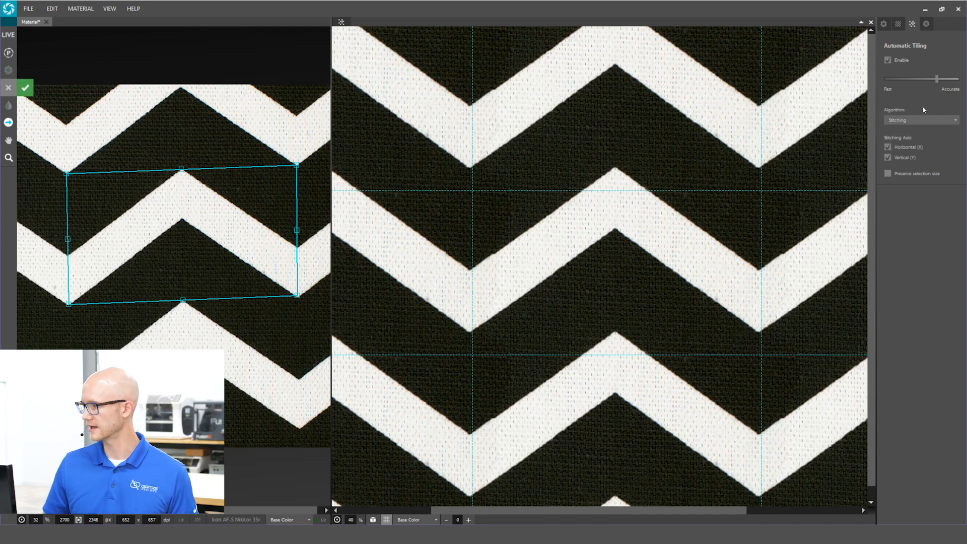
{"action": "scroll", "coordinate": [623, 226], "scroll_direction": "down", "scroll_amount": 3}
{"action": "scroll", "coordinate": [613, 234], "scroll_direction": "up", "scroll_amount": 4}
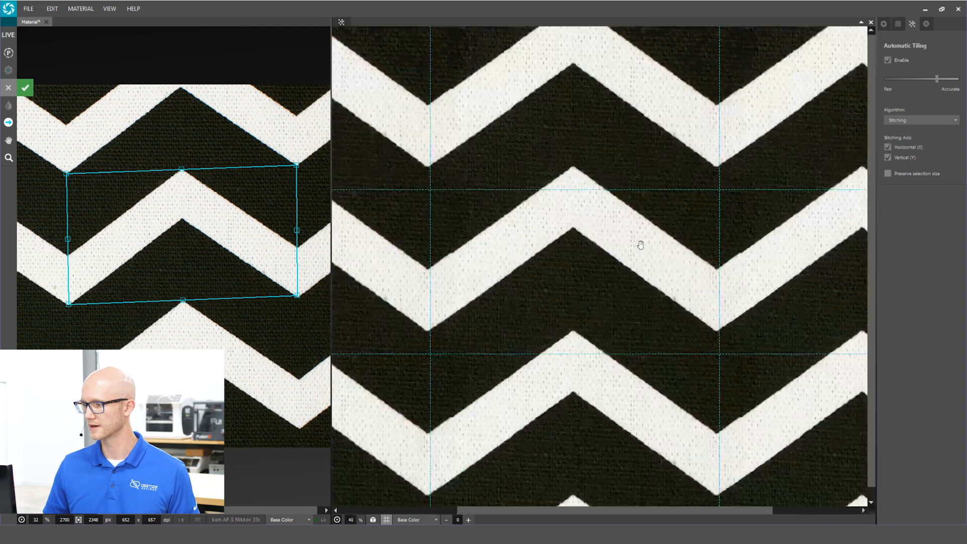
{"action": "scroll", "coordinate": [754, 156], "scroll_direction": "up", "scroll_amount": 2}
{"action": "scroll", "coordinate": [668, 387], "scroll_direction": "down", "scroll_amount": 4}
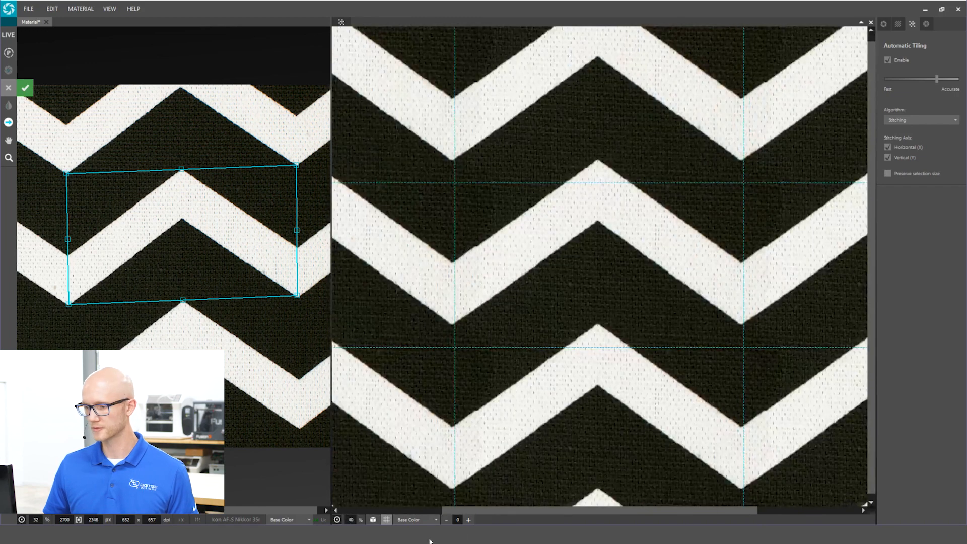
Hide the tile boundary lines and look over the complete repeated chevron pattern for visible seams.
{"action": "left_click", "coordinate": [386, 520]}
{"action": "scroll", "coordinate": [669, 192], "scroll_direction": "down", "scroll_amount": 4}
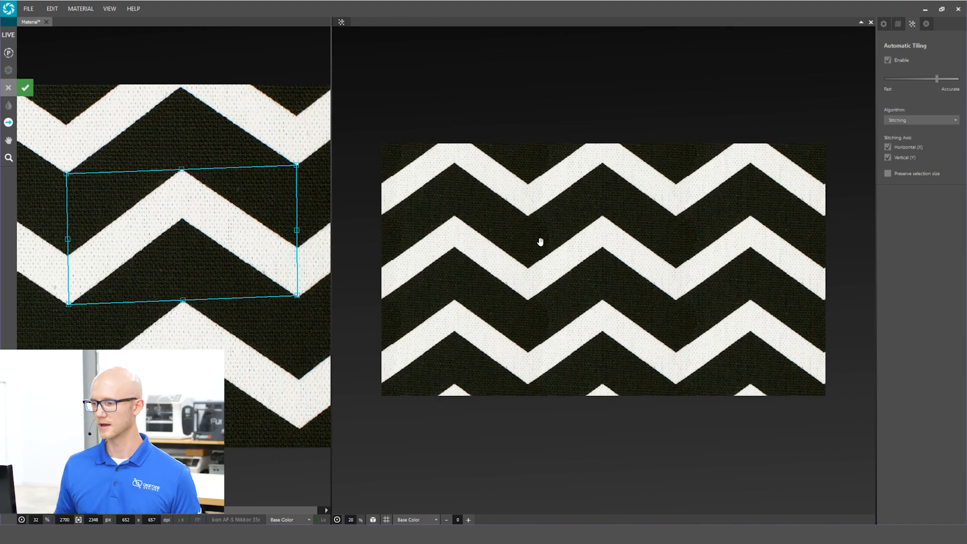
{"action": "scroll", "coordinate": [542, 246], "scroll_direction": "up", "scroll_amount": 5}
{"action": "scroll", "coordinate": [553, 270], "scroll_direction": "down", "scroll_amount": 5}
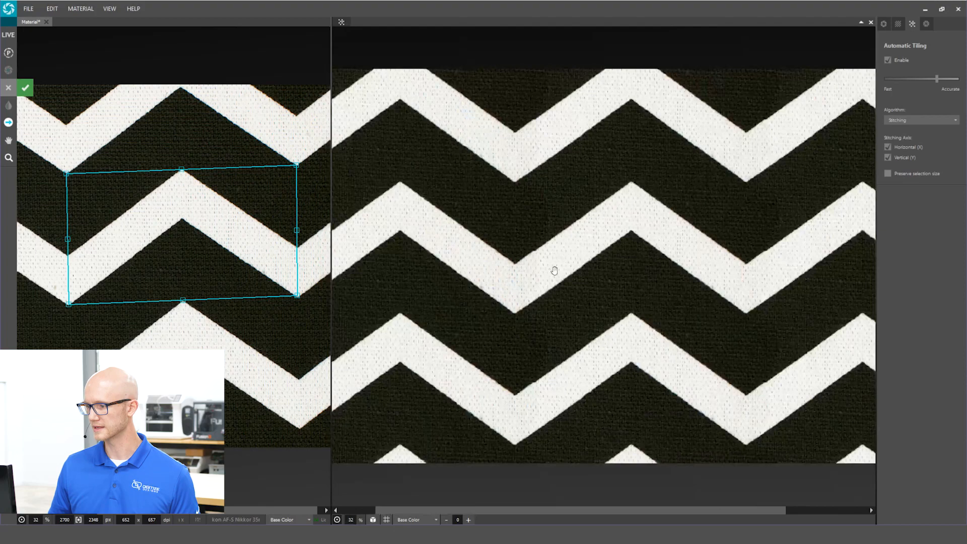
Preview the tiled fabric on the 3D cloth model and set its UV repeat to 1300 mm in the shader settings.
{"action": "left_click", "coordinate": [372, 520]}
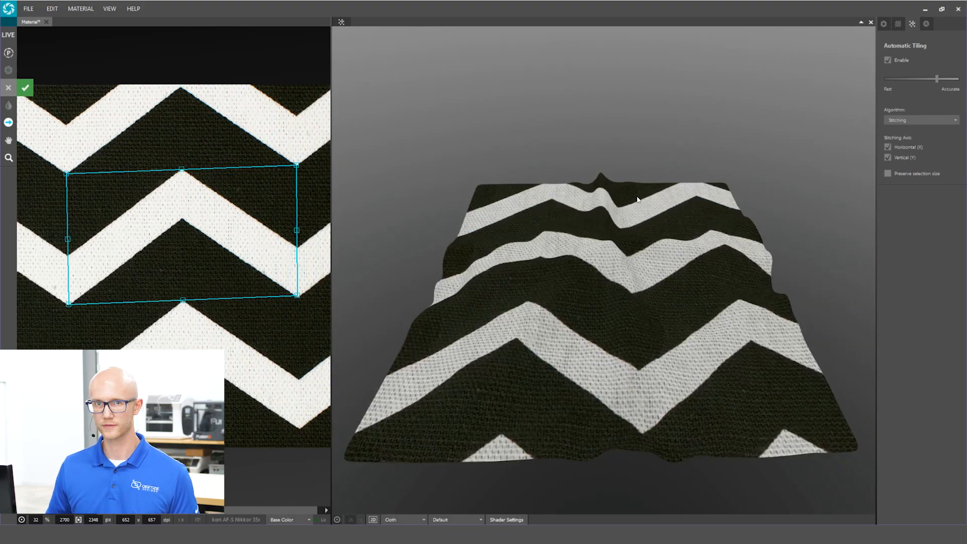
{"action": "left_click_drag", "start_coordinate": [602, 352], "coordinate": [612, 271]}
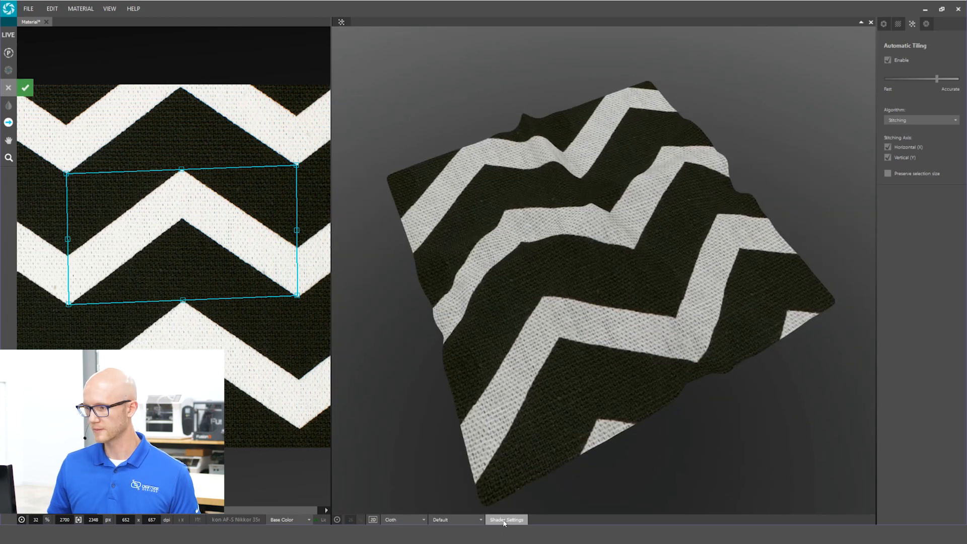
{"action": "left_click", "coordinate": [504, 522]}
{"action": "left_click_drag", "start_coordinate": [354, 443], "coordinate": [430, 454]}
{"action": "scroll", "coordinate": [590, 276], "scroll_direction": "up", "scroll_amount": 6}
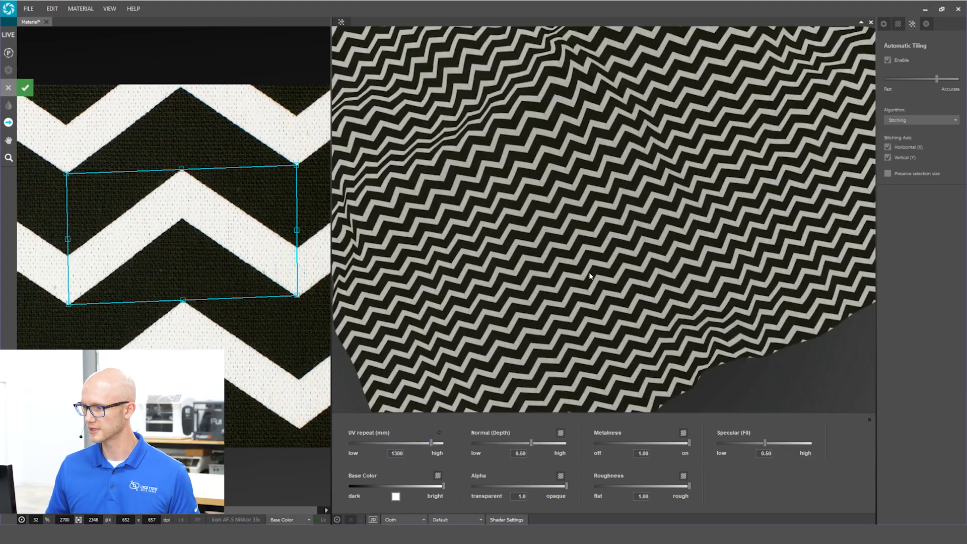
{"action": "left_click_drag", "start_coordinate": [590, 276], "coordinate": [625, 237]}
{"action": "scroll", "coordinate": [635, 208], "scroll_direction": "up", "scroll_amount": 3}
{"action": "scroll", "coordinate": [609, 212], "scroll_direction": "down", "scroll_amount": 4}
{"action": "scroll", "coordinate": [578, 208], "scroll_direction": "down", "scroll_amount": 3}
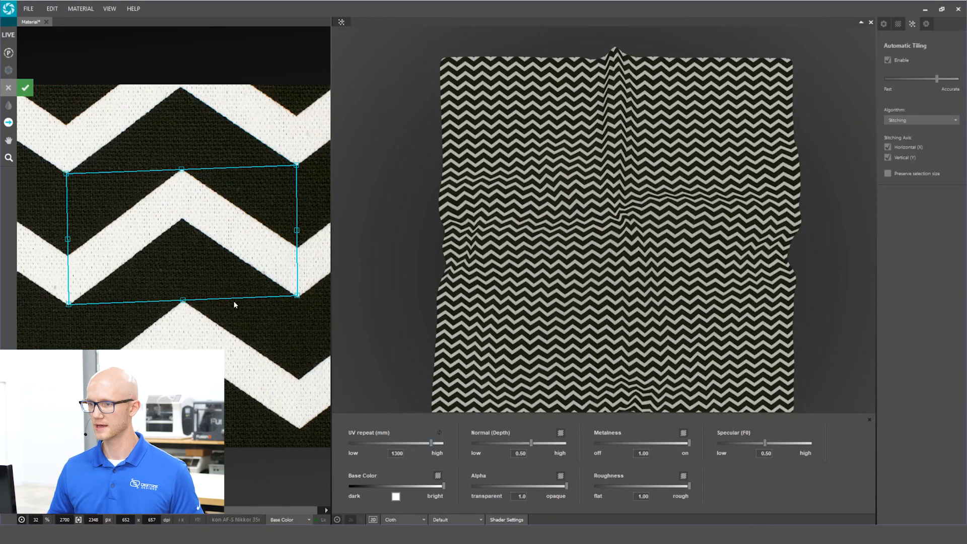
Apply the tiling so the material is reduced to the single chevron repeat.
{"action": "left_click", "coordinate": [25, 88]}
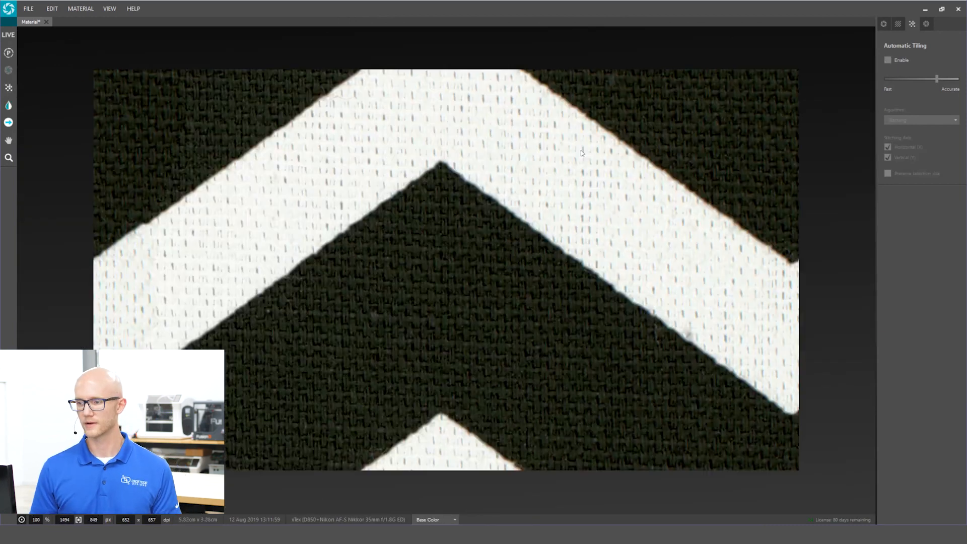
{"action": "scroll", "coordinate": [592, 151], "scroll_direction": "down", "scroll_amount": 4}
{"action": "scroll", "coordinate": [475, 253], "scroll_direction": "up", "scroll_amount": 2}
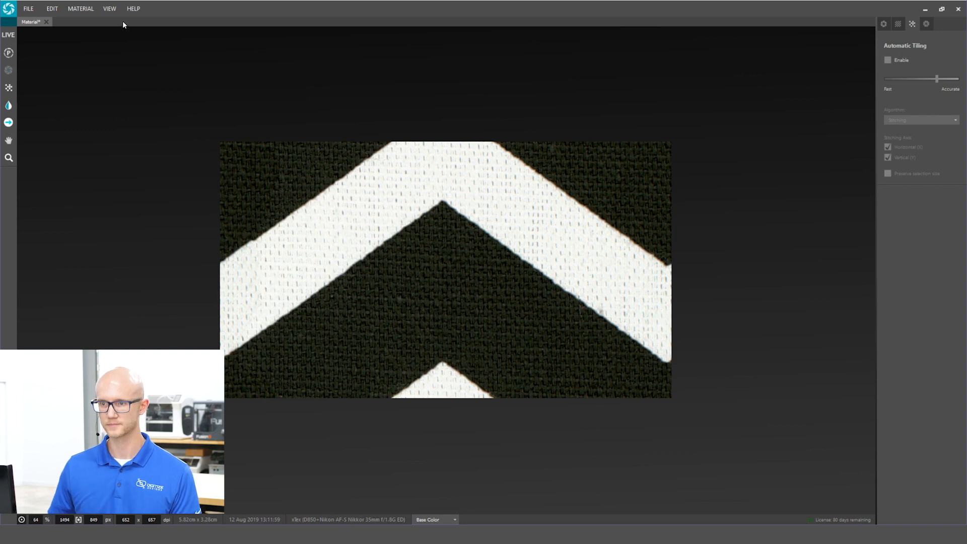
Save the tiled material as "Material" in U3M format in the Examples folder on the desktop.
{"action": "left_click", "coordinate": [28, 9]}
{"action": "left_click", "coordinate": [63, 44]}
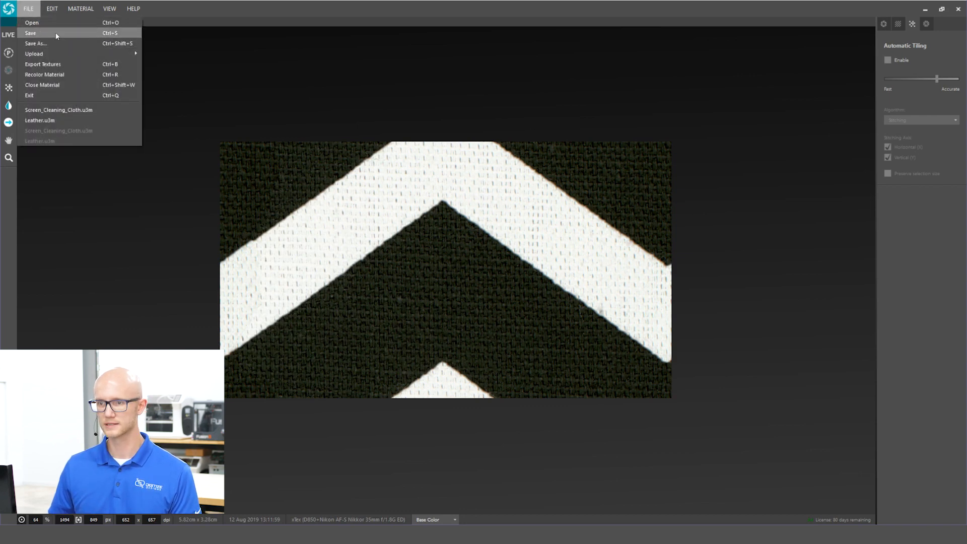
{"action": "double_click", "coordinate": [110, 66]}
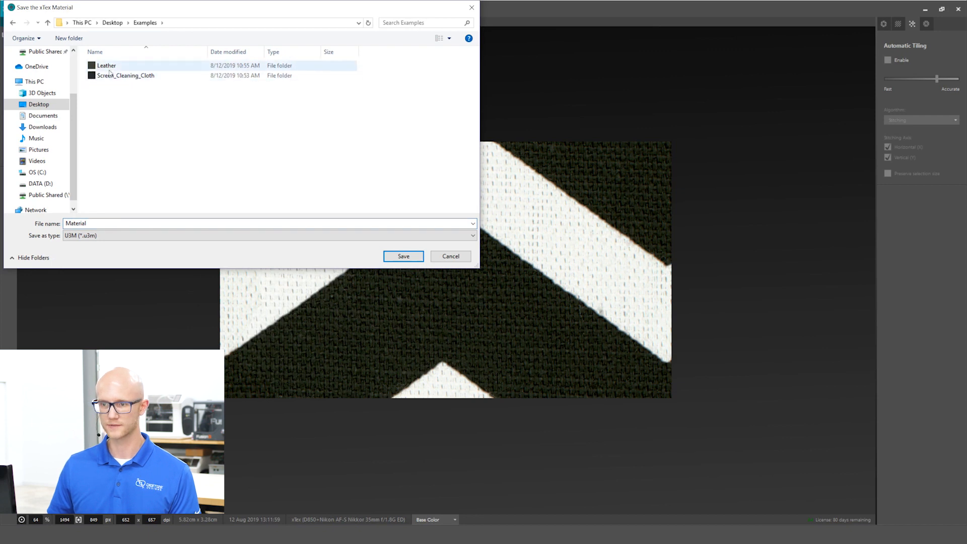
{"action": "double_click", "coordinate": [99, 223]}
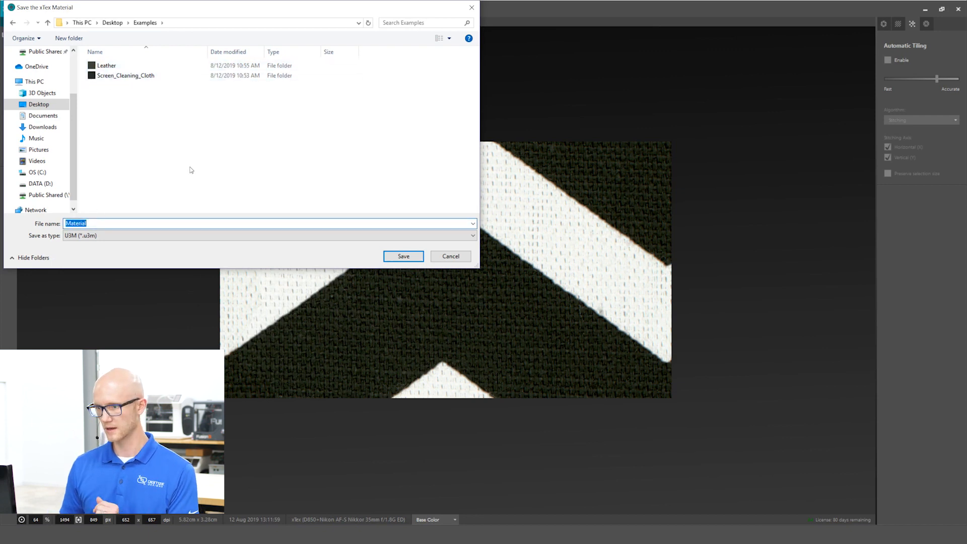
{"action": "left_click", "coordinate": [402, 256]}
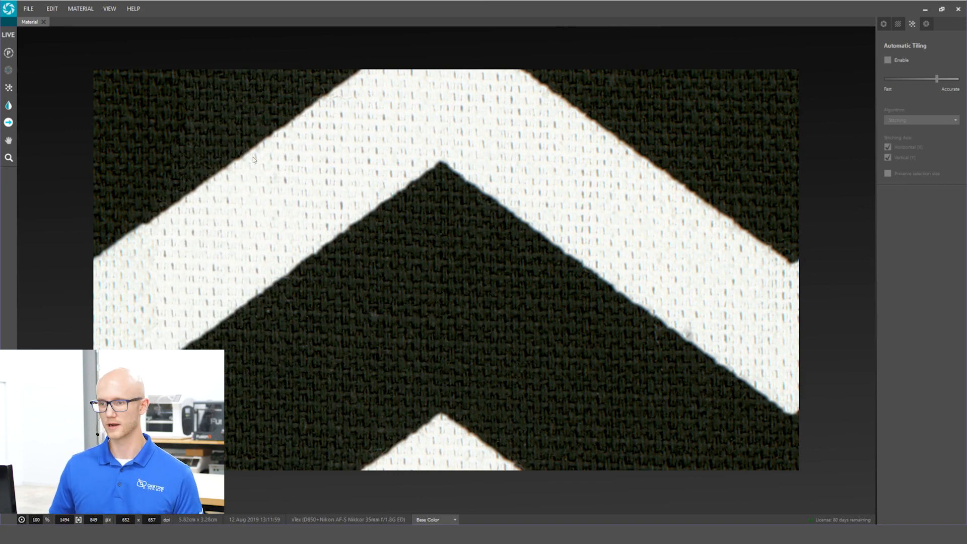
Switch to File Explorer, open the Examples folder and look over the Leather, Material and Screen_Cleaning_Cloth folders.
{"action": "left_click", "coordinate": [922, 9]}
{"action": "double_click", "coordinate": [473, 206]}
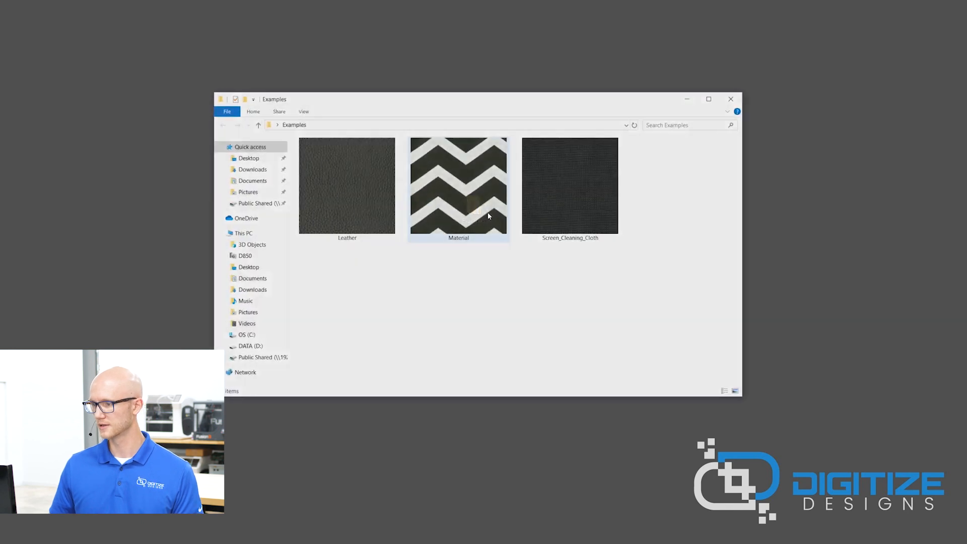
{"action": "left_click_drag", "start_coordinate": [501, 97], "coordinate": [445, 87]}
{"action": "left_click", "coordinate": [307, 227]}
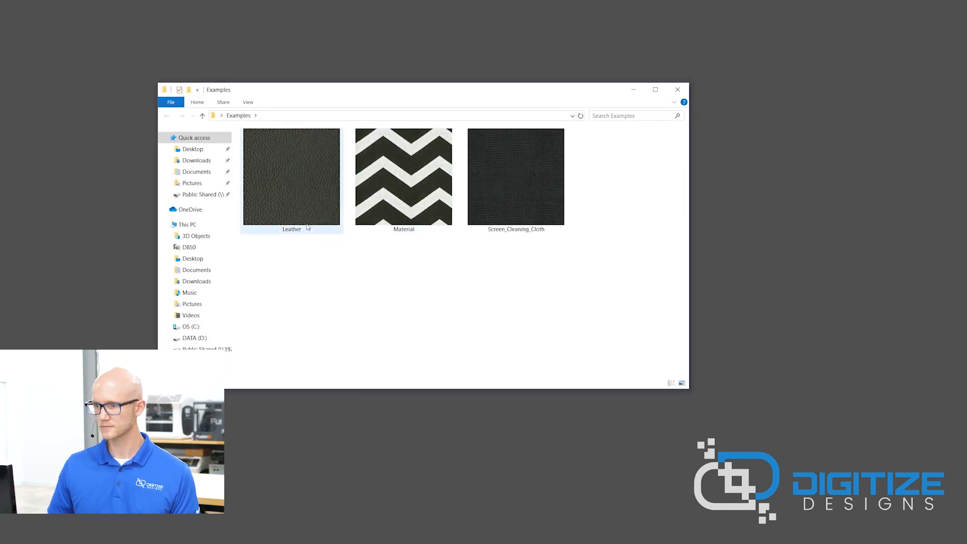
{"action": "left_click", "coordinate": [531, 151]}
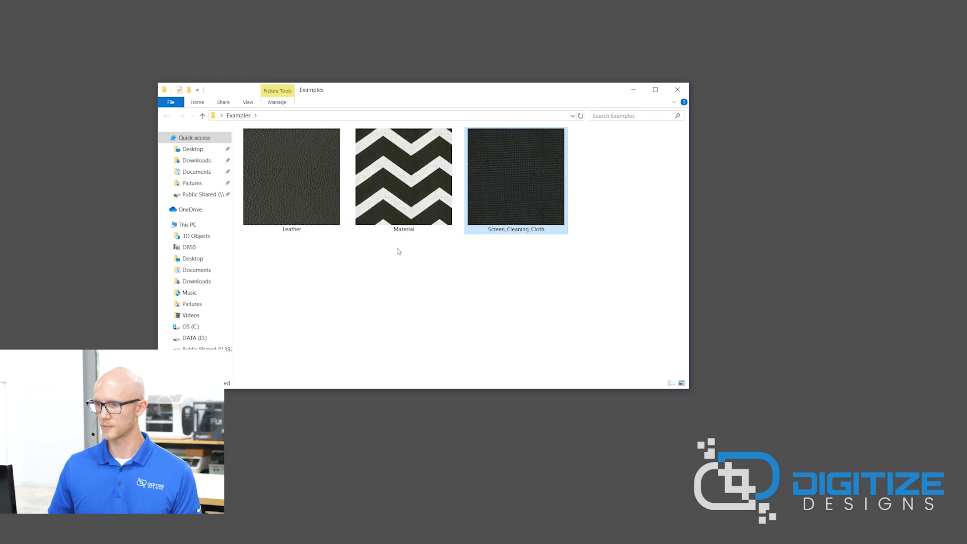
{"action": "left_click", "coordinate": [298, 164]}
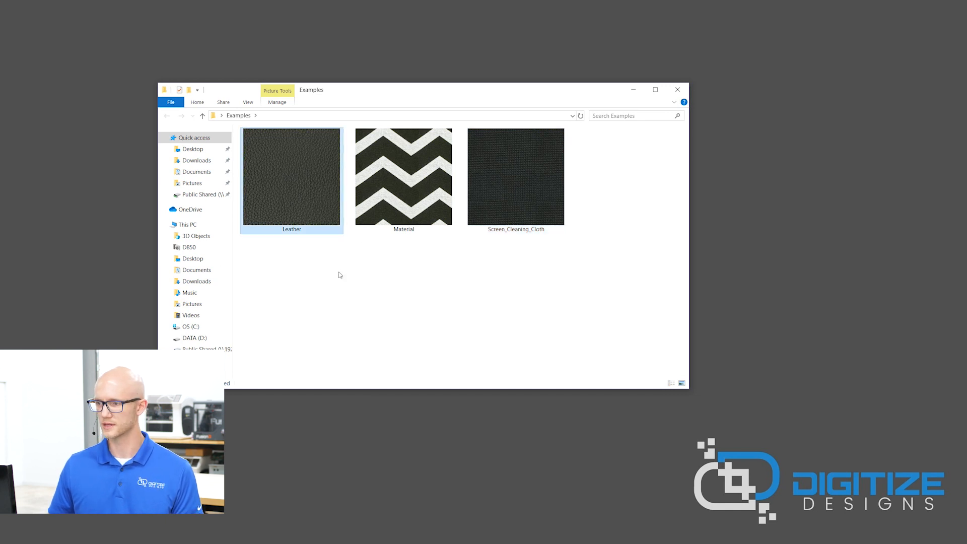
{"action": "left_click", "coordinate": [406, 177]}
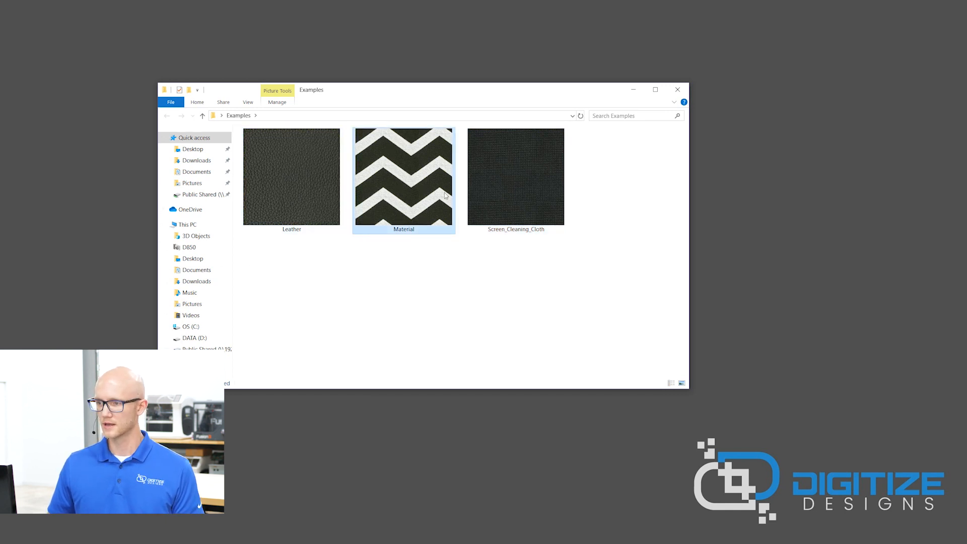
Open the Material folder and look over its exported files, including xTex_Material.mdl.
{"action": "mouse_move", "coordinate": [383, 188]}
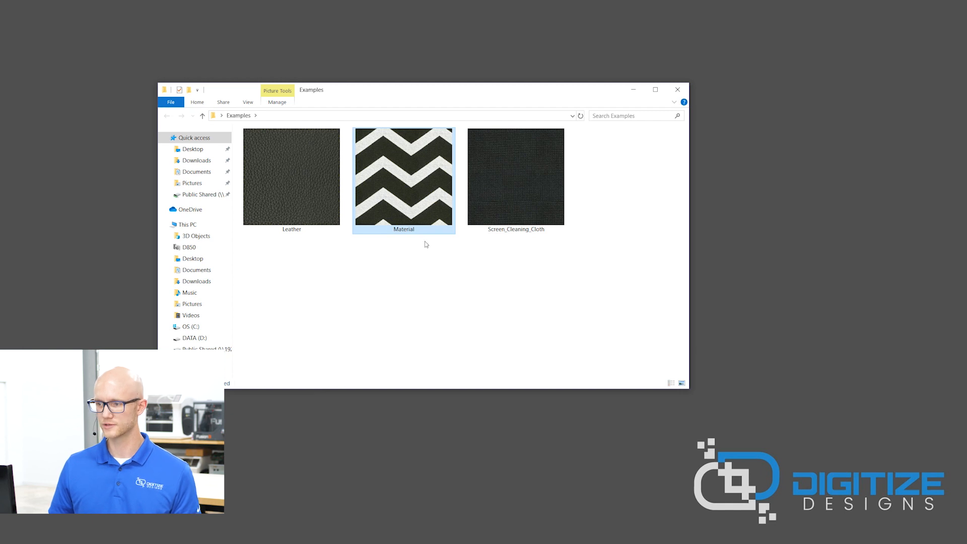
{"action": "double_click", "coordinate": [412, 176]}
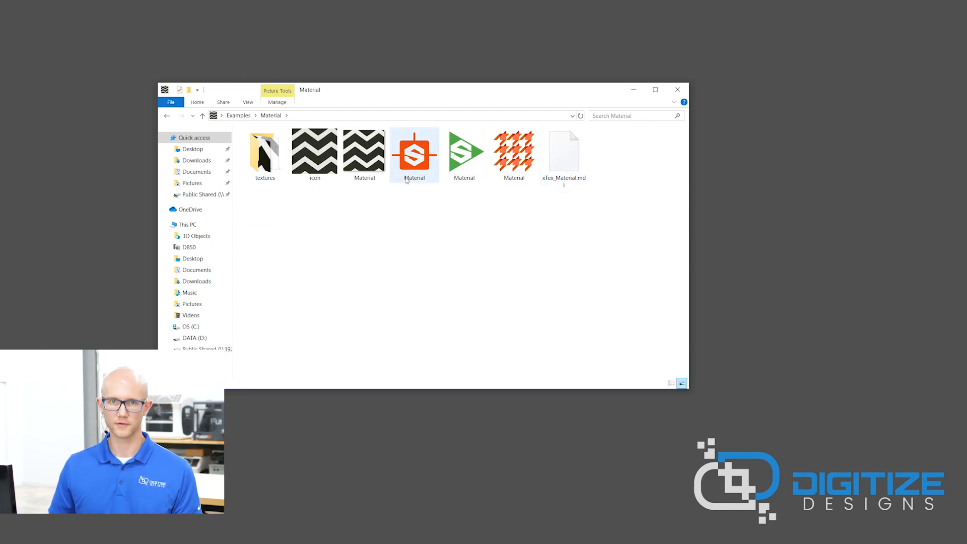
{"action": "left_click", "coordinate": [571, 168]}
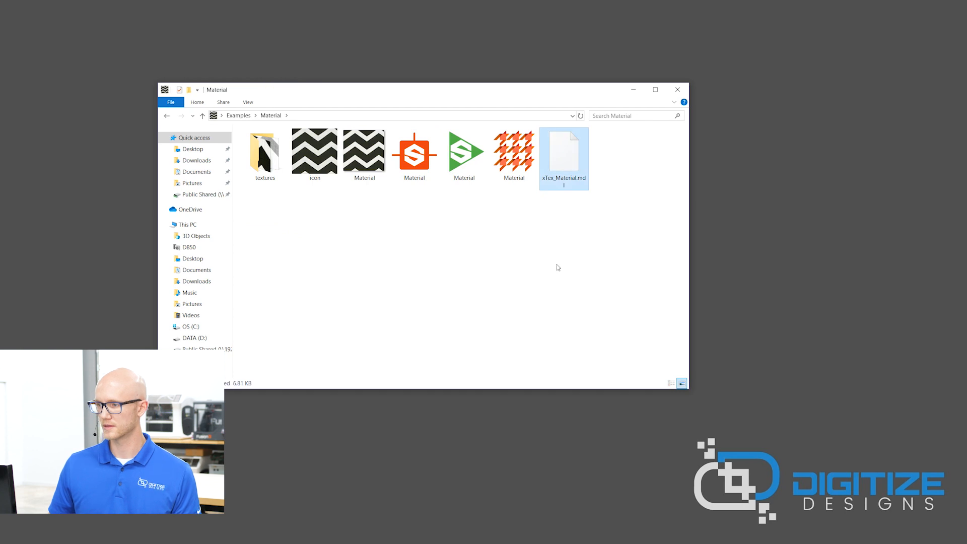
{"action": "left_click_drag", "start_coordinate": [554, 92], "coordinate": [546, 109]}
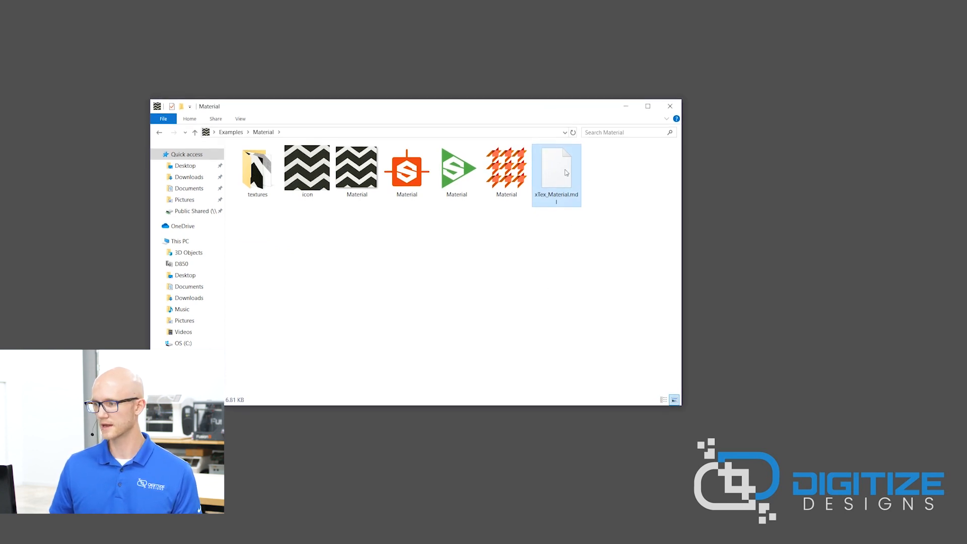
{"action": "left_click", "coordinate": [594, 191]}
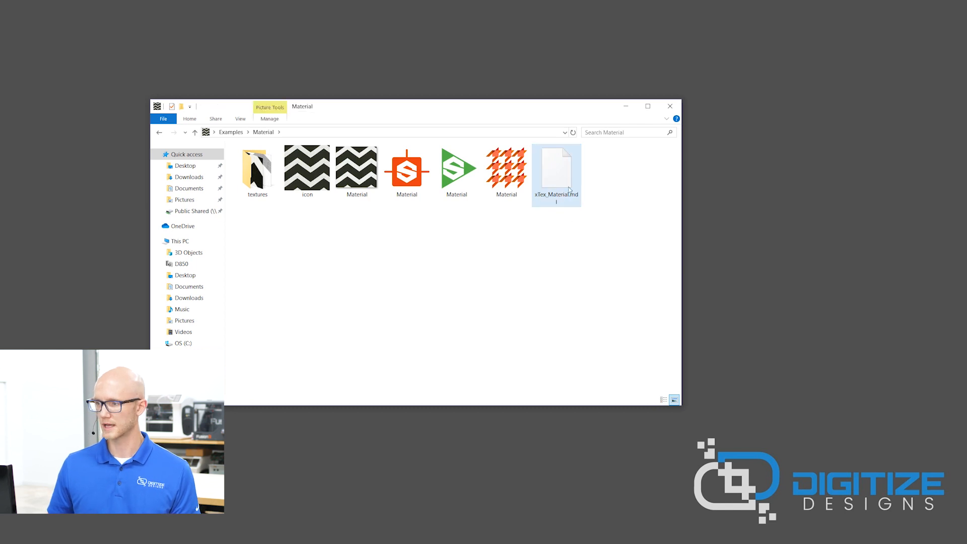
Look over xTex_Material.mdl, the Material file with the houndstooth icon and the two Substance Material files in the exported folder.
{"action": "left_click", "coordinate": [552, 184]}
{"action": "left_click", "coordinate": [511, 162]}
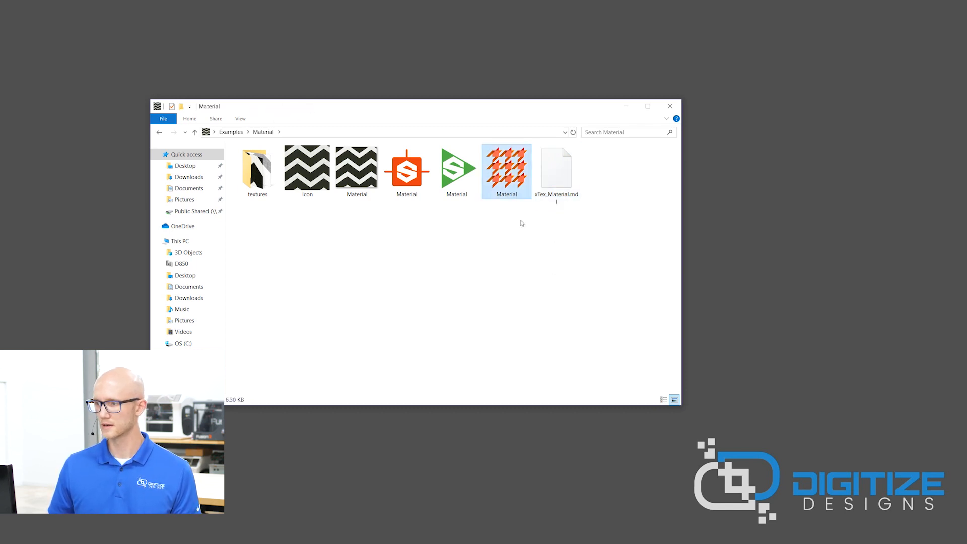
{"action": "mouse_move", "coordinate": [508, 174]}
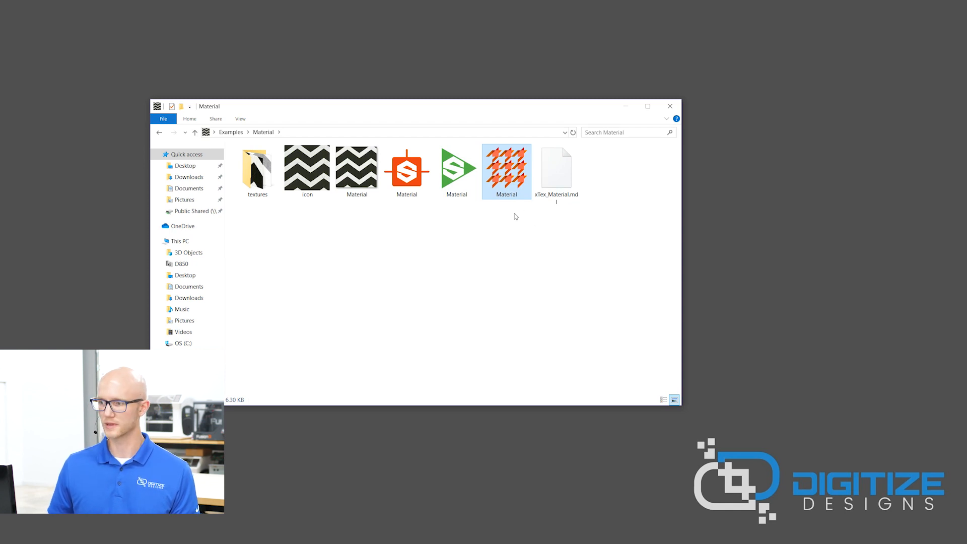
{"action": "left_click", "coordinate": [455, 167]}
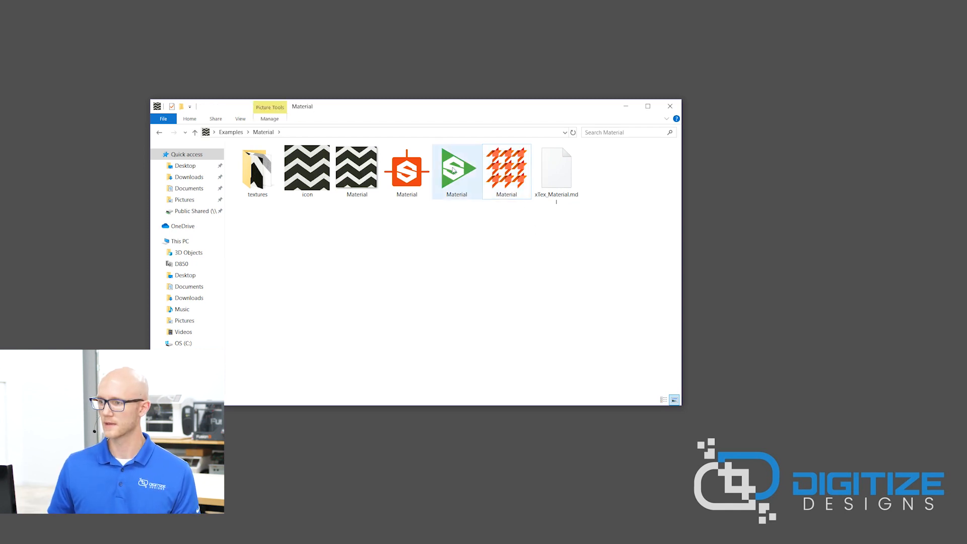
{"action": "left_click", "coordinate": [412, 169]}
{"action": "left_click", "coordinate": [455, 168]}
{"action": "left_click", "coordinate": [415, 171]}
{"action": "left_click", "coordinate": [461, 167]}
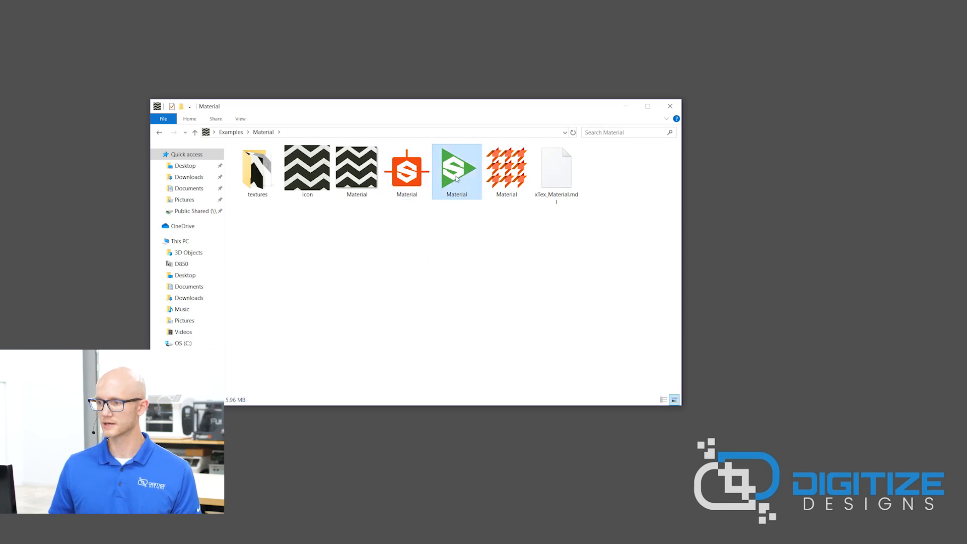
{"action": "left_click", "coordinate": [437, 237]}
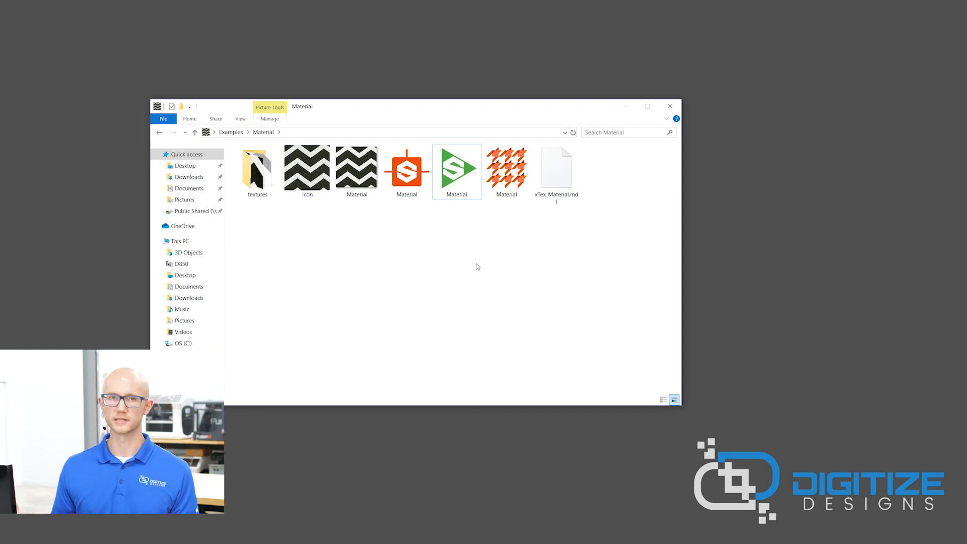
Open the Material chevron image from the exported files, view the tiled pattern and close it.
{"action": "left_click", "coordinate": [356, 171]}
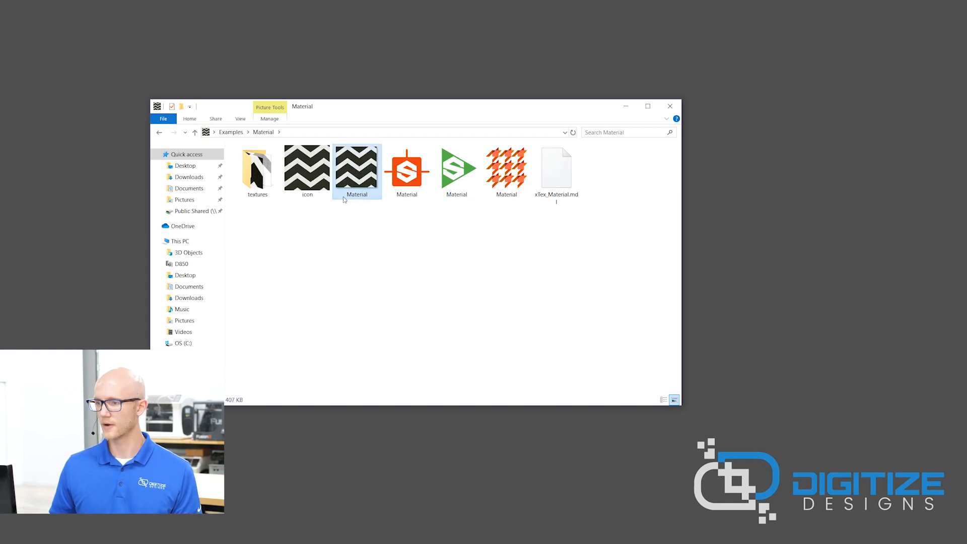
{"action": "double_click", "coordinate": [362, 168]}
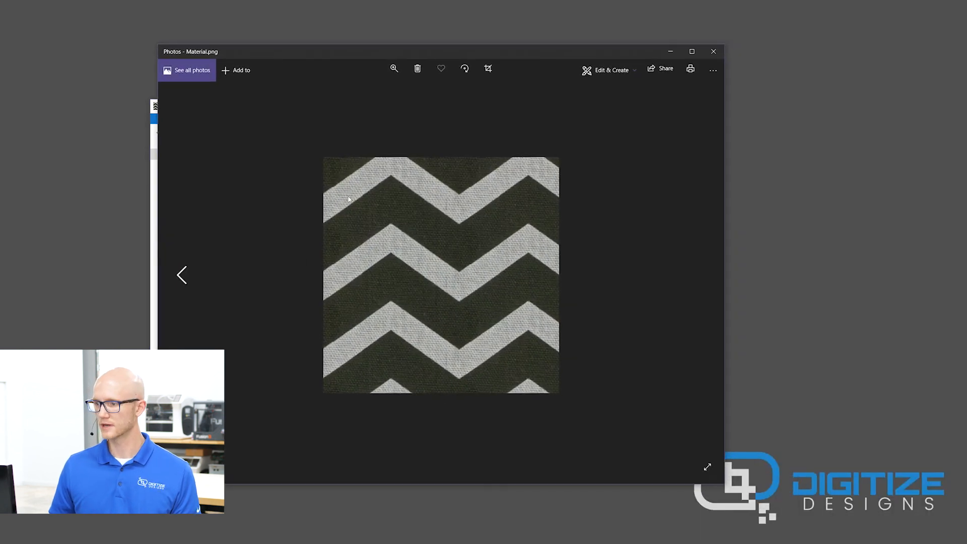
{"action": "left_click", "coordinate": [714, 51]}
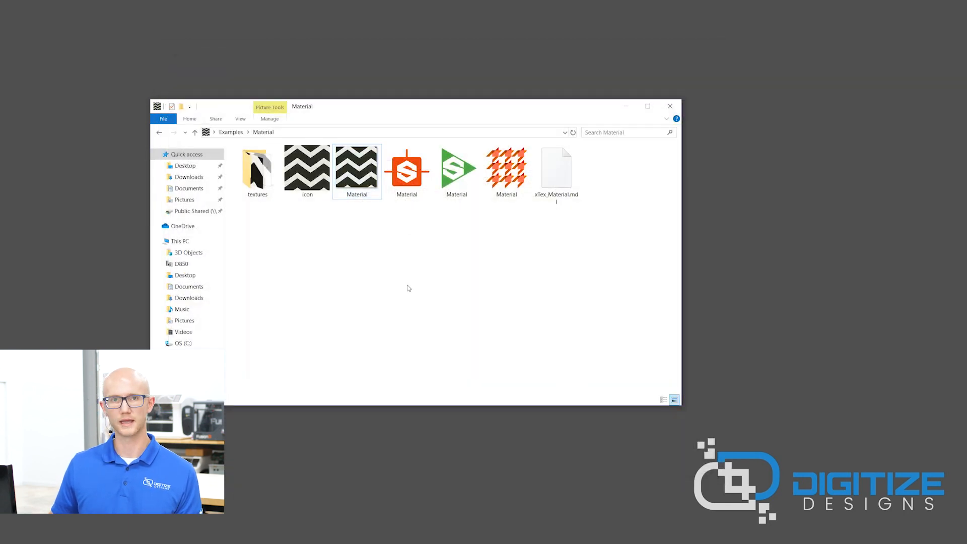
Open the textures folder and look over the exported maps from Material_ALPHA to Material_ROUGH.
{"action": "double_click", "coordinate": [261, 169]}
{"action": "left_click", "coordinate": [255, 177]}
{"action": "left_click", "coordinate": [311, 191]}
{"action": "left_click", "coordinate": [347, 172]}
{"action": "left_click", "coordinate": [425, 182]}
{"action": "left_click", "coordinate": [450, 186]}
{"action": "left_click", "coordinate": [519, 180]}
{"action": "left_click", "coordinate": [522, 251]}
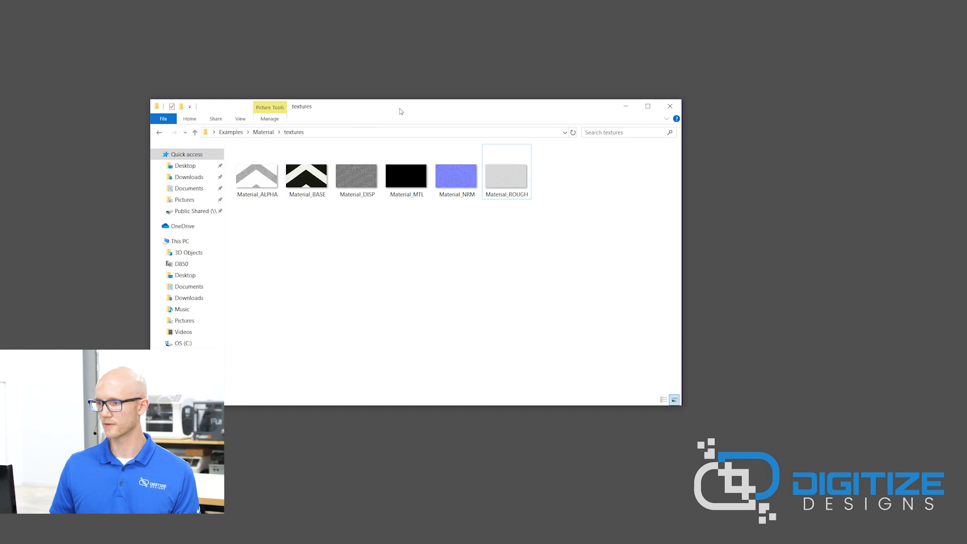
Go back up from the textures folder through Material to the Examples folder.
{"action": "left_click_drag", "start_coordinate": [400, 108], "coordinate": [415, 93]}
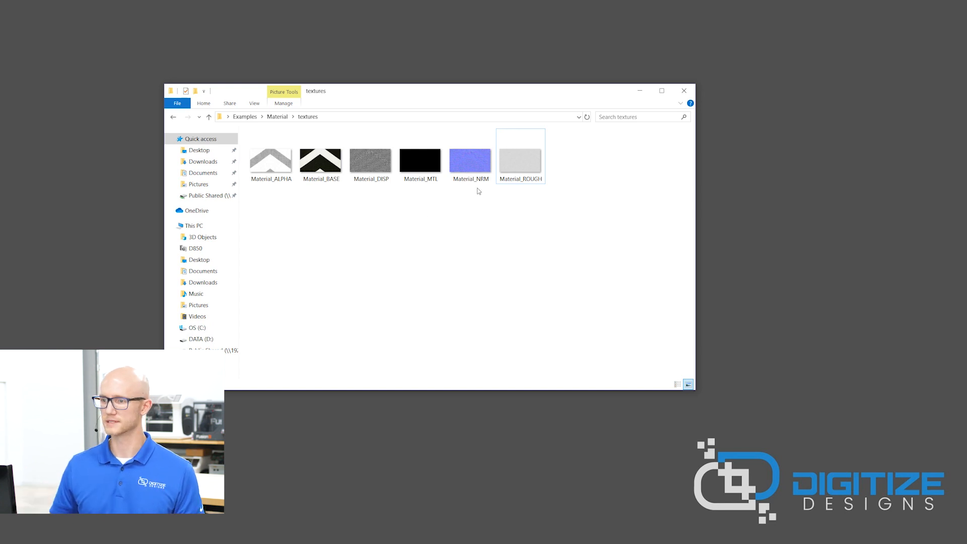
{"action": "left_click", "coordinate": [209, 116]}
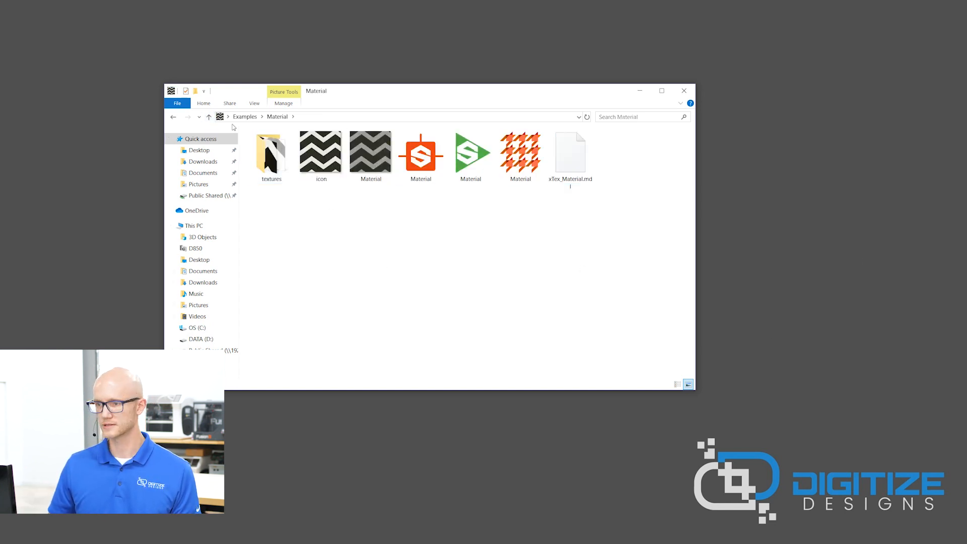
{"action": "left_click", "coordinate": [209, 116]}
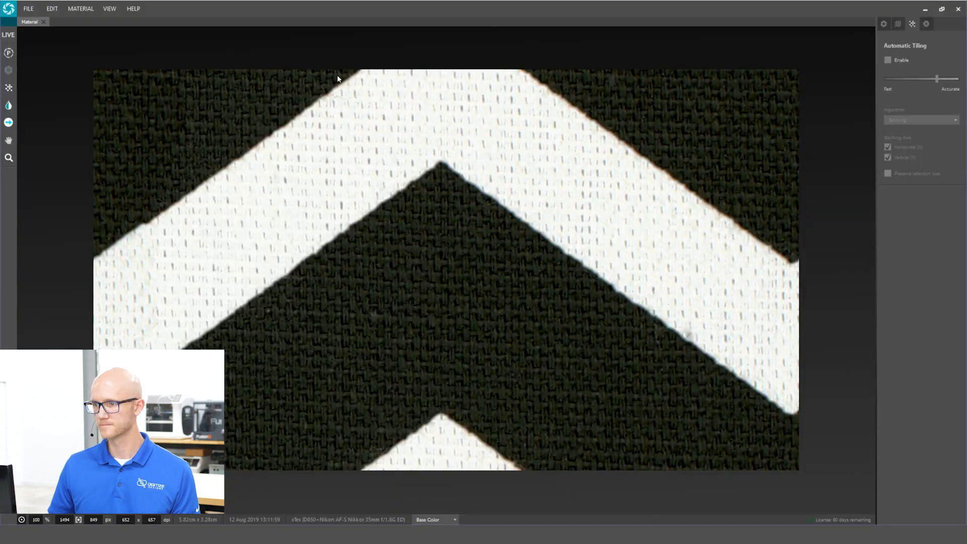
Switch back to xTex, display the material's Normal map and examine its weave up close.
{"action": "scroll", "coordinate": [488, 228], "scroll_direction": "down", "scroll_amount": 3}
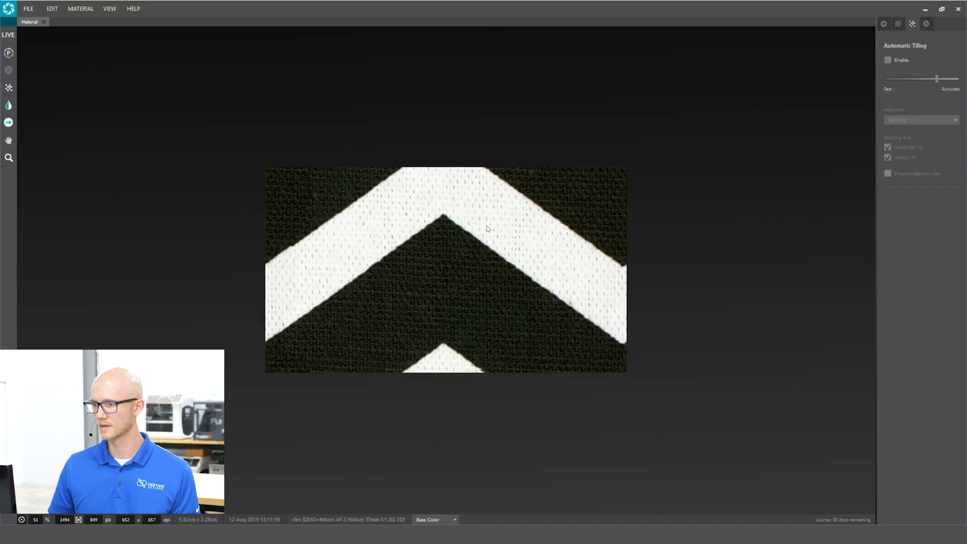
{"action": "scroll", "coordinate": [465, 247], "scroll_direction": "up", "scroll_amount": 2}
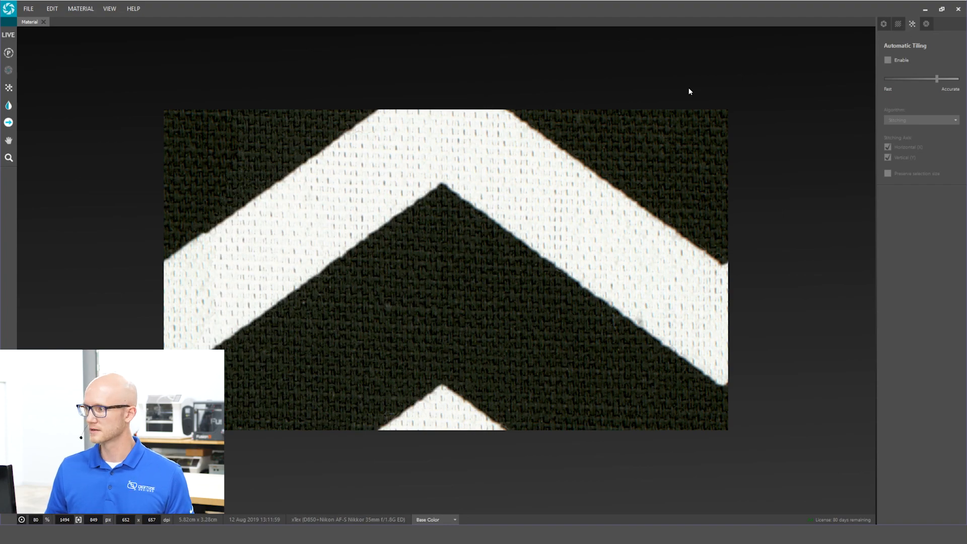
{"action": "left_click", "coordinate": [898, 26]}
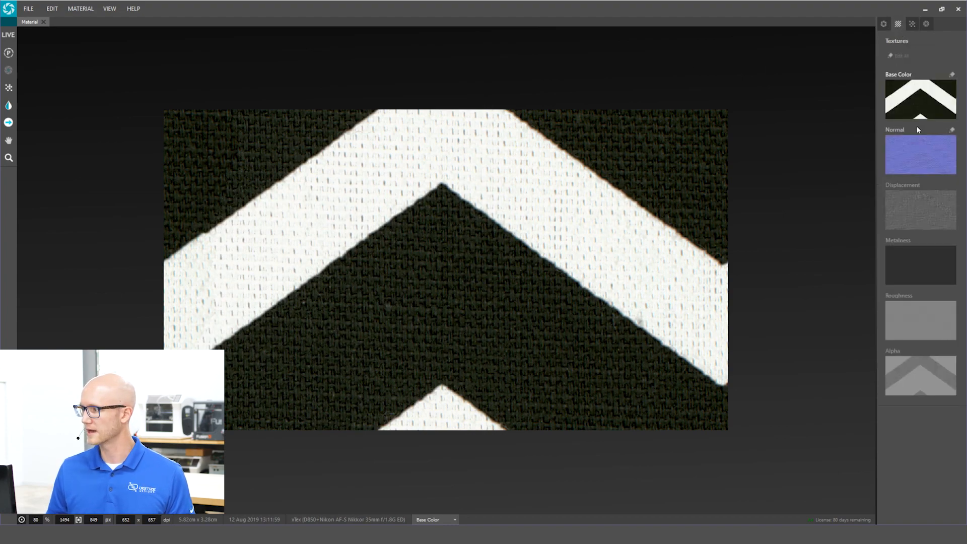
{"action": "left_click", "coordinate": [910, 154]}
{"action": "scroll", "coordinate": [485, 234], "scroll_direction": "down", "scroll_amount": 3}
{"action": "scroll", "coordinate": [485, 234], "scroll_direction": "up", "scroll_amount": 4}
{"action": "scroll", "coordinate": [485, 234], "scroll_direction": "down", "scroll_amount": 2}
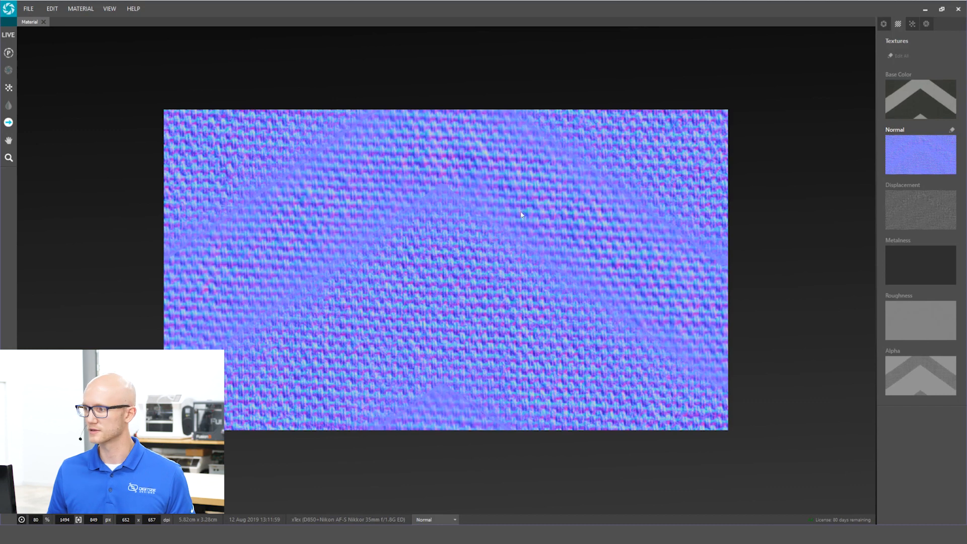
Try out the Decrease Intensity adjustment on the Normal map and return it to 0.
{"action": "left_click", "coordinate": [926, 24]}
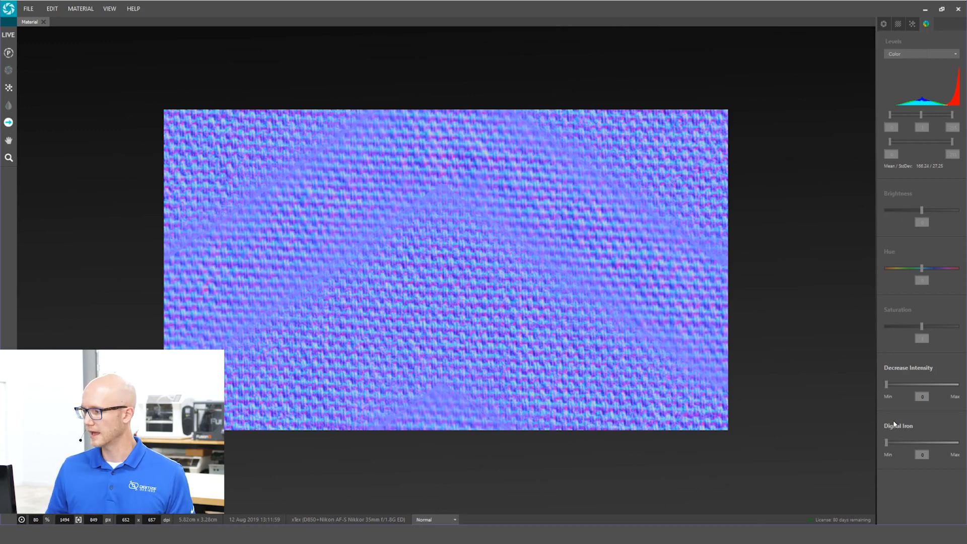
{"action": "left_click_drag", "start_coordinate": [887, 384], "coordinate": [889, 384]}
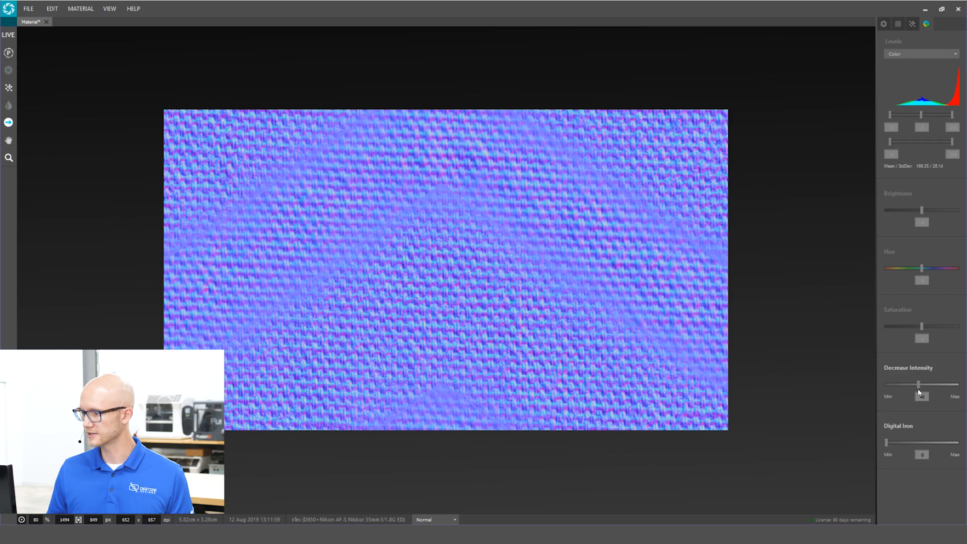
{"action": "left_click_drag", "start_coordinate": [919, 385], "coordinate": [875, 391]}
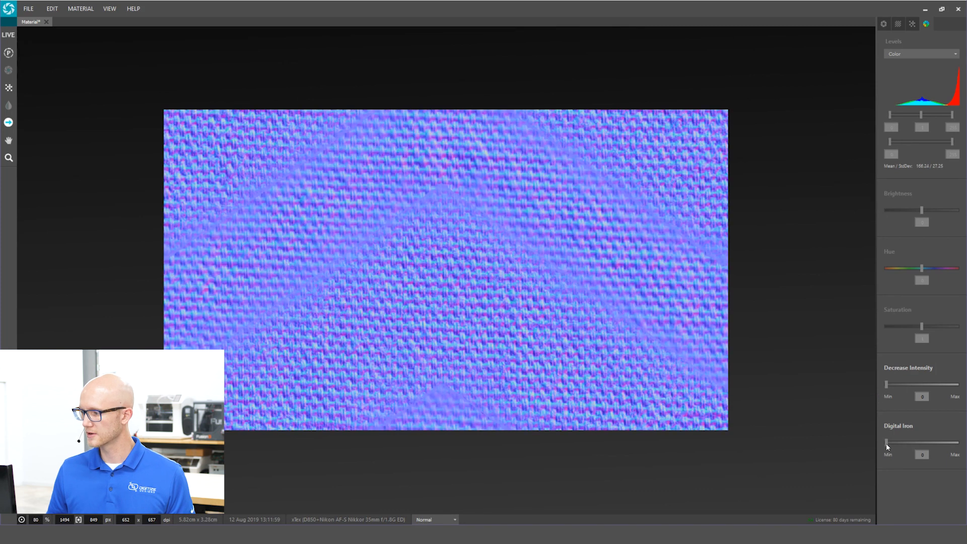
Try the Digital Iron adjustment on the Normal map at increasing strengths up to 100, and return it to 0.
{"action": "left_click_drag", "start_coordinate": [909, 454], "coordinate": [907, 453]}
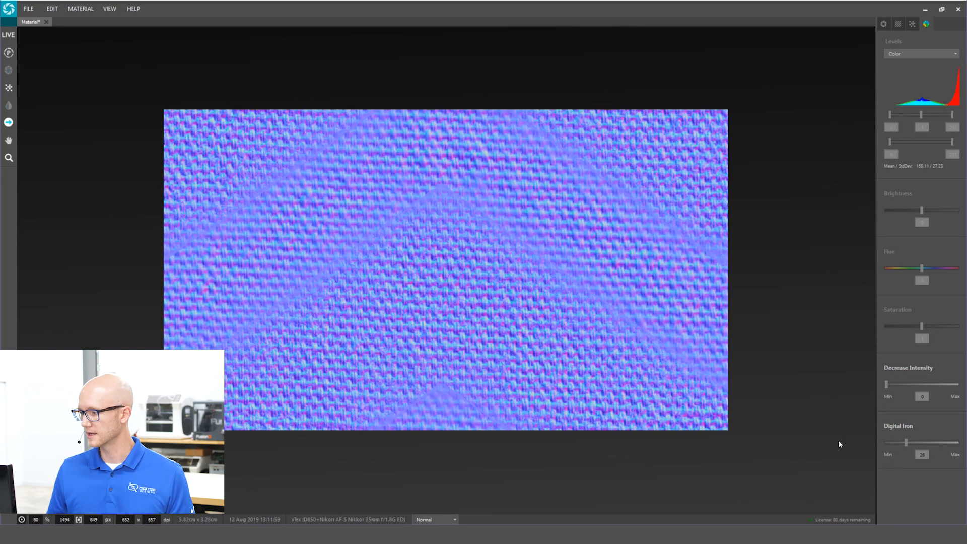
{"action": "left_click_drag", "start_coordinate": [905, 443], "coordinate": [948, 456]}
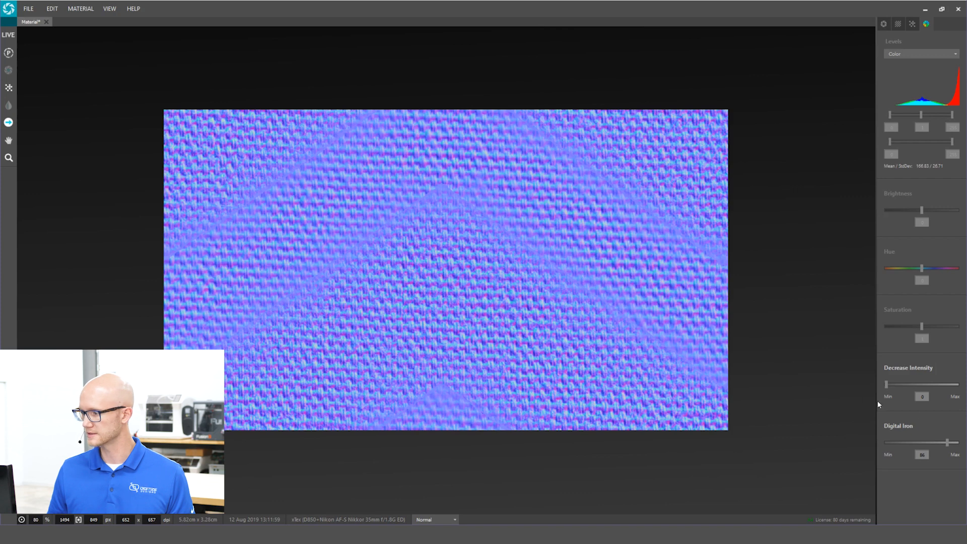
{"action": "left_click_drag", "start_coordinate": [949, 444], "coordinate": [958, 444]}
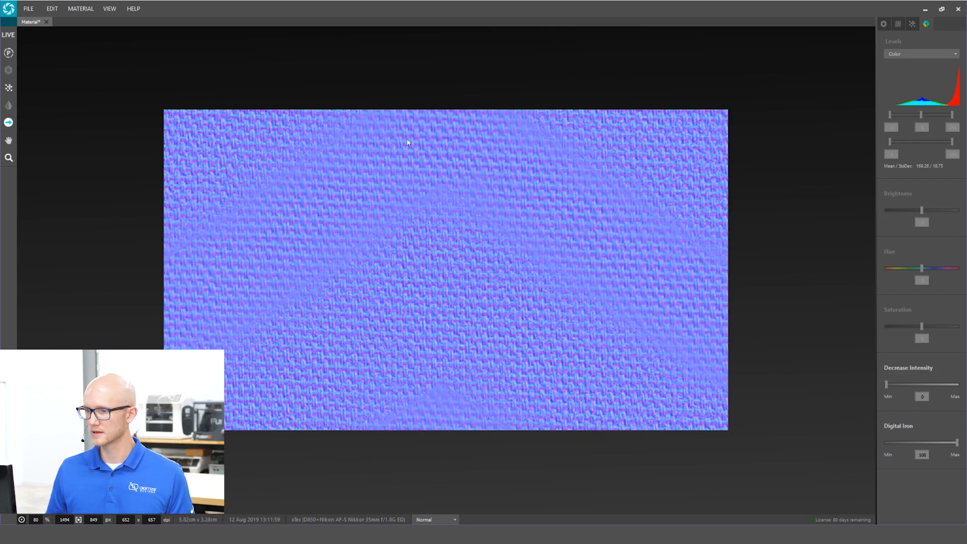
{"action": "scroll", "coordinate": [469, 257], "scroll_direction": "down", "scroll_amount": 3}
{"action": "scroll", "coordinate": [432, 244], "scroll_direction": "up", "scroll_amount": 2}
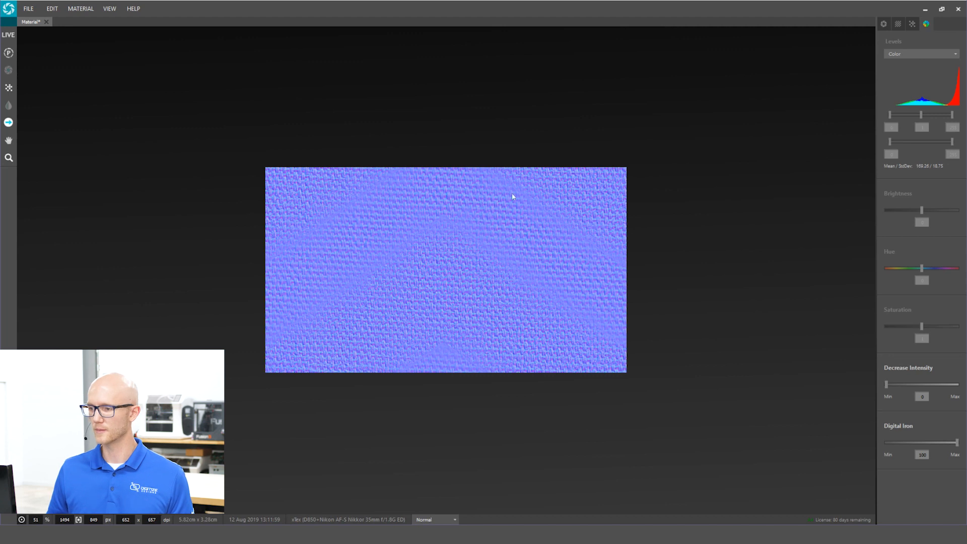
{"action": "left_click_drag", "start_coordinate": [957, 440], "coordinate": [859, 437]}
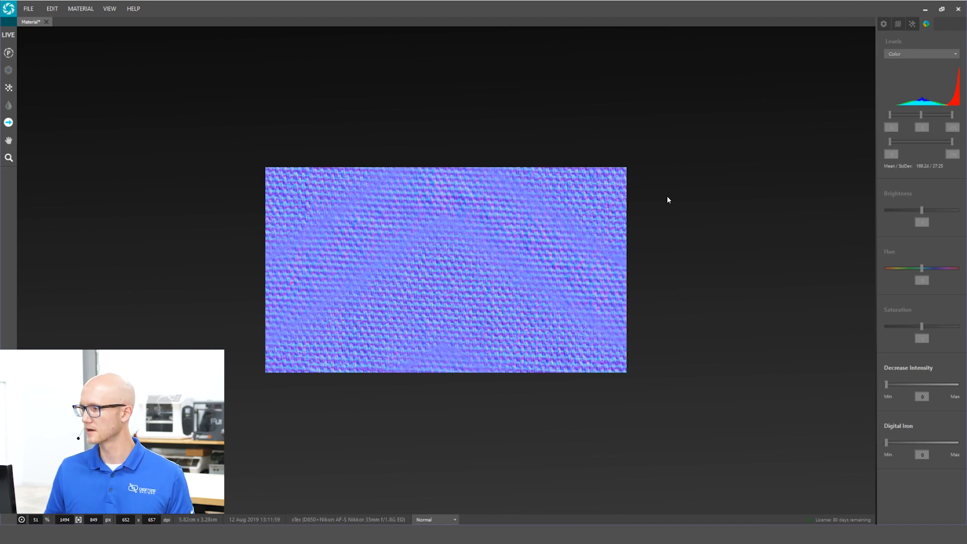
{"action": "scroll", "coordinate": [495, 259], "scroll_direction": "up", "scroll_amount": 3}
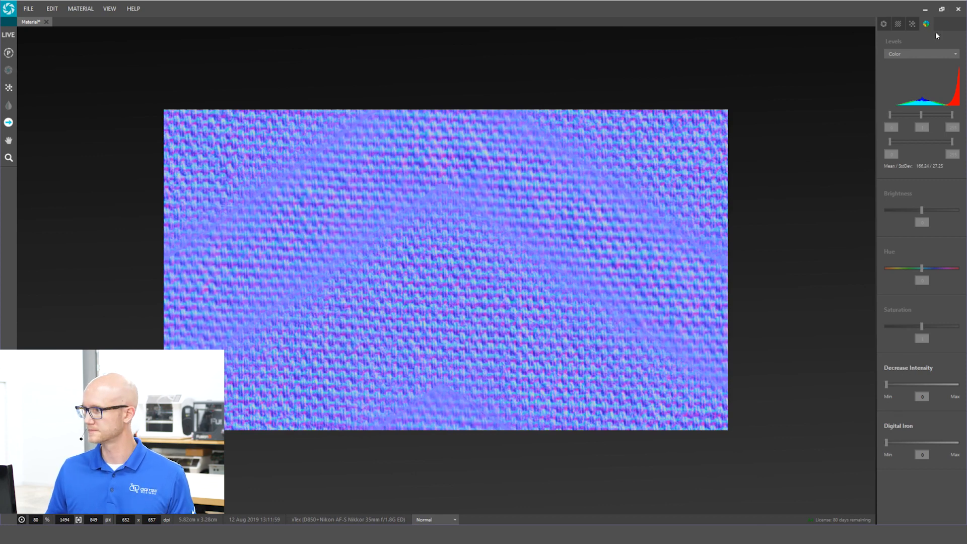
{"action": "left_click", "coordinate": [912, 24]}
{"action": "left_click", "coordinate": [899, 24]}
{"action": "left_click", "coordinate": [925, 25]}
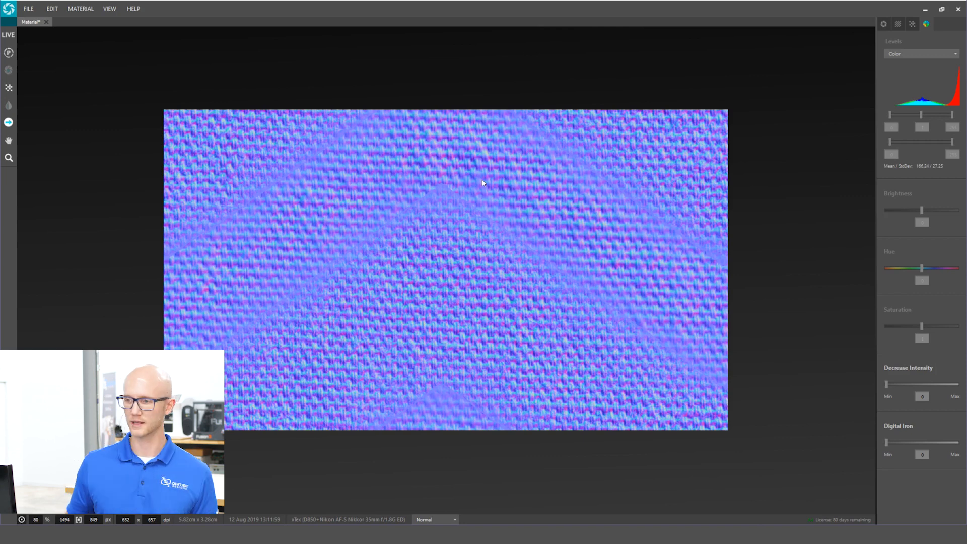
{"action": "left_click", "coordinate": [81, 8]}
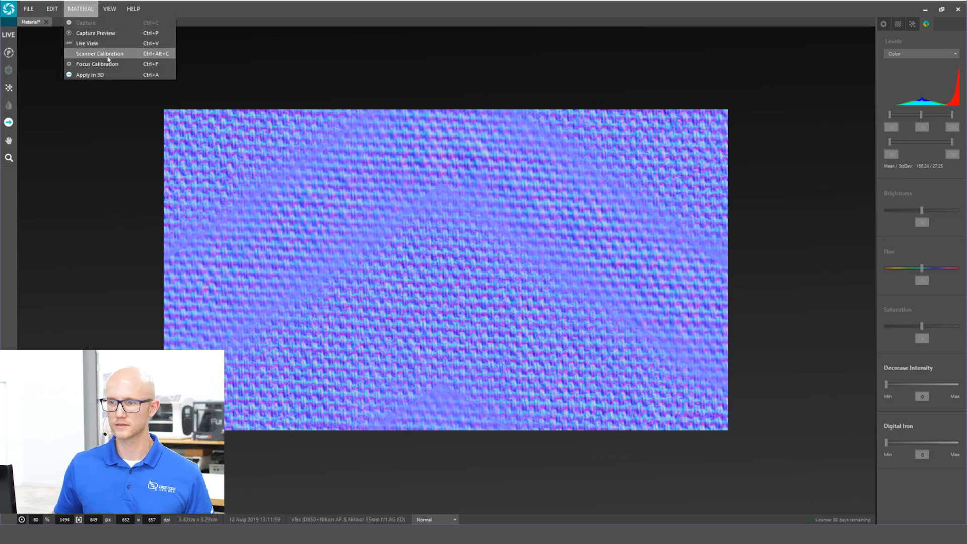
{"action": "left_click", "coordinate": [88, 11]}
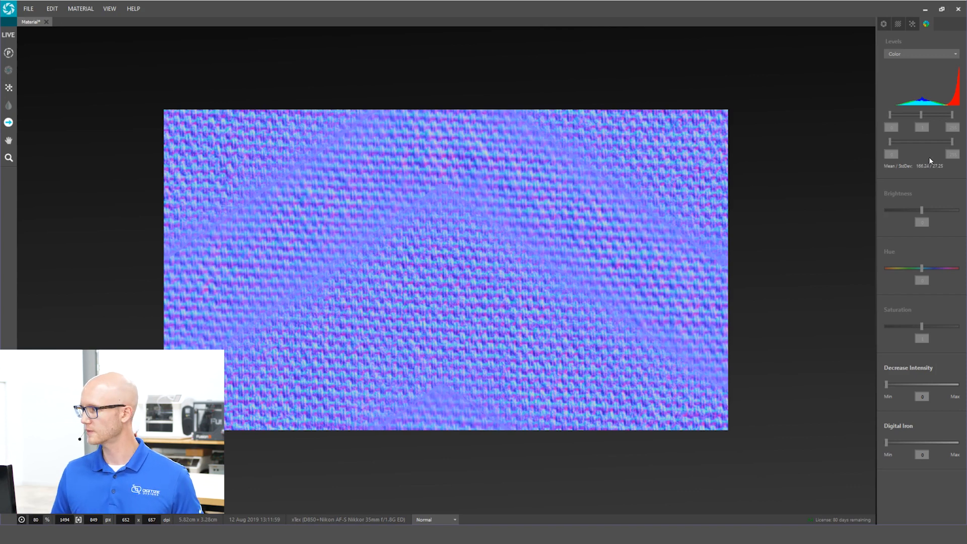
{"action": "left_click", "coordinate": [884, 24]}
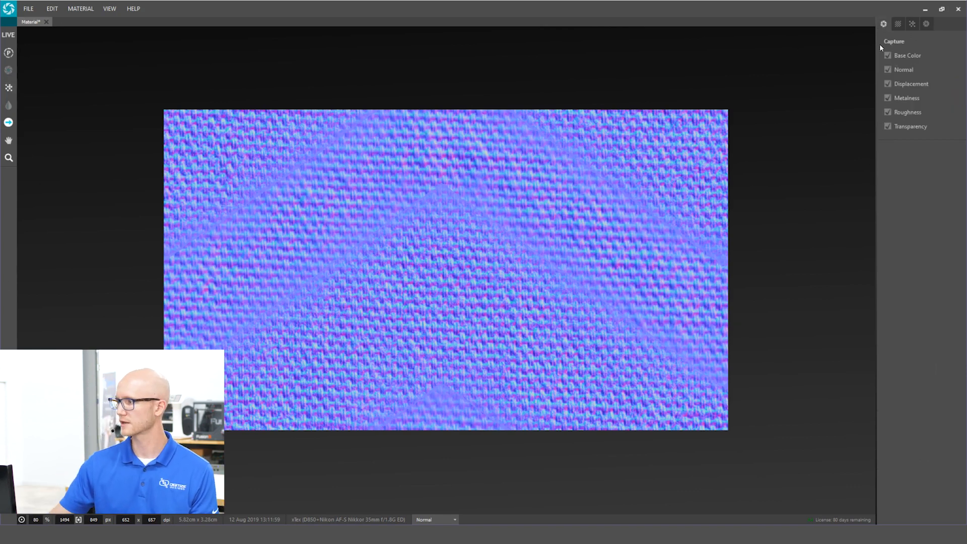
Open the Base Color map in the recoloring tool and reduce its number of colors to 2.
{"action": "left_click", "coordinate": [898, 24]}
{"action": "left_click", "coordinate": [920, 98]}
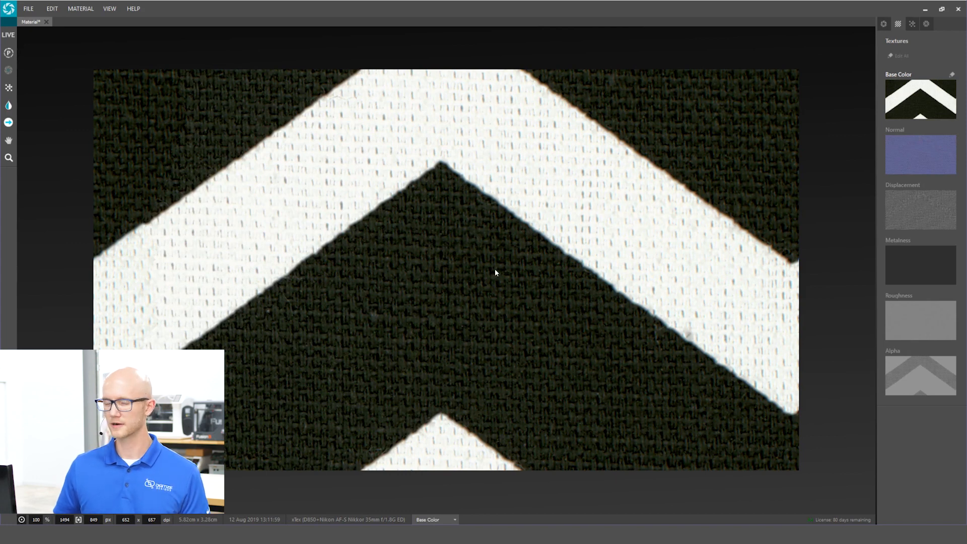
{"action": "left_click", "coordinate": [8, 105]}
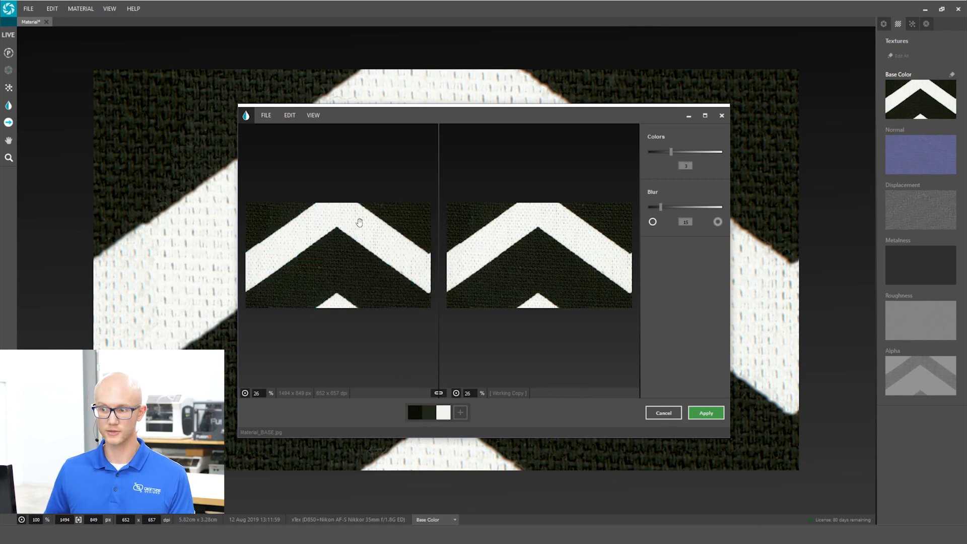
{"action": "left_click_drag", "start_coordinate": [671, 152], "coordinate": [664, 152]}
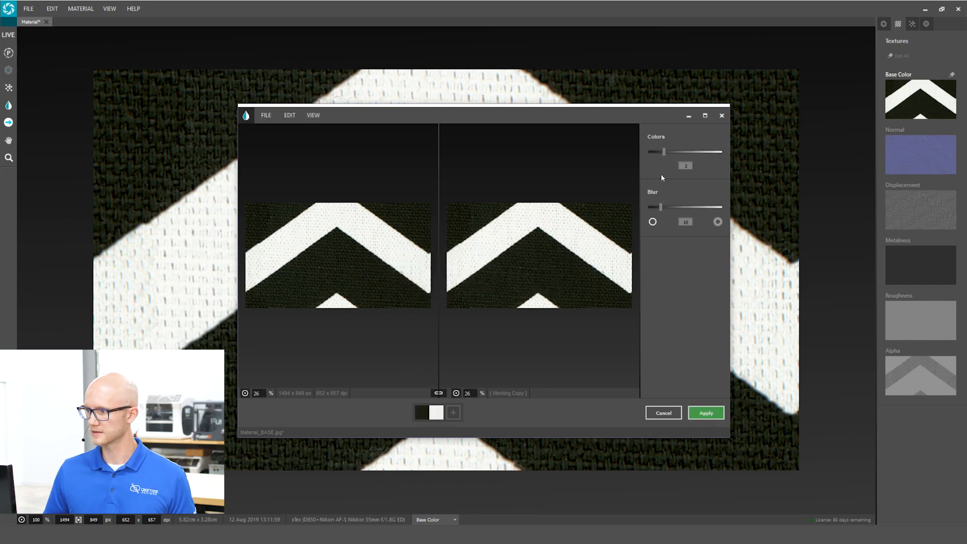
Try out recoloring the fabric's dark color to a bright blue, about RGB 36, 45, 217.
{"action": "left_click_drag", "start_coordinate": [648, 118], "coordinate": [625, 72]}
{"action": "scroll", "coordinate": [396, 287], "scroll_direction": "up", "scroll_amount": 2}
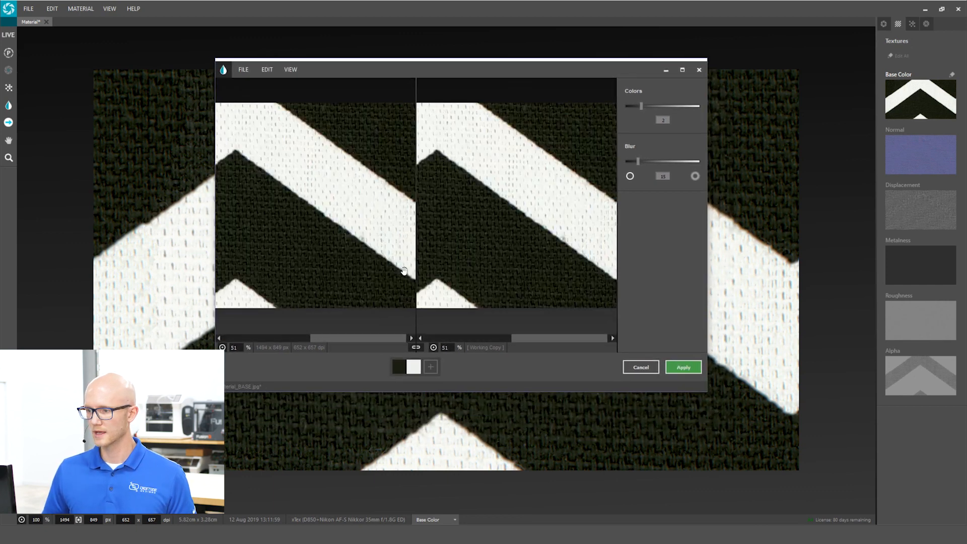
{"action": "scroll", "coordinate": [396, 287], "scroll_direction": "down", "scroll_amount": 1}
{"action": "left_click", "coordinate": [398, 367]}
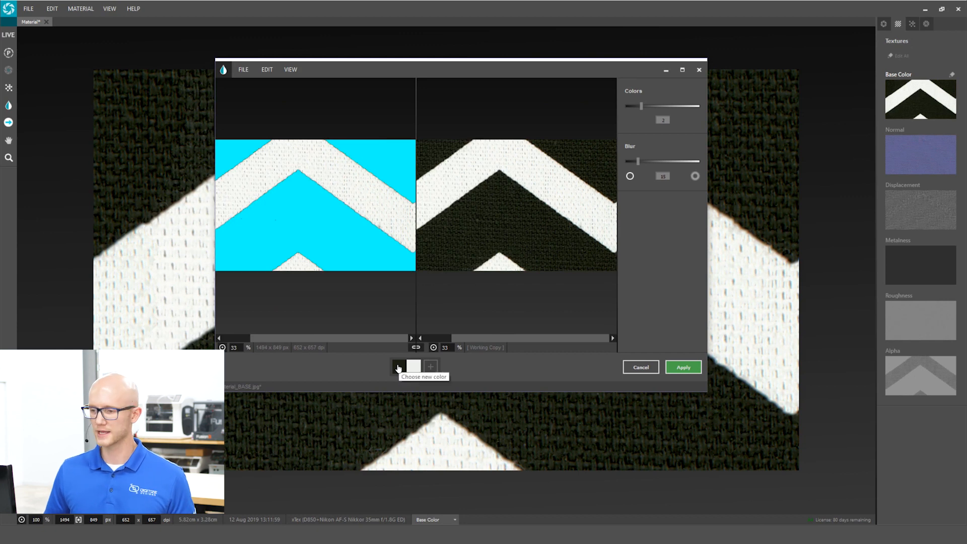
{"action": "double_click", "coordinate": [398, 367]}
{"action": "left_click_drag", "start_coordinate": [404, 255], "coordinate": [445, 228]}
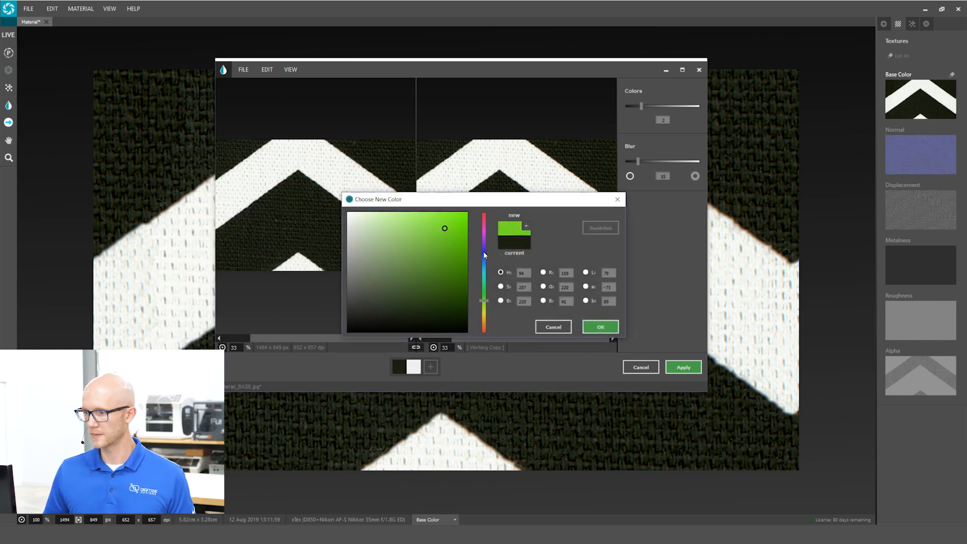
{"action": "left_click", "coordinate": [484, 255]}
{"action": "left_click_drag", "start_coordinate": [483, 255], "coordinate": [447, 230]}
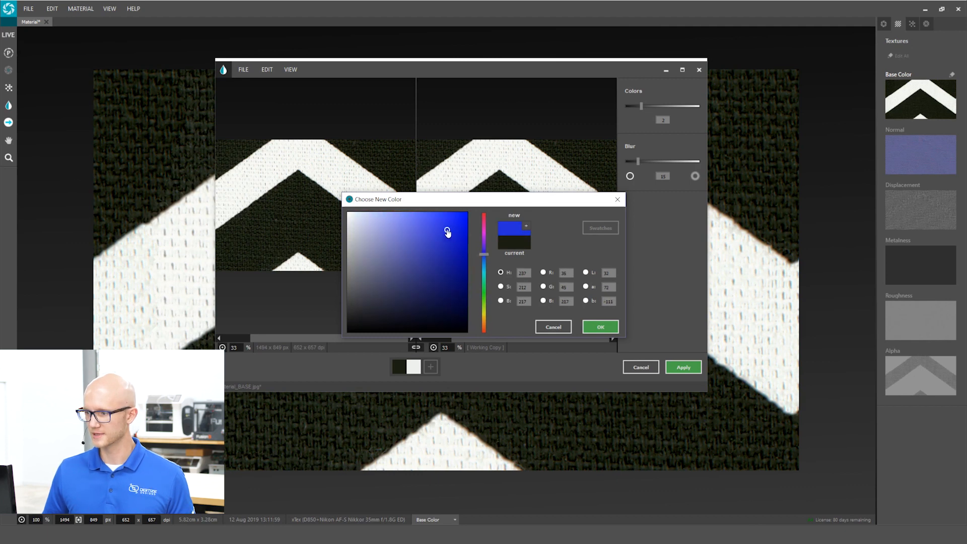
{"action": "left_click", "coordinate": [580, 332]}
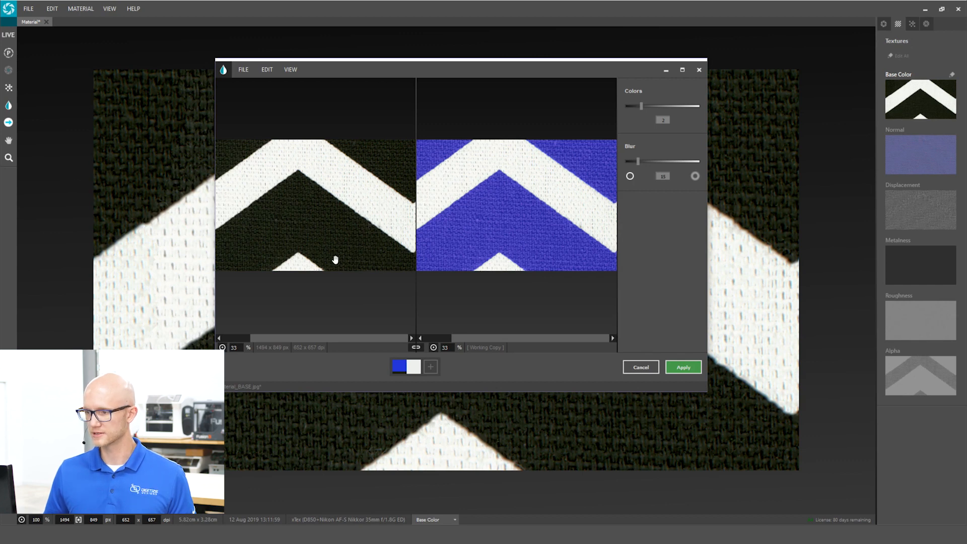
Try out recoloring the white chevron stripes to black.
{"action": "left_click", "coordinate": [414, 366]}
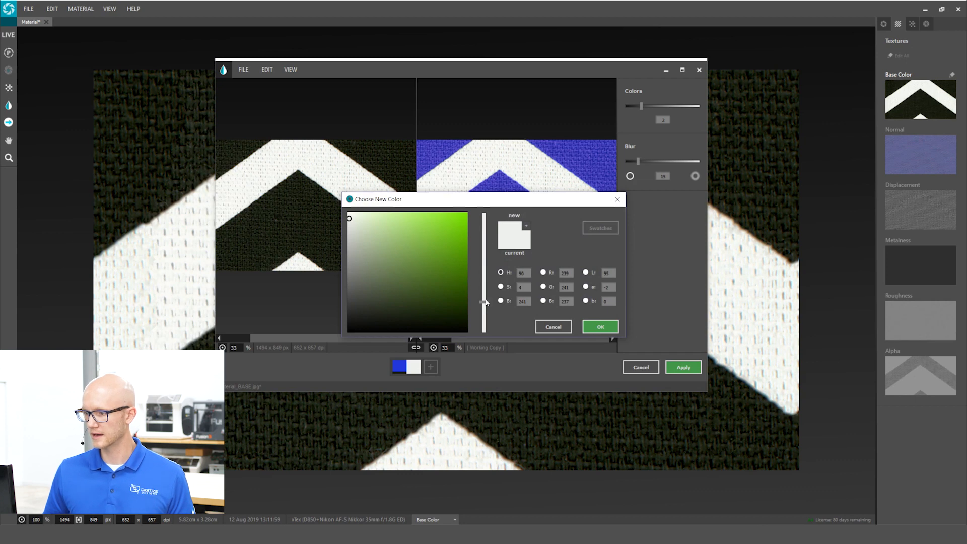
{"action": "left_click_drag", "start_coordinate": [485, 302], "coordinate": [485, 297]}
{"action": "mouse_move", "coordinate": [440, 267]}
{"action": "left_mouse_down"}
{"action": "mouse_move", "coordinate": [400, 285]}
{"action": "mouse_move", "coordinate": [382, 305]}
{"action": "mouse_move", "coordinate": [383, 325]}
{"action": "left_mouse_up"}
{"action": "left_click", "coordinate": [585, 328]}
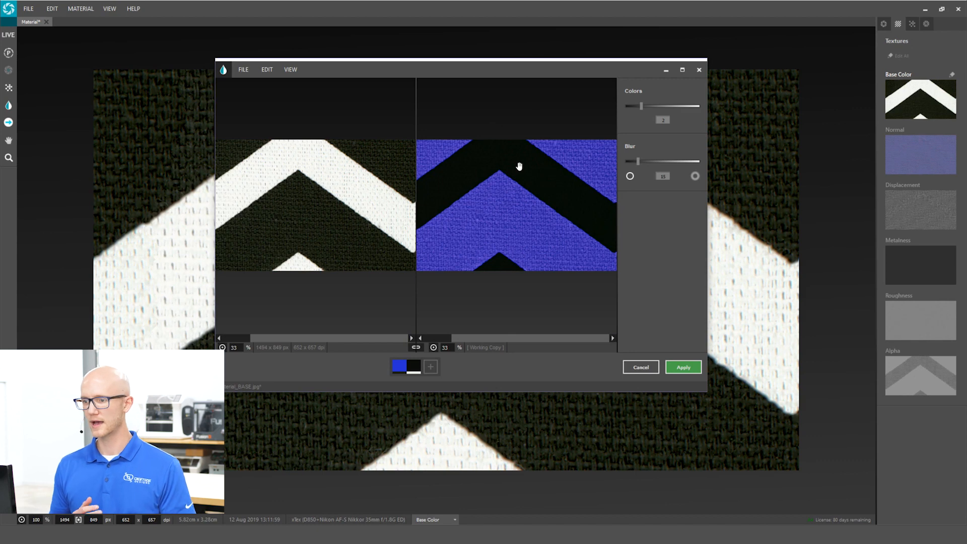
Look through the recoloring tool's file commands and the image formats offered for saving the recolored map.
{"action": "left_click", "coordinate": [243, 70]}
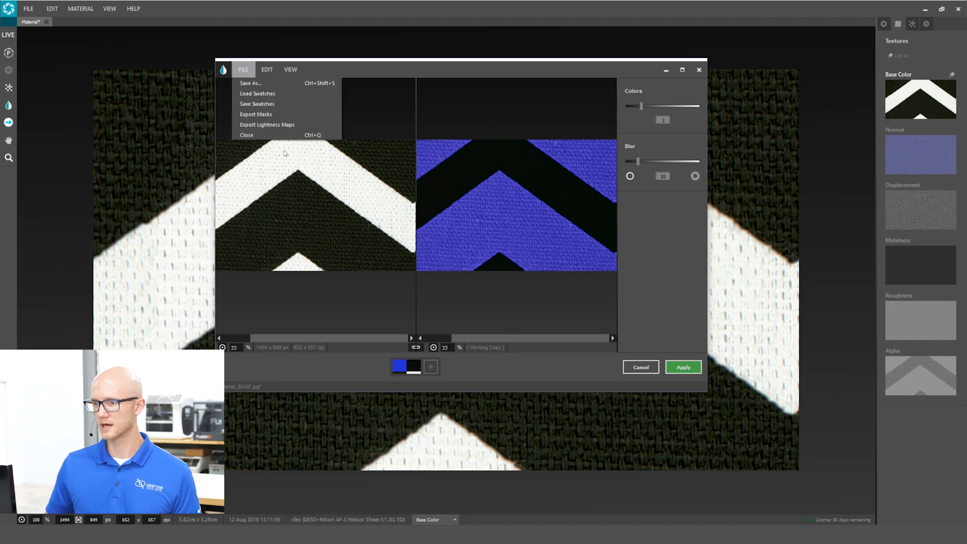
{"action": "left_click", "coordinate": [314, 63]}
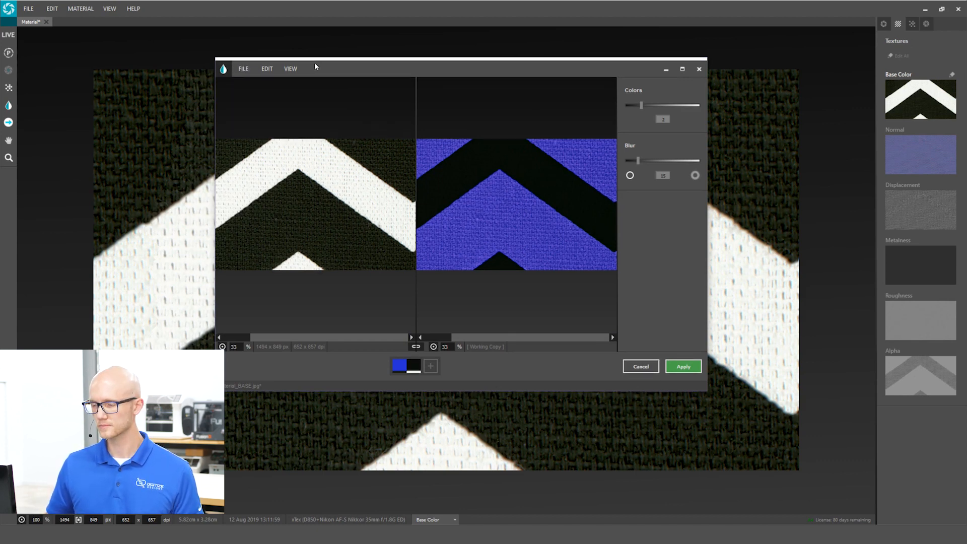
{"action": "left_click_drag", "start_coordinate": [315, 63], "coordinate": [313, 56]}
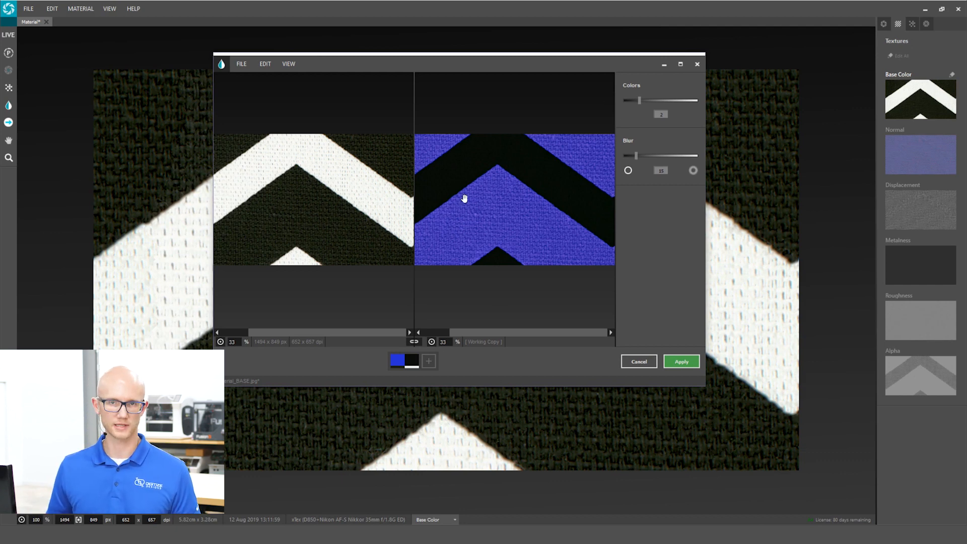
{"action": "left_click_drag", "start_coordinate": [462, 60], "coordinate": [445, 65]}
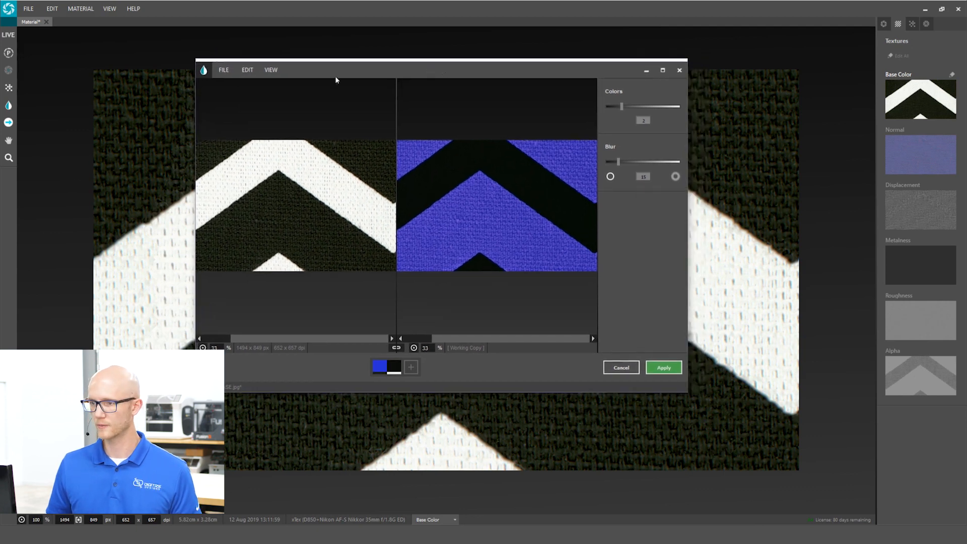
{"action": "left_click", "coordinate": [224, 70]}
{"action": "left_click", "coordinate": [240, 84]}
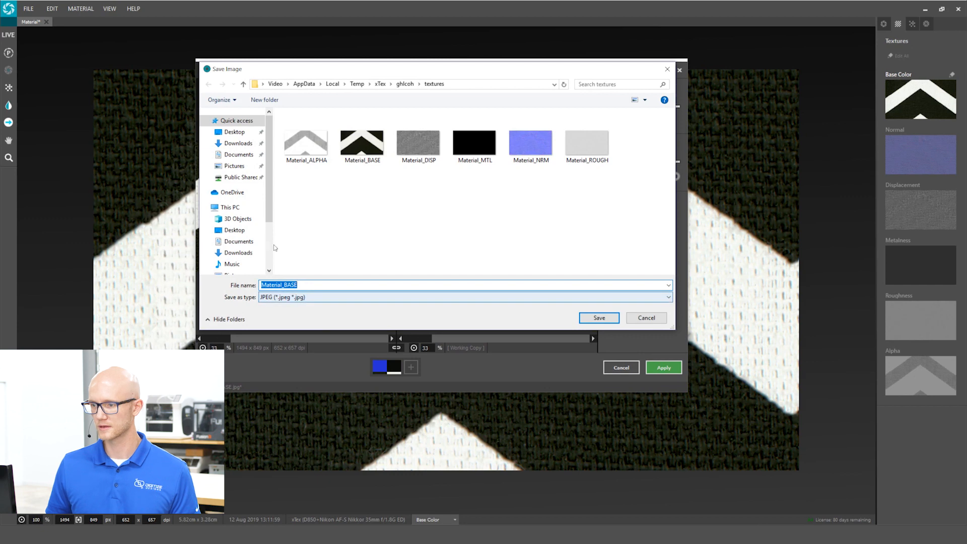
{"action": "left_click", "coordinate": [285, 297]}
{"action": "left_click", "coordinate": [285, 298]}
{"action": "left_click", "coordinate": [292, 297]}
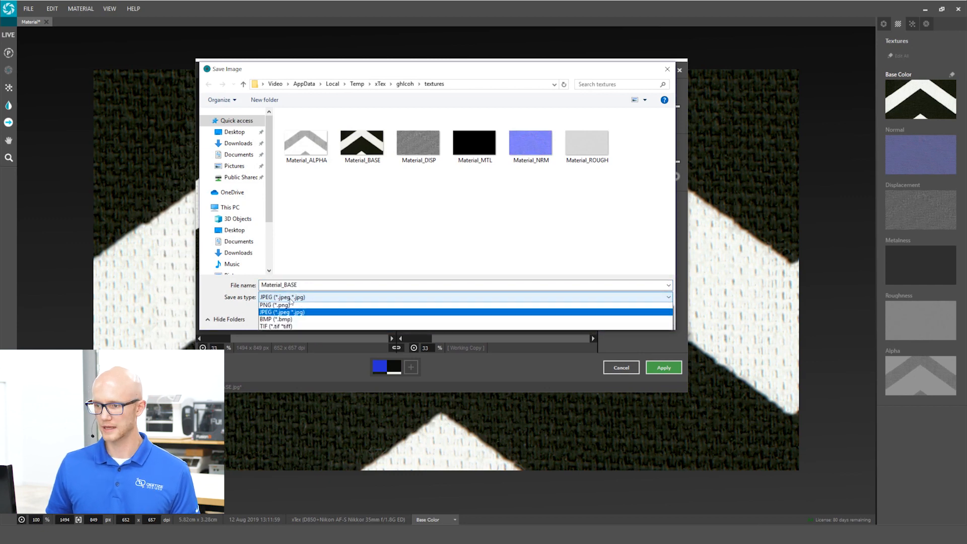
{"action": "left_click", "coordinate": [299, 297]}
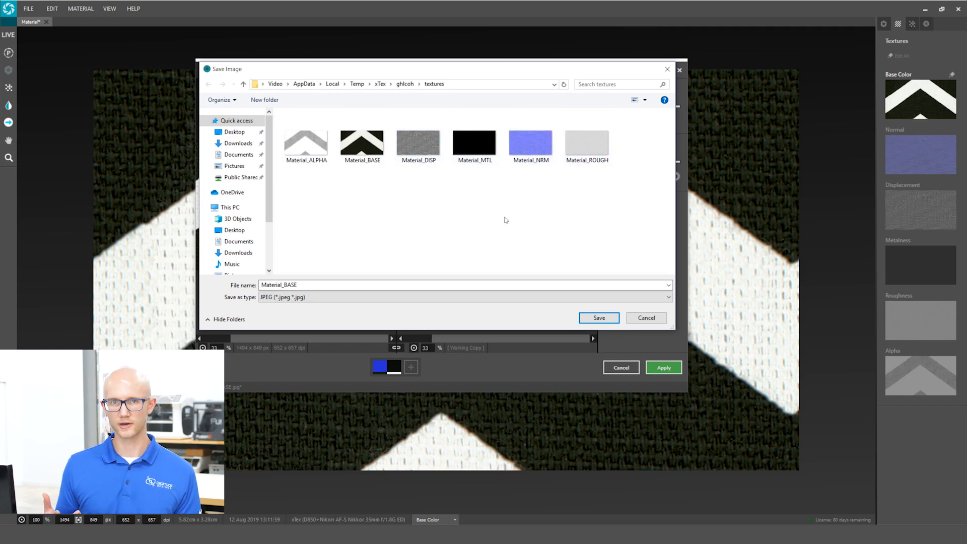
Cancel saving the image and close the recoloring tool, discarding the color changes.
{"action": "left_click_drag", "start_coordinate": [456, 78], "coordinate": [471, 61]}
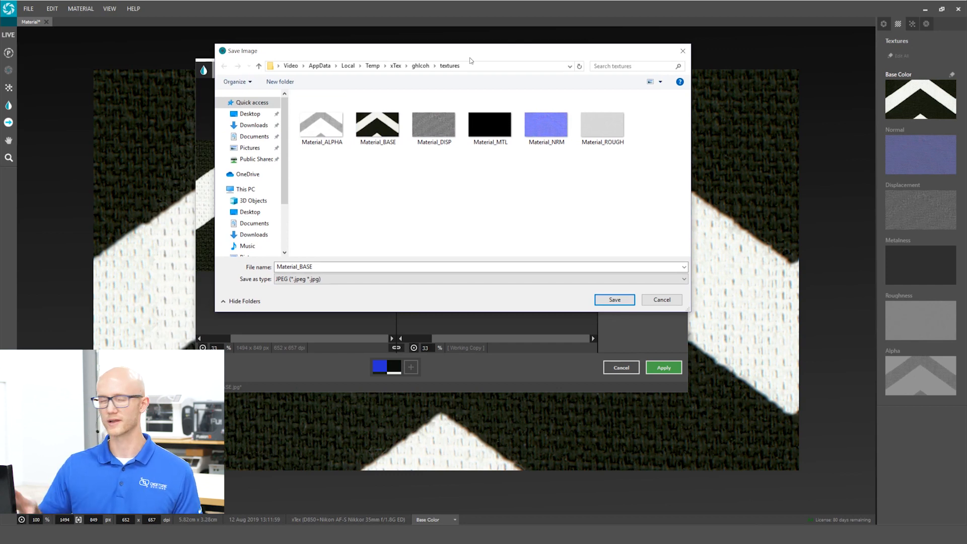
{"action": "left_click", "coordinate": [662, 300]}
{"action": "left_click", "coordinate": [618, 369]}
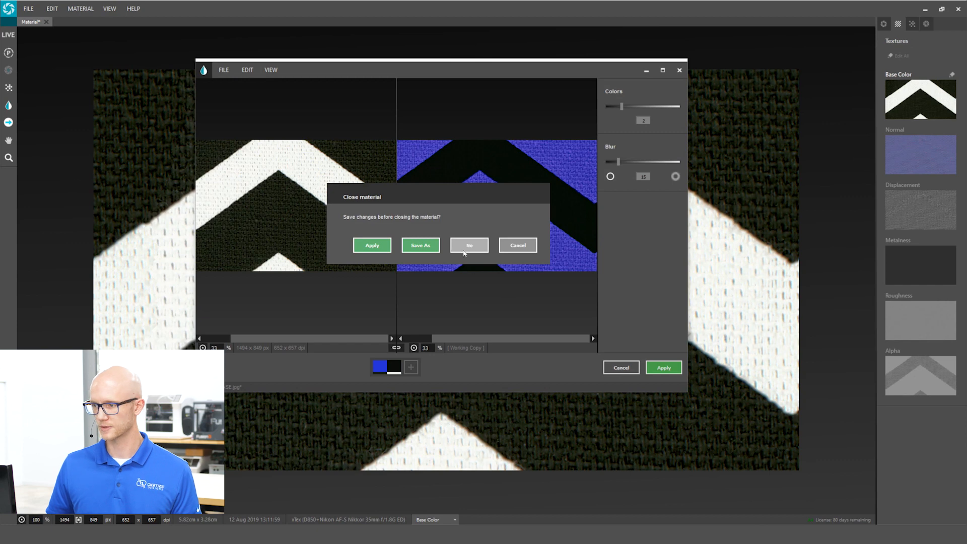
{"action": "left_click", "coordinate": [466, 245]}
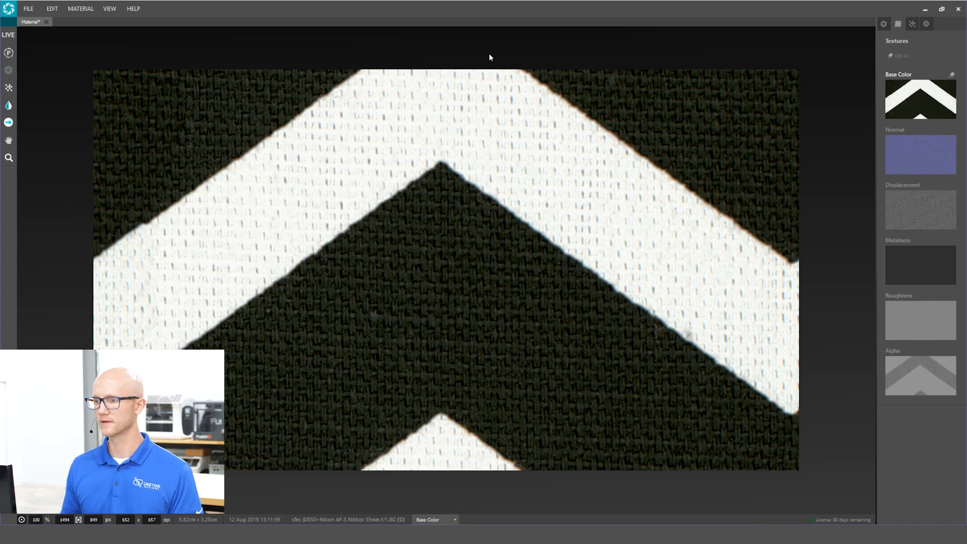
Switch to the Examples folder in File Explorer and open the Leather material in xTex.
{"action": "scroll", "coordinate": [454, 232], "scroll_direction": "down", "scroll_amount": 4}
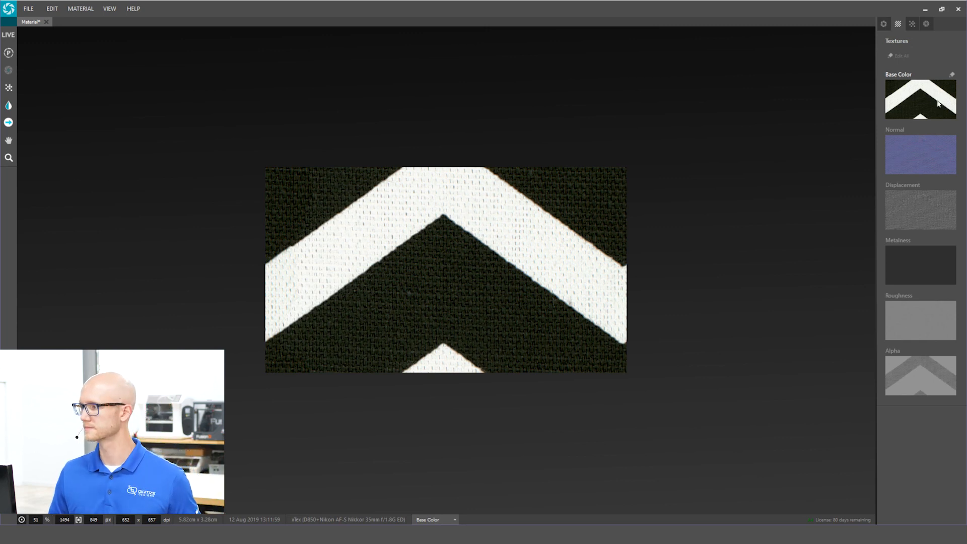
{"action": "key", "text": "alt+Tab"}
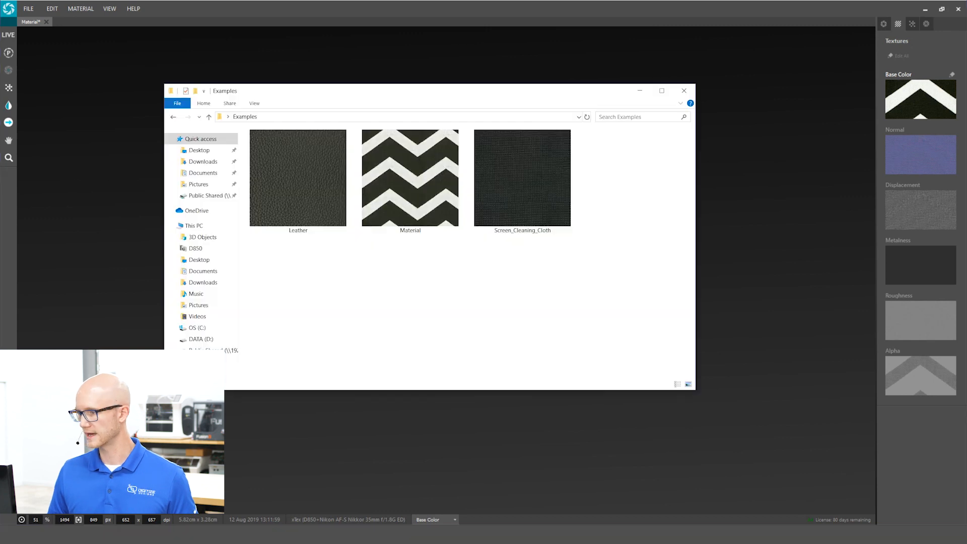
{"action": "left_click_drag", "start_coordinate": [373, 94], "coordinate": [400, 99]}
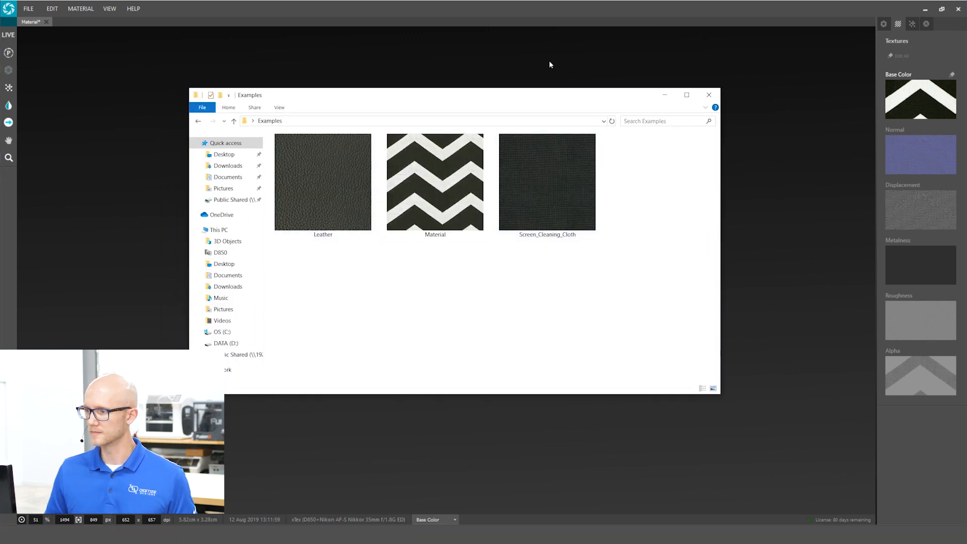
{"action": "mouse_move", "coordinate": [529, 99]}
{"action": "left_mouse_down"}
{"action": "mouse_move", "coordinate": [528, 87]}
{"action": "mouse_move", "coordinate": [520, 91]}
{"action": "left_mouse_up"}
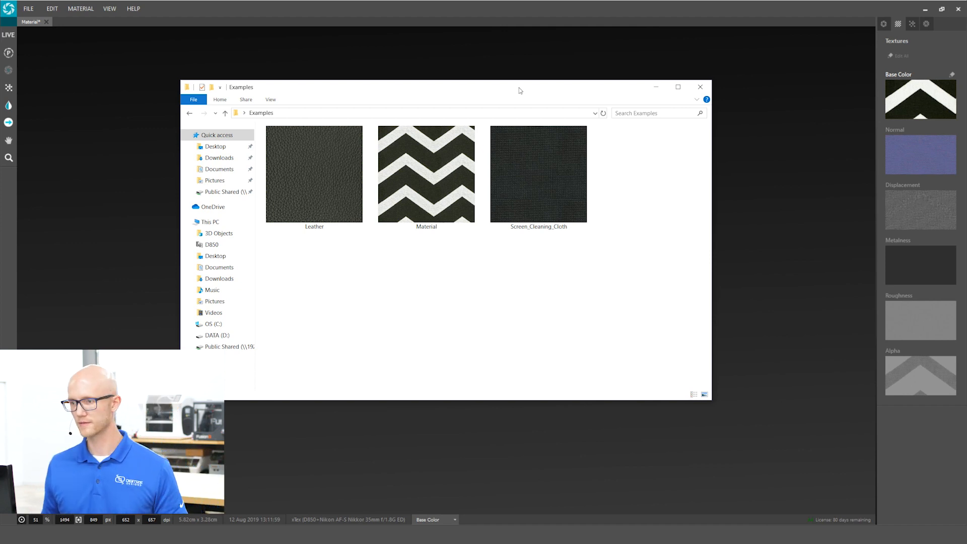
{"action": "left_click_drag", "start_coordinate": [511, 95], "coordinate": [635, 86]}
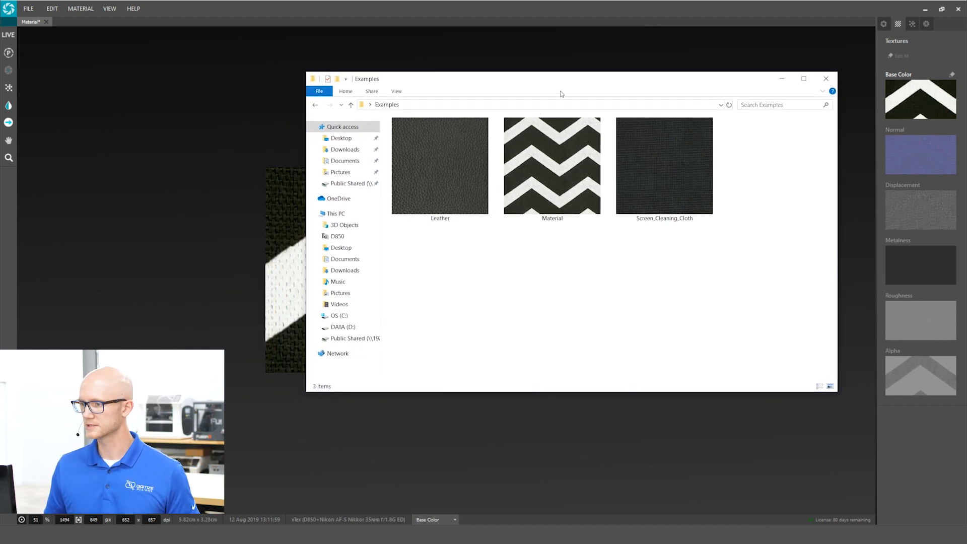
{"action": "left_click_drag", "start_coordinate": [449, 175], "coordinate": [95, 20]}
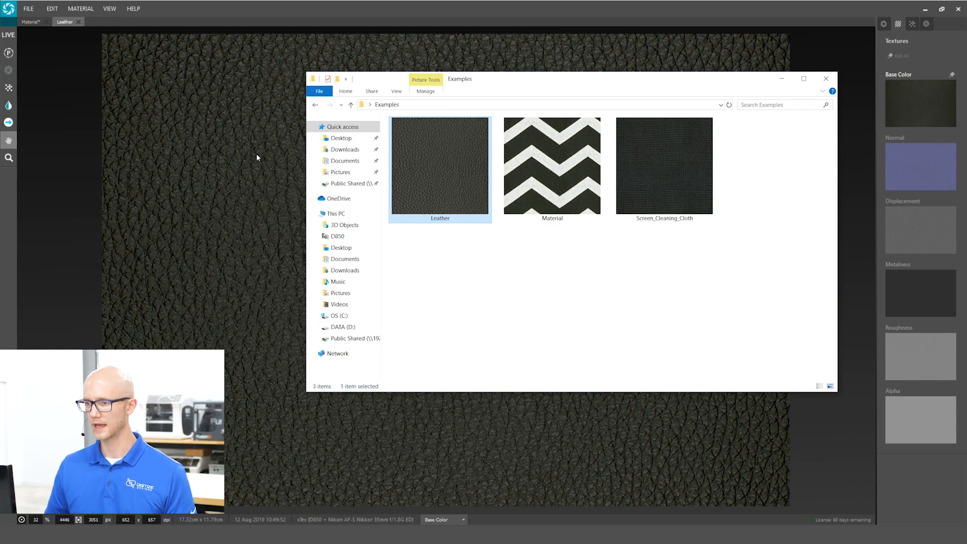
{"action": "left_click", "coordinate": [253, 154]}
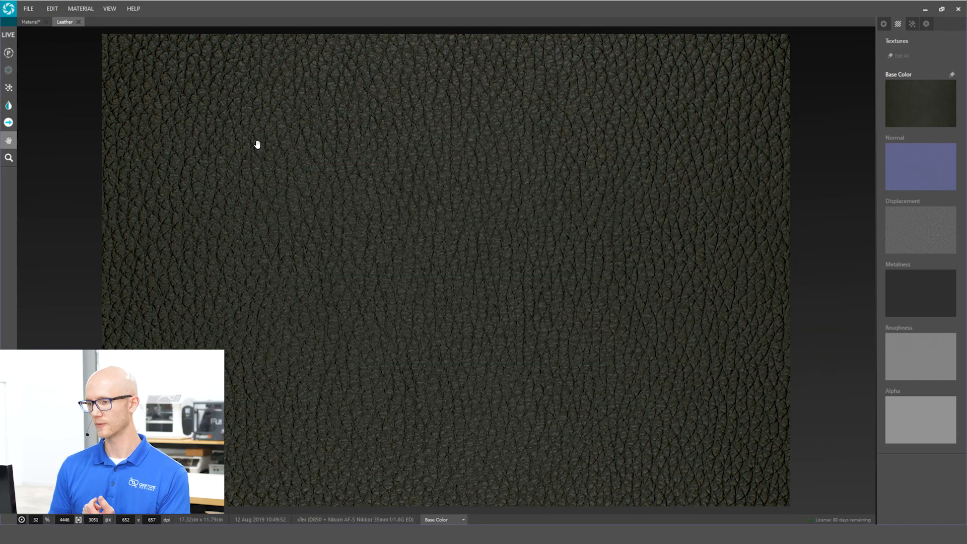
Start tiling the leather with a 2D preview and select a rectangular area in the middle of the scan.
{"action": "scroll", "coordinate": [393, 232], "scroll_direction": "down", "scroll_amount": 2}
{"action": "scroll", "coordinate": [443, 298], "scroll_direction": "up", "scroll_amount": 2}
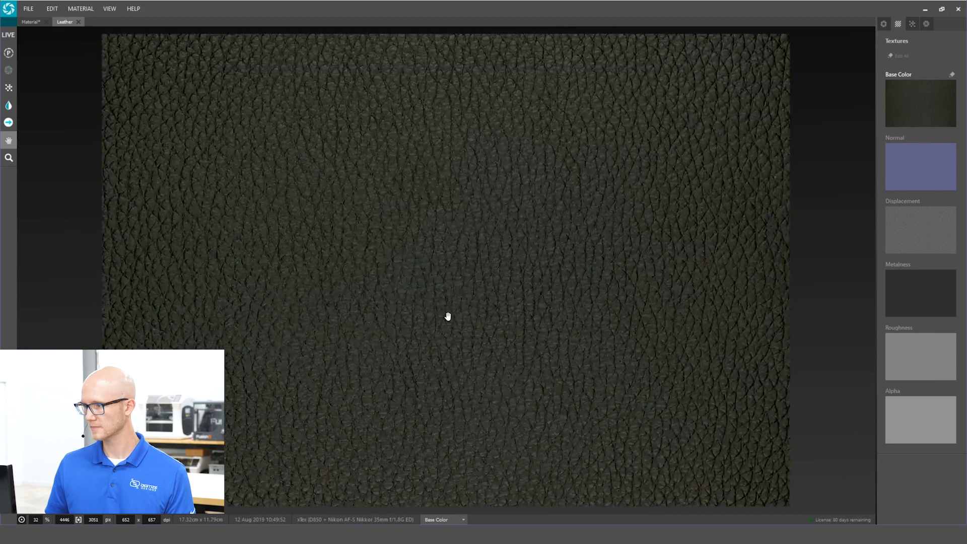
{"action": "left_click", "coordinate": [9, 88]}
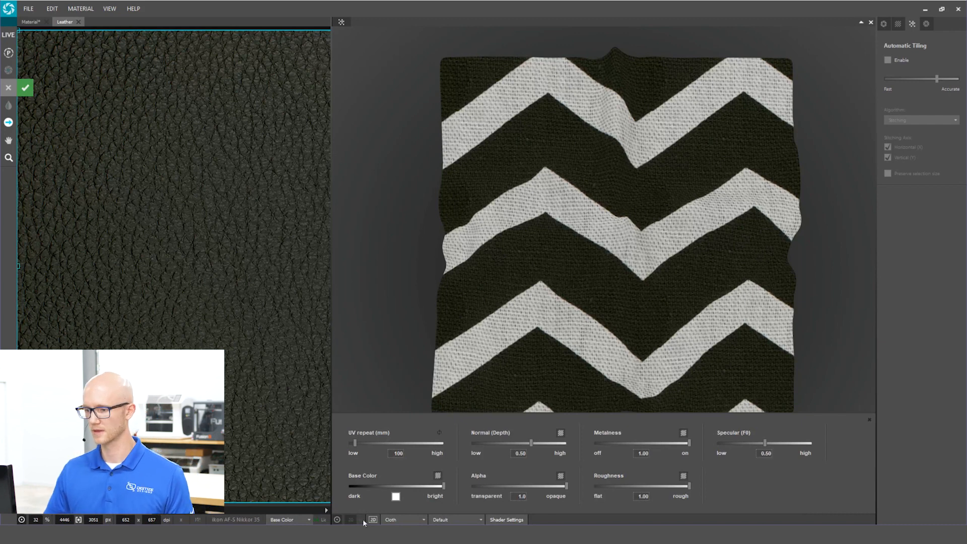
{"action": "left_click", "coordinate": [375, 520]}
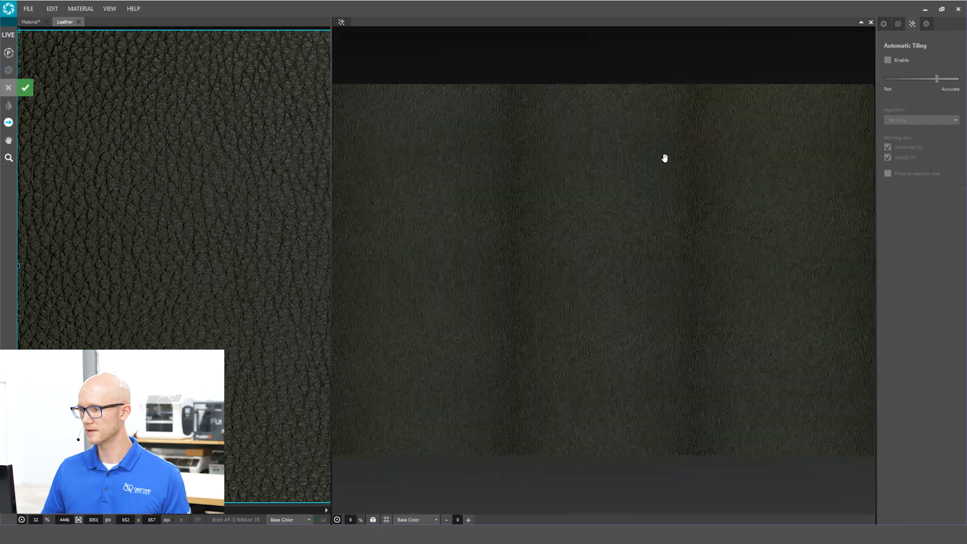
{"action": "scroll", "coordinate": [184, 279], "scroll_direction": "down", "scroll_amount": 3}
{"action": "scroll", "coordinate": [179, 281], "scroll_direction": "up", "scroll_amount": 1}
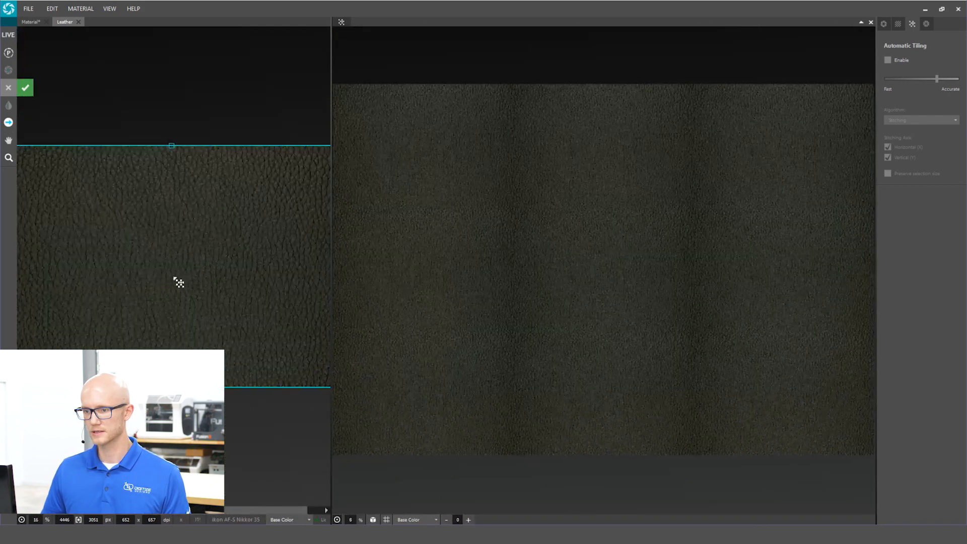
{"action": "left_click_drag", "start_coordinate": [113, 211], "coordinate": [241, 316]}
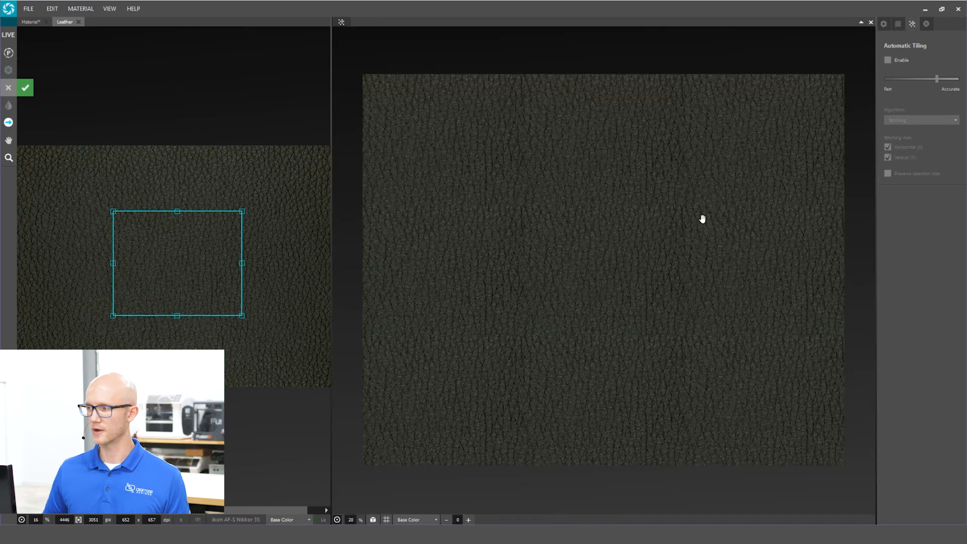
Enable Automatic Tiling with the Synthesis algorithm and show its advanced settings.
{"action": "left_click", "coordinate": [888, 60]}
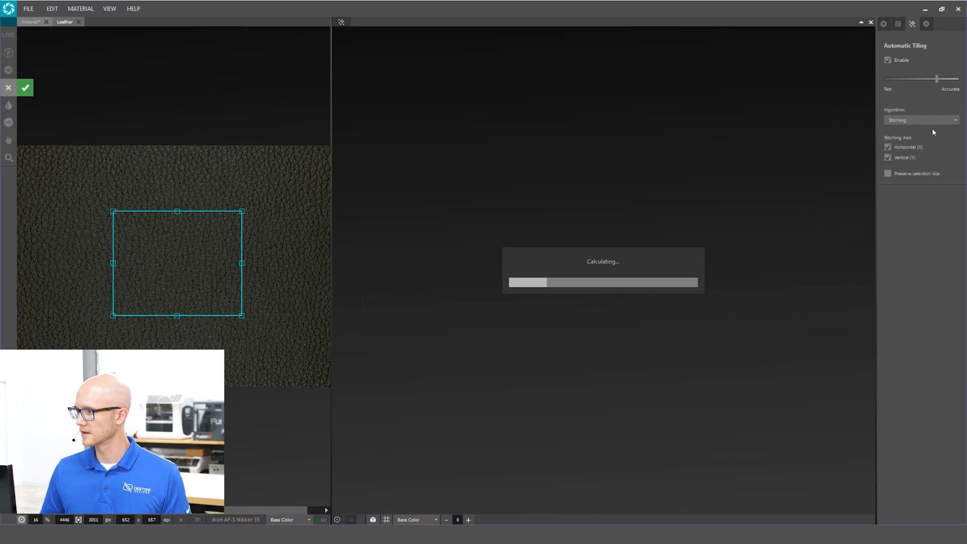
{"action": "left_click", "coordinate": [930, 120]}
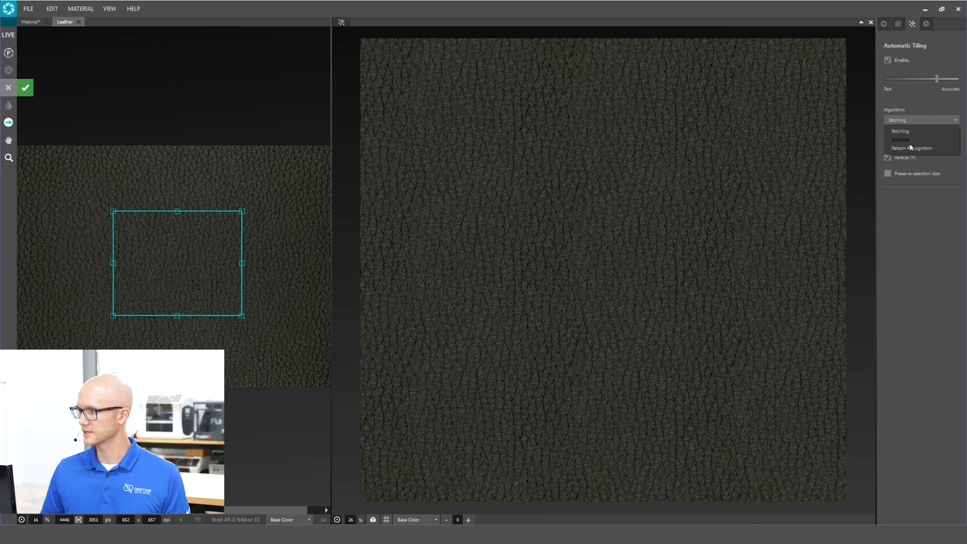
{"action": "left_click", "coordinate": [905, 140]}
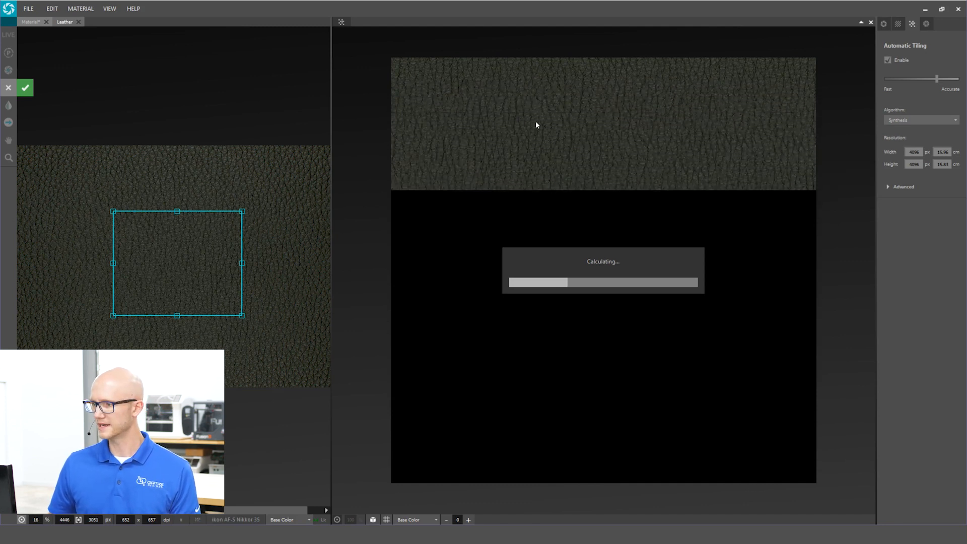
{"action": "left_click", "coordinate": [888, 187]}
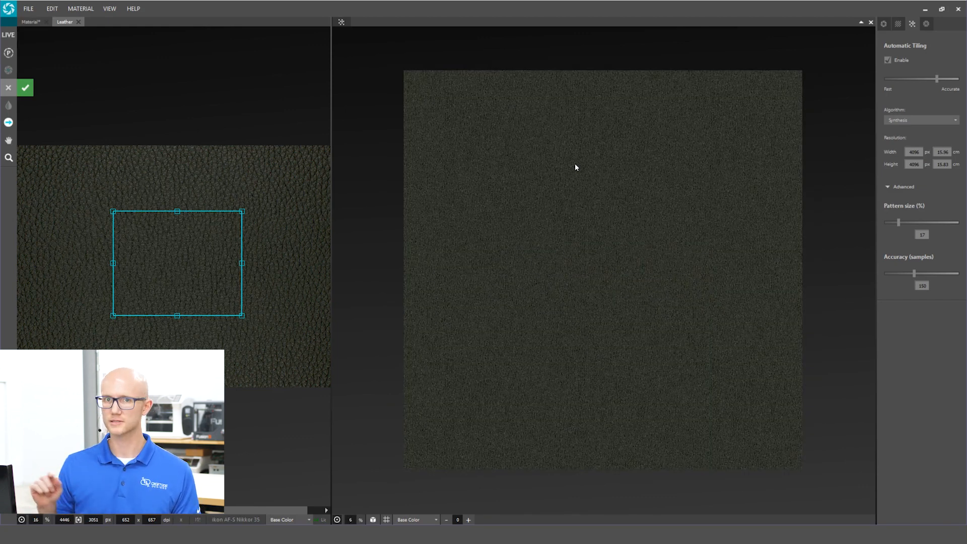
Examine the synthesized leather texture up close for visible seams or repeats, and display it on the 3D cloth model.
{"action": "scroll", "coordinate": [575, 163], "scroll_direction": "up", "scroll_amount": 5}
{"action": "left_click_drag", "start_coordinate": [507, 152], "coordinate": [663, 227]}
{"action": "scroll", "coordinate": [658, 219], "scroll_direction": "down", "scroll_amount": 4}
{"action": "left_click_drag", "start_coordinate": [636, 308], "coordinate": [731, 194]}
{"action": "scroll", "coordinate": [458, 354], "scroll_direction": "up", "scroll_amount": 2}
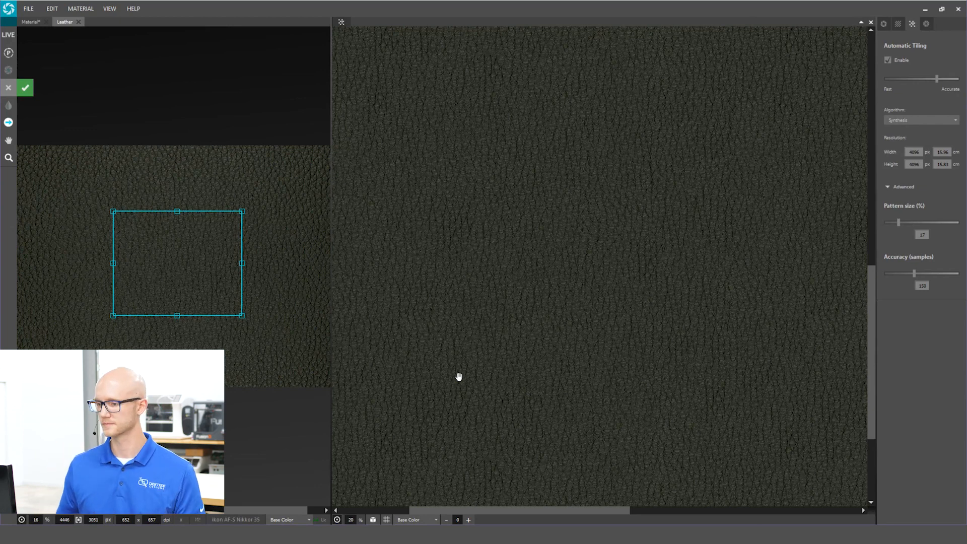
{"action": "left_click", "coordinate": [373, 519]}
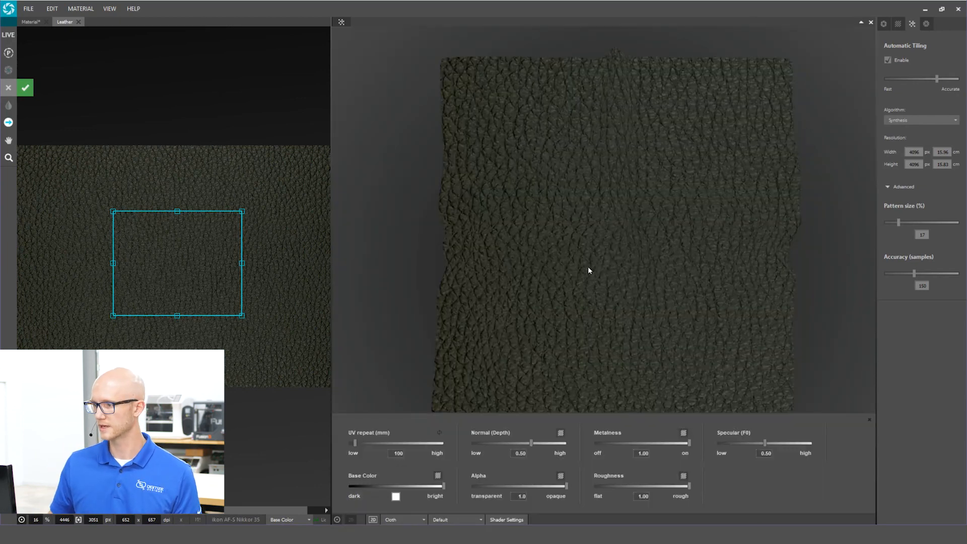
Set the leather's UV repeat to 205 mm in the 3D cloth preview.
{"action": "left_click_drag", "start_coordinate": [567, 300], "coordinate": [572, 275]}
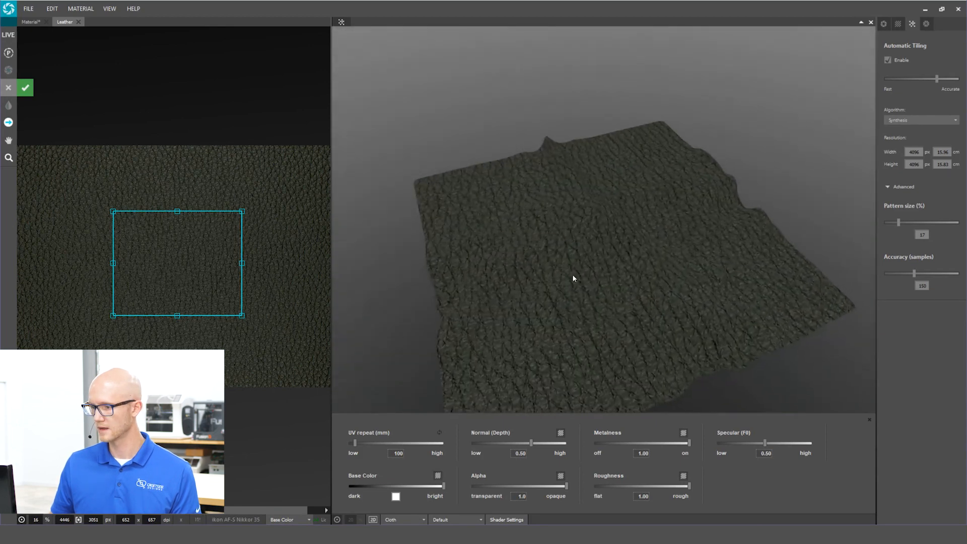
{"action": "left_click_drag", "start_coordinate": [355, 443], "coordinate": [367, 449]}
{"action": "left_click_drag", "start_coordinate": [574, 305], "coordinate": [590, 261]}
{"action": "scroll", "coordinate": [590, 261], "scroll_direction": "up", "scroll_amount": 3}
{"action": "left_click_drag", "start_coordinate": [677, 200], "coordinate": [622, 238]}
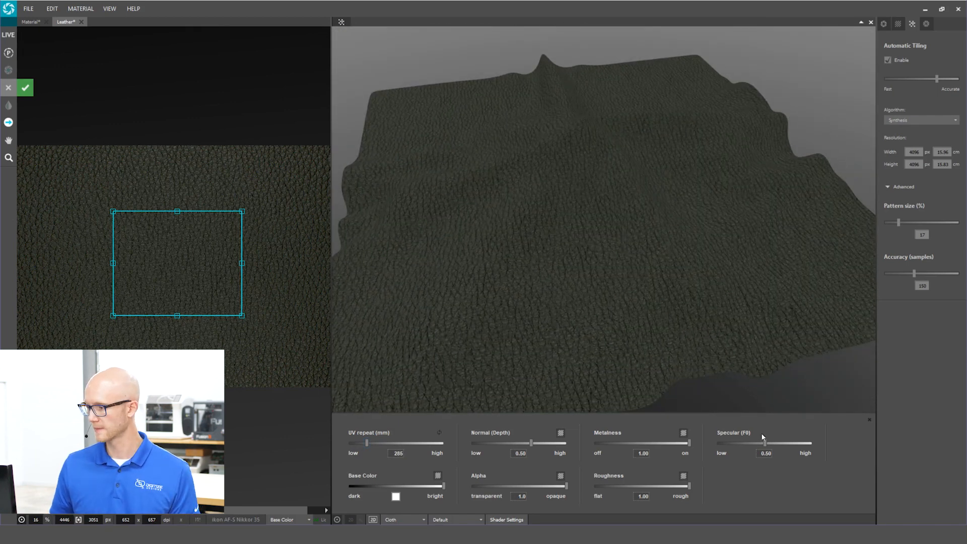
Set the leather's roughness to 0.45, inspect the cloth model up close and apply the tiling.
{"action": "left_click_drag", "start_coordinate": [690, 489], "coordinate": [638, 488]}
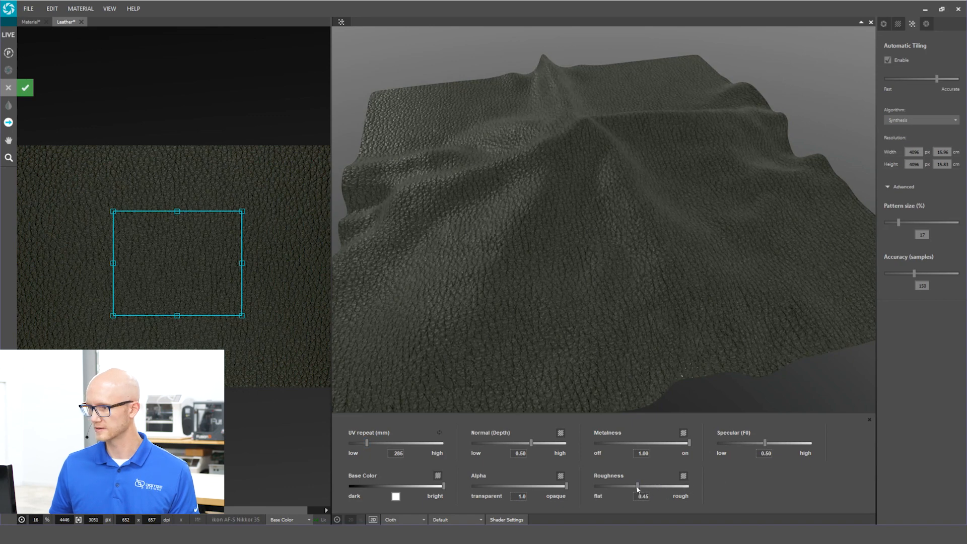
{"action": "left_click_drag", "start_coordinate": [596, 334], "coordinate": [695, 235]}
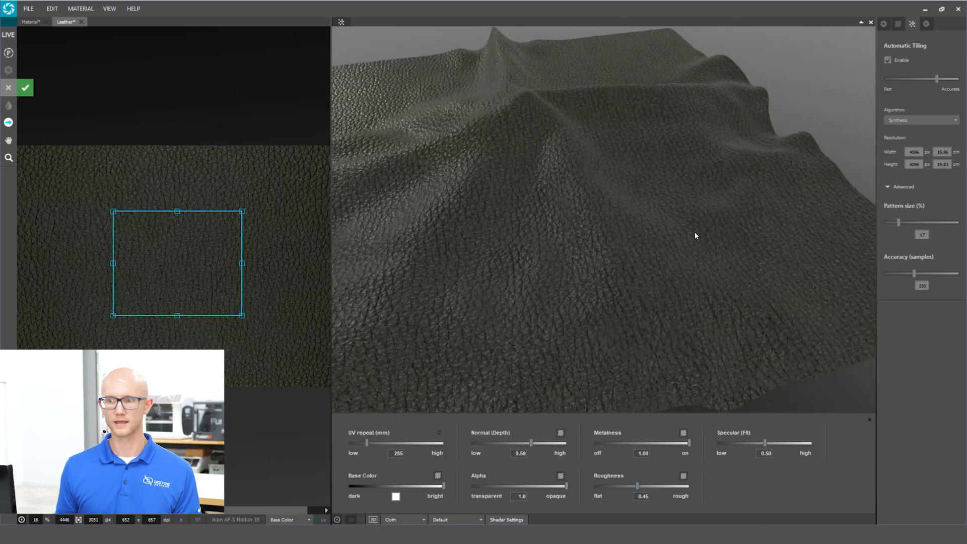
{"action": "left_click_drag", "start_coordinate": [489, 187], "coordinate": [445, 147]}
{"action": "left_click", "coordinate": [26, 88]}
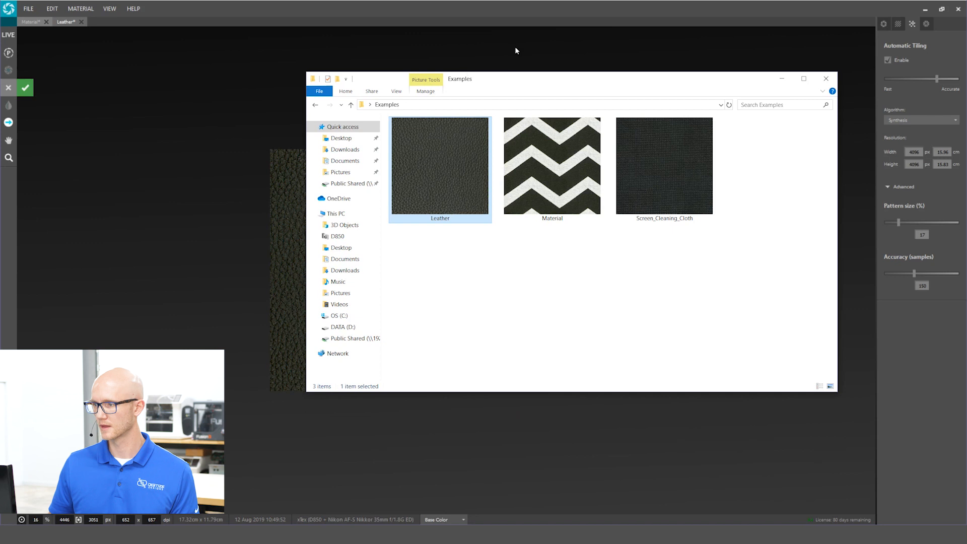
Switch to the Examples folder in File Explorer and open the Screen_Cleaning_Cloth material in xTex.
{"action": "left_click_drag", "start_coordinate": [501, 110], "coordinate": [503, 111]}
{"action": "left_click", "coordinate": [617, 193]}
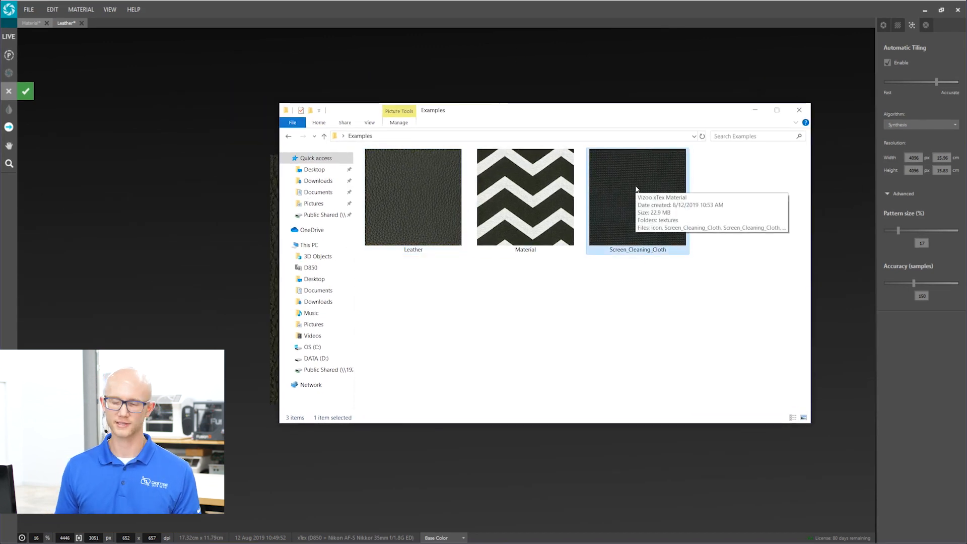
{"action": "mouse_move", "coordinate": [626, 201]}
{"action": "left_mouse_down"}
{"action": "mouse_move", "coordinate": [257, 95]}
{"action": "mouse_move", "coordinate": [112, 28]}
{"action": "mouse_move", "coordinate": [626, 202]}
{"action": "left_mouse_up"}
{"action": "left_click_drag", "start_coordinate": [579, 110], "coordinate": [634, 99]}
{"action": "left_click_drag", "start_coordinate": [715, 158], "coordinate": [111, 22]}
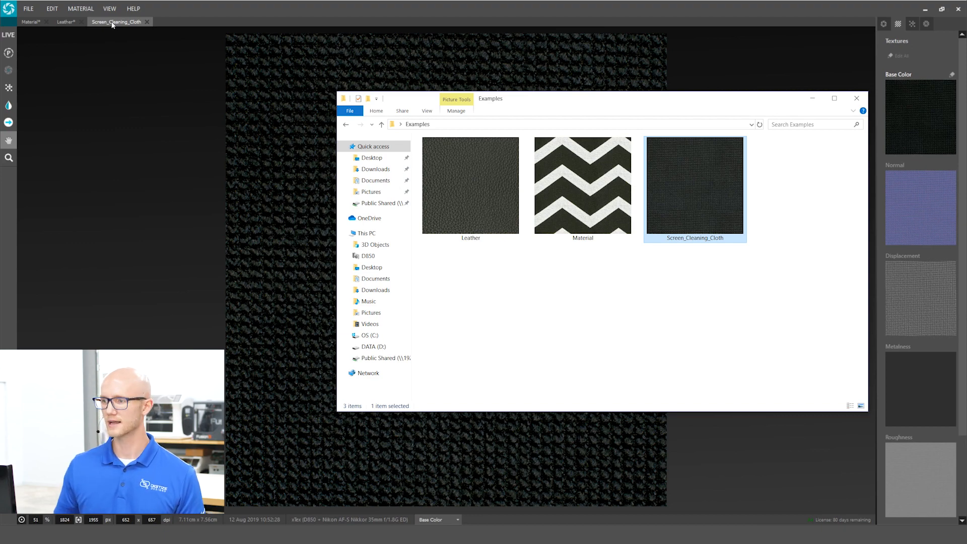
{"action": "scroll", "coordinate": [249, 173], "scroll_direction": "up", "scroll_amount": 4}
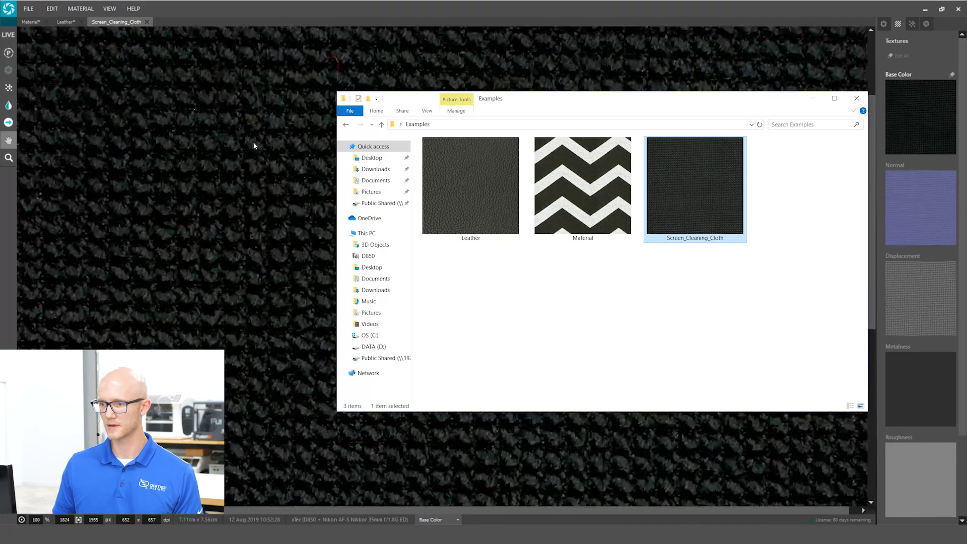
{"action": "left_click", "coordinate": [594, 60]}
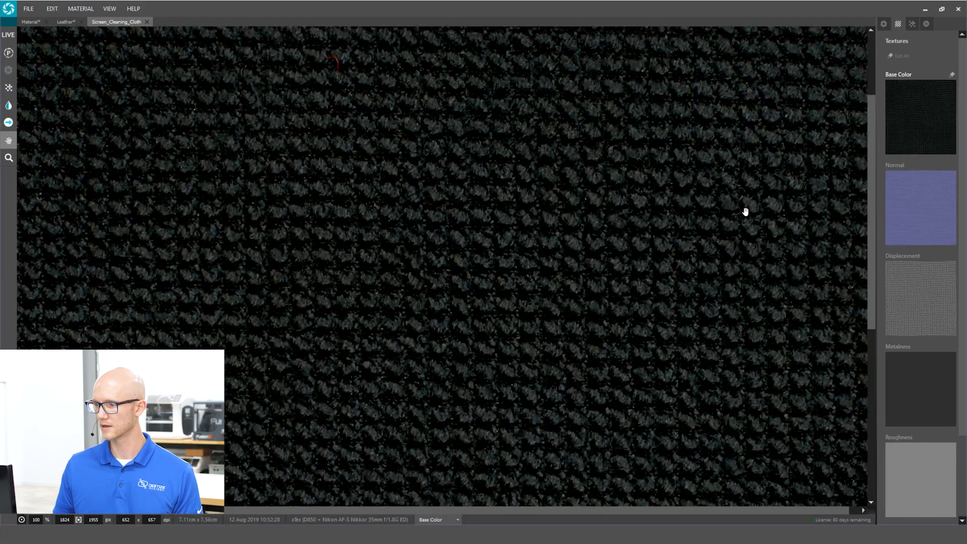
{"action": "scroll", "coordinate": [406, 292], "scroll_direction": "down", "scroll_amount": 4}
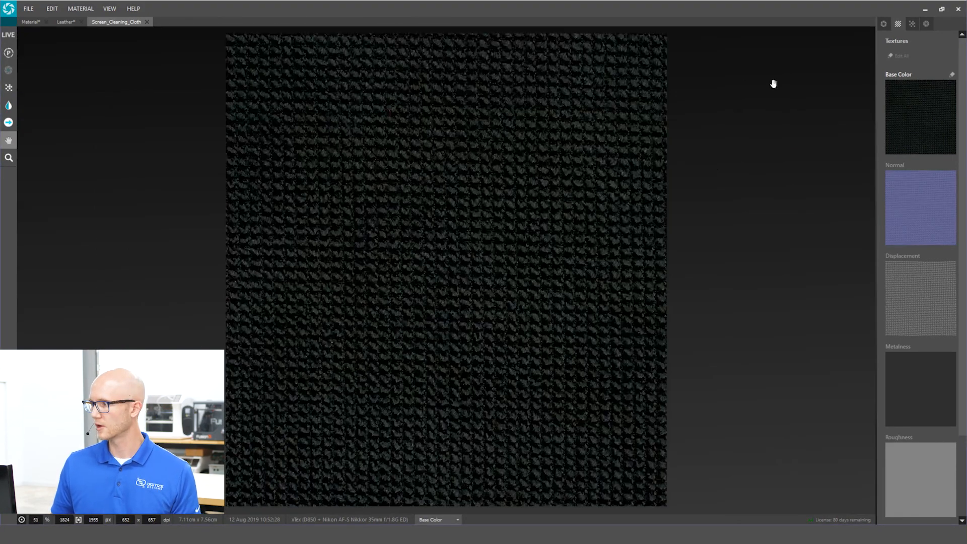
Set the automatic tiling algorithm to Pattern Recognition and turn Automatic Tiling off.
{"action": "left_click", "coordinate": [913, 24]}
{"action": "left_click", "coordinate": [902, 60]}
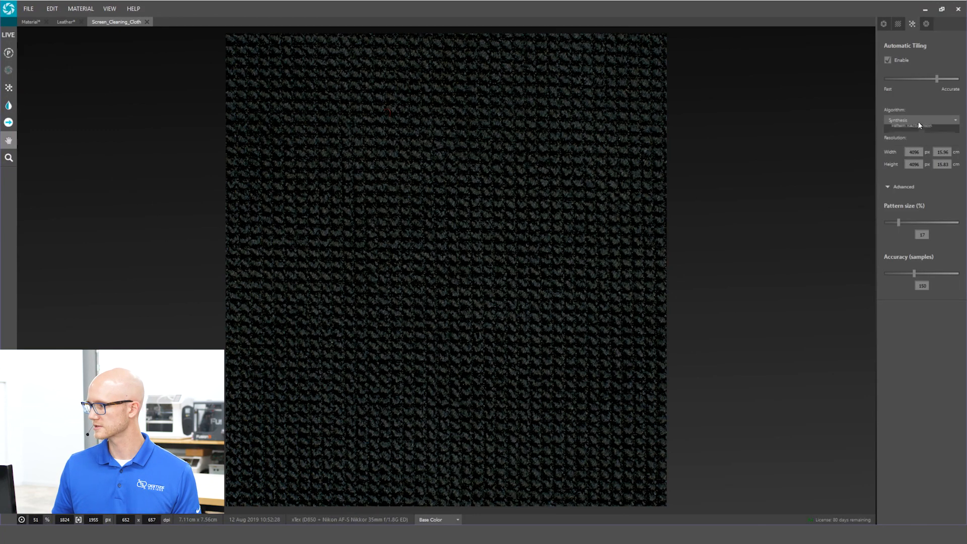
{"action": "left_click", "coordinate": [918, 121]}
{"action": "left_click", "coordinate": [917, 148]}
{"action": "left_click", "coordinate": [888, 60]}
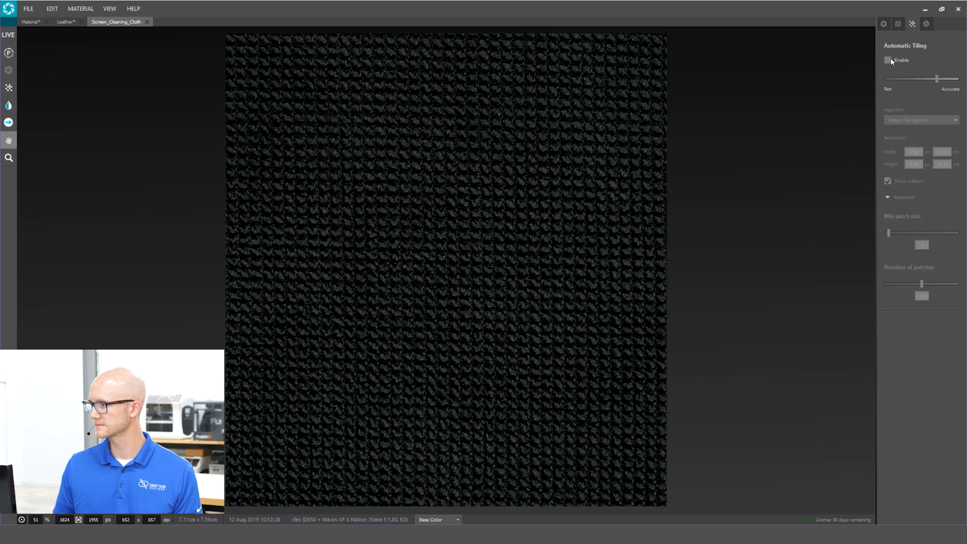
Start tiling the screen cleaning cloth and switch its preview from the 3D model to 2D.
{"action": "left_click", "coordinate": [9, 87]}
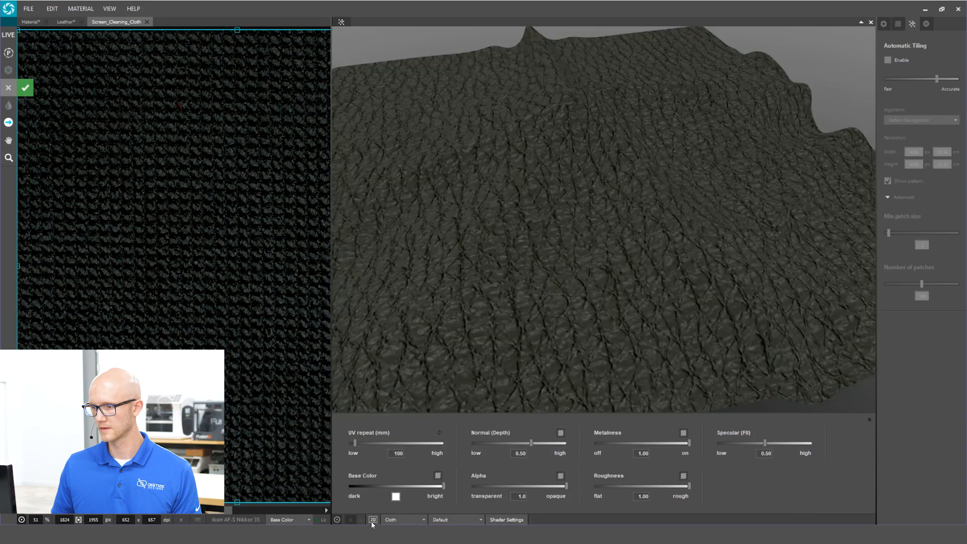
{"action": "left_click", "coordinate": [372, 519]}
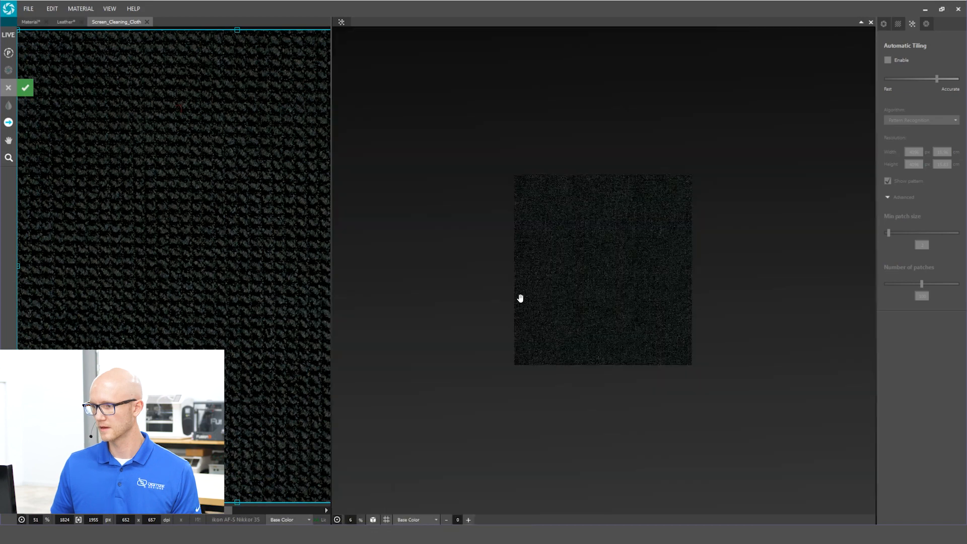
{"action": "scroll", "coordinate": [180, 230], "scroll_direction": "down", "scroll_amount": 4}
{"action": "scroll", "coordinate": [181, 230], "scroll_direction": "up", "scroll_amount": 2}
{"action": "scroll", "coordinate": [146, 229], "scroll_direction": "up", "scroll_amount": 1}
{"action": "scroll", "coordinate": [111, 182], "scroll_direction": "down", "scroll_amount": 1}
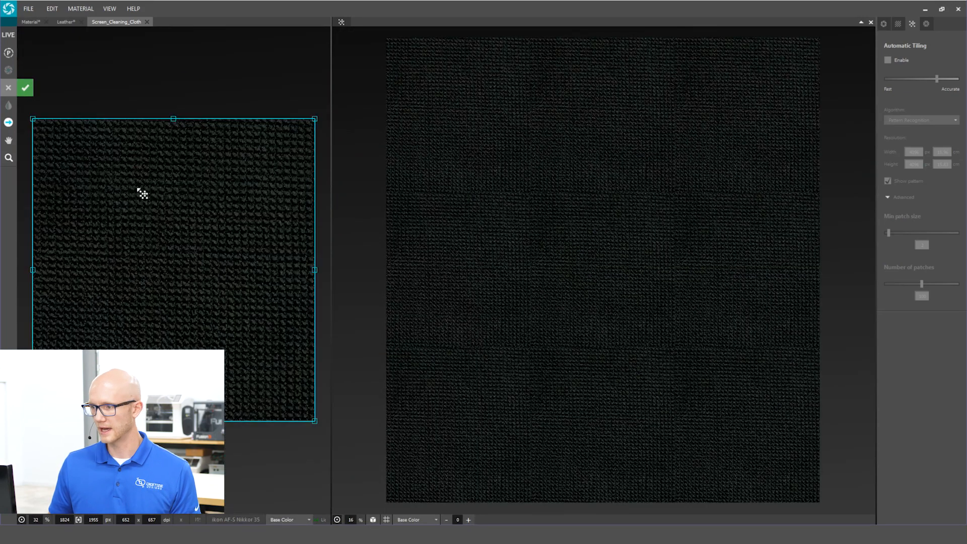
Select a rectangular area in the middle of the cloth scan for tiling.
{"action": "left_click_drag", "start_coordinate": [92, 170], "coordinate": [257, 353]}
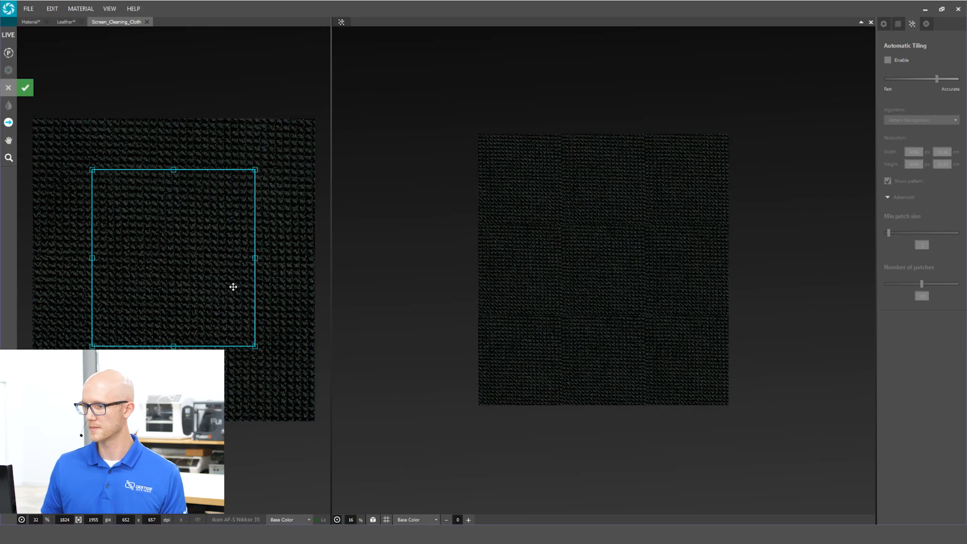
{"action": "scroll", "coordinate": [242, 285], "scroll_direction": "up", "scroll_amount": 1}
{"action": "left_click_drag", "start_coordinate": [267, 136], "coordinate": [267, 134]}
{"action": "left_click_drag", "start_coordinate": [267, 133], "coordinate": [267, 134]}
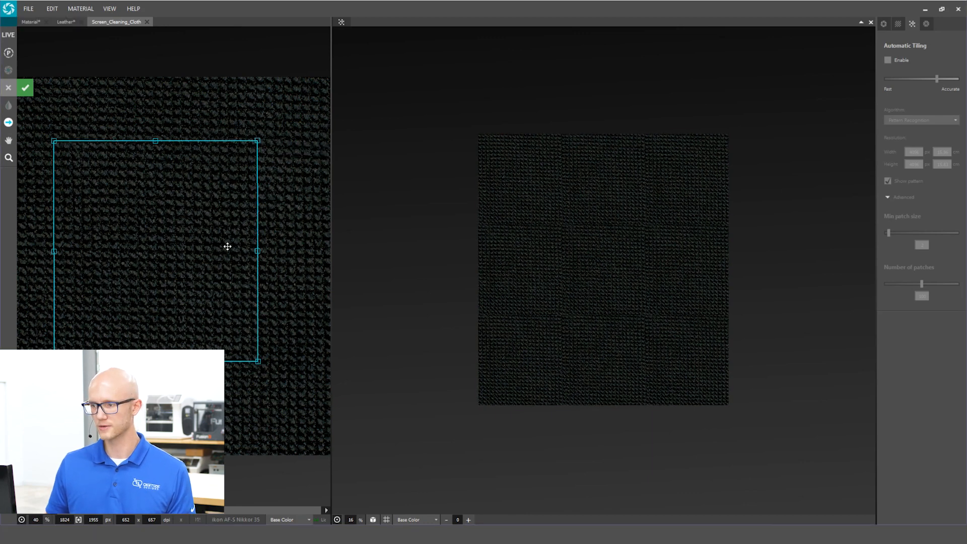
Check the plain repeats of the selected area for seams and enable Automatic Tiling with Pattern Recognition.
{"action": "scroll", "coordinate": [568, 244], "scroll_direction": "up", "scroll_amount": 2}
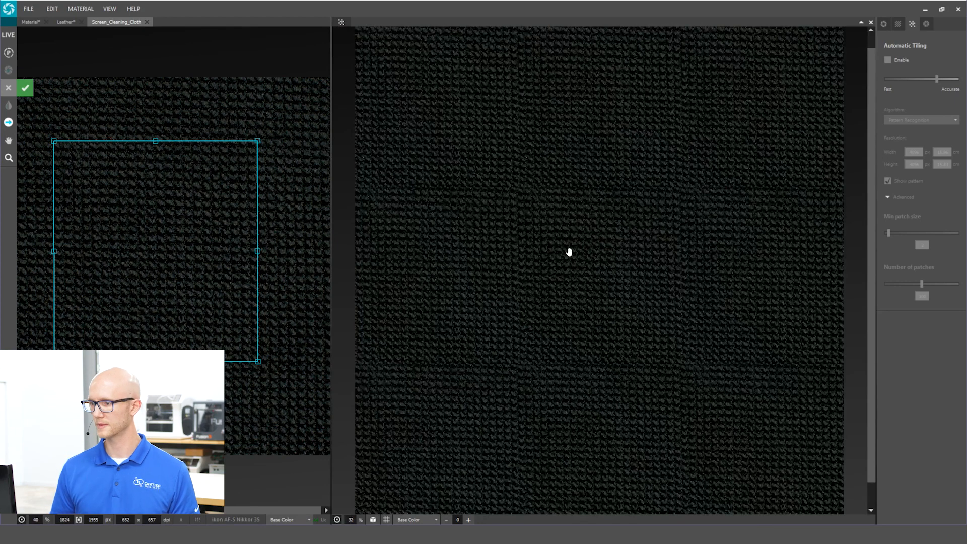
{"action": "scroll", "coordinate": [581, 238], "scroll_direction": "up", "scroll_amount": 1}
{"action": "scroll", "coordinate": [710, 272], "scroll_direction": "up", "scroll_amount": 1}
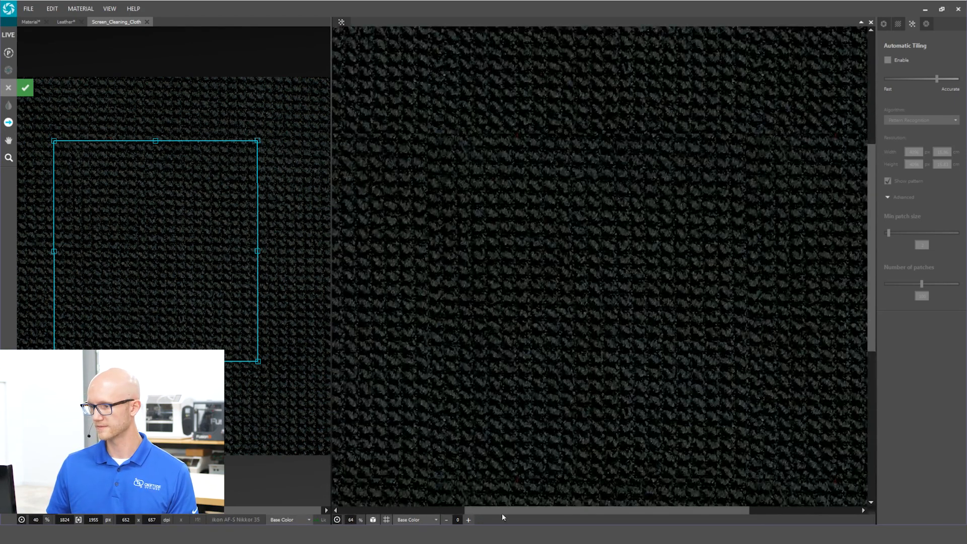
{"action": "scroll", "coordinate": [593, 285], "scroll_direction": "down", "scroll_amount": 4}
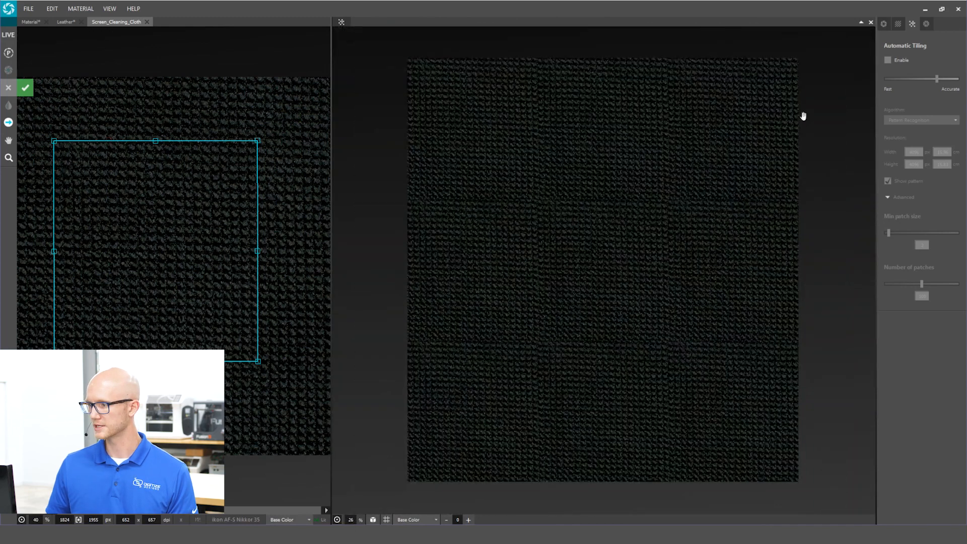
{"action": "scroll", "coordinate": [597, 201], "scroll_direction": "up", "scroll_amount": 2}
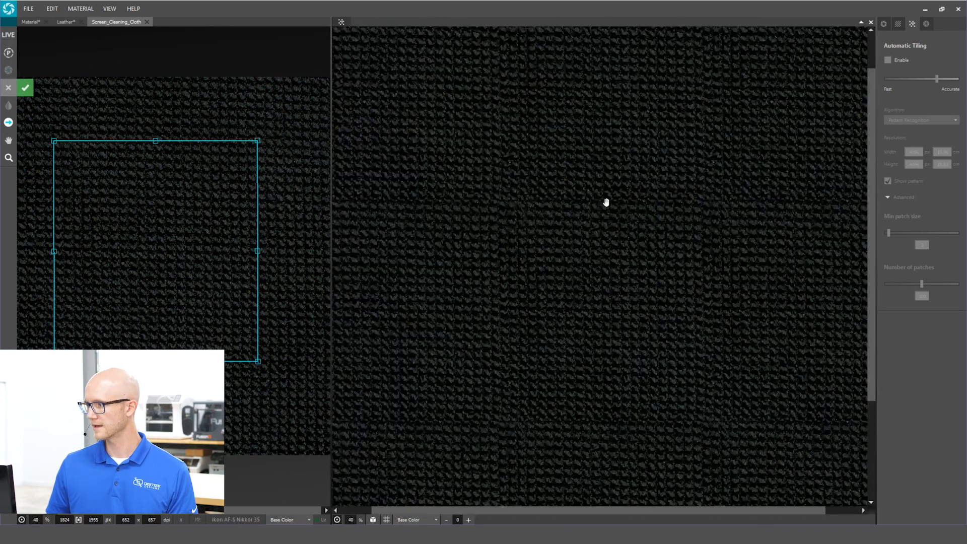
{"action": "left_click", "coordinate": [888, 61]}
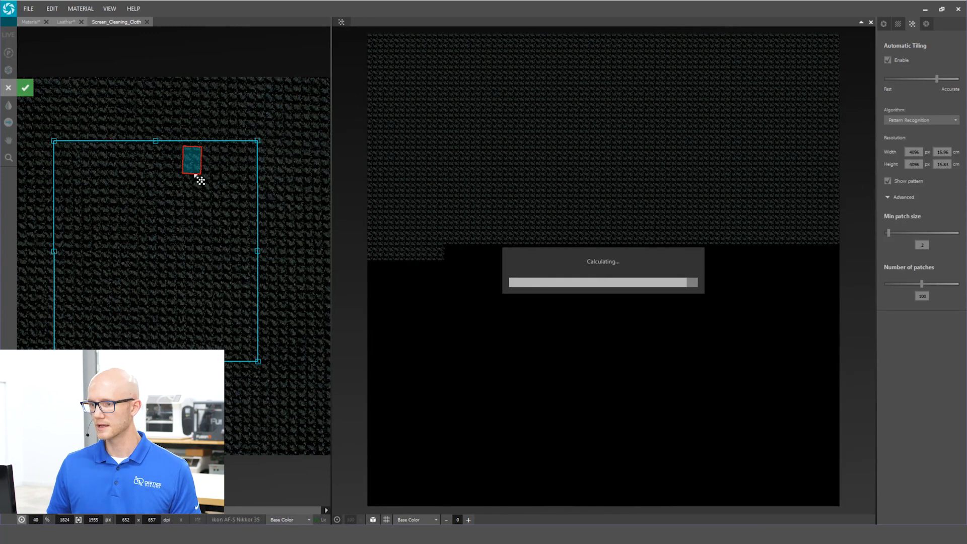
Examine the pattern-recognized cloth texture at several magnifications and compare its weave with the source scan.
{"action": "scroll", "coordinate": [196, 191], "scroll_direction": "up", "scroll_amount": 2}
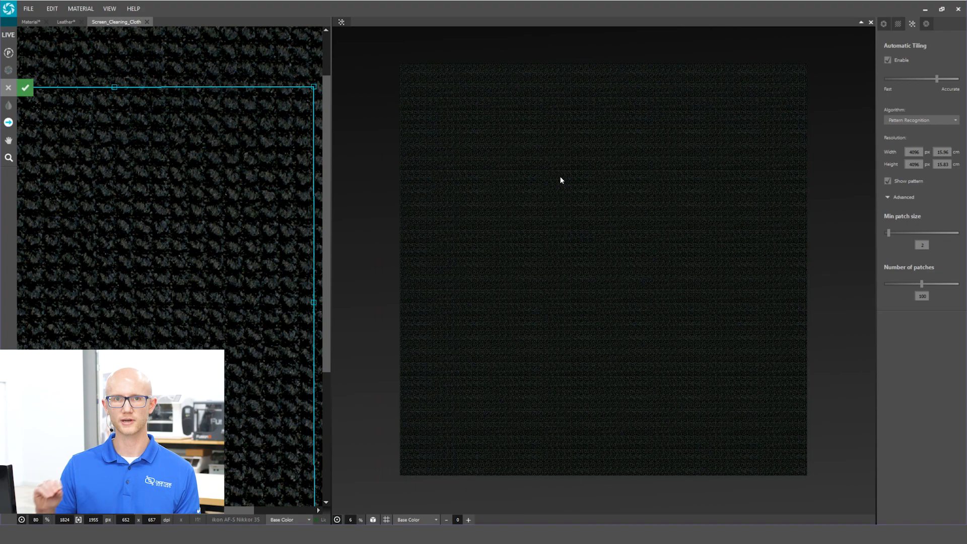
{"action": "scroll", "coordinate": [560, 180], "scroll_direction": "up", "scroll_amount": 5}
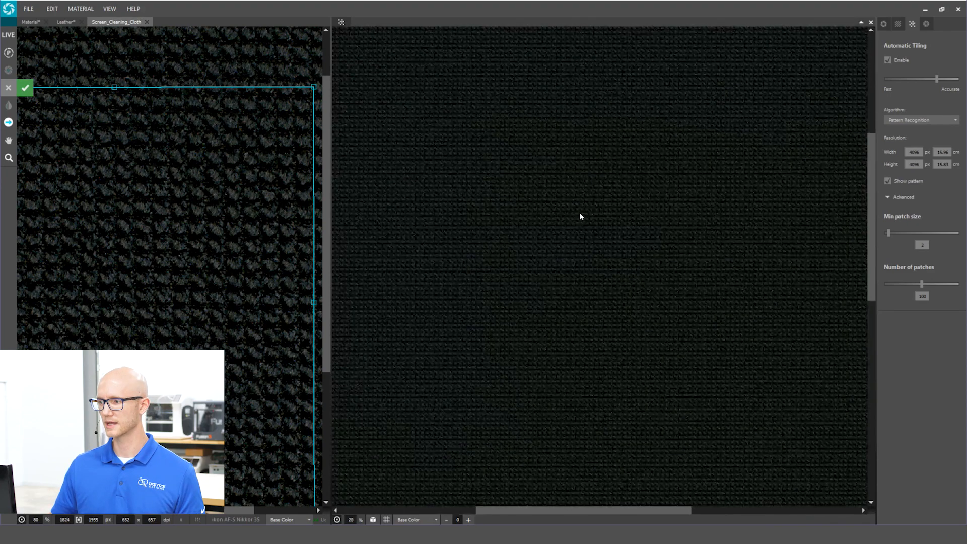
{"action": "scroll", "coordinate": [579, 219], "scroll_direction": "up", "scroll_amount": 1}
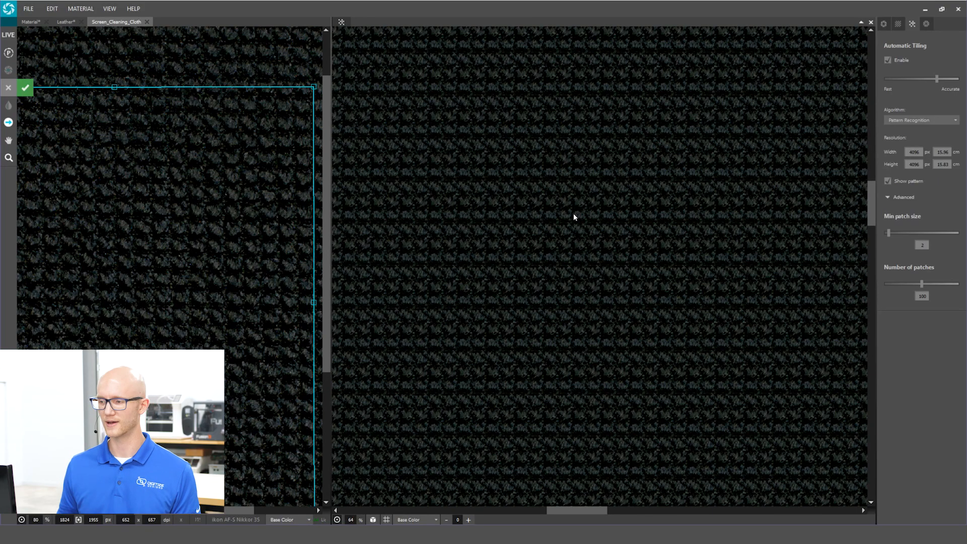
{"action": "scroll", "coordinate": [574, 212], "scroll_direction": "down", "scroll_amount": 5}
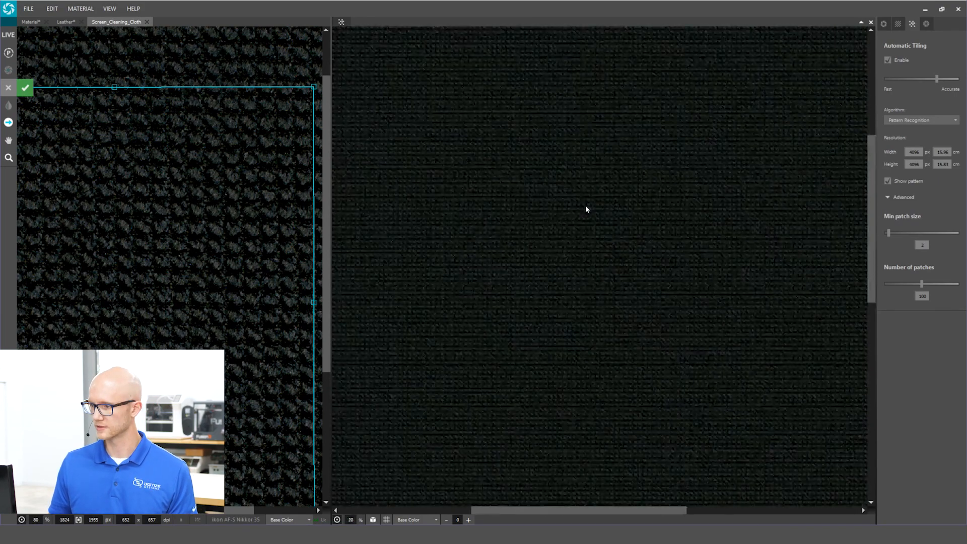
{"action": "scroll", "coordinate": [531, 272], "scroll_direction": "up", "scroll_amount": 5}
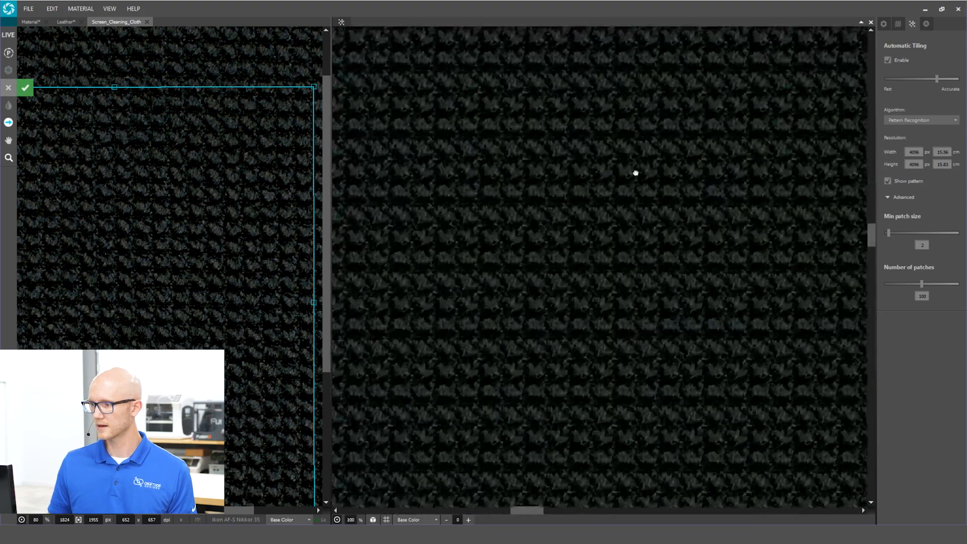
{"action": "left_click_drag", "start_coordinate": [635, 173], "coordinate": [394, 257]}
{"action": "scroll", "coordinate": [204, 206], "scroll_direction": "down", "scroll_amount": 3}
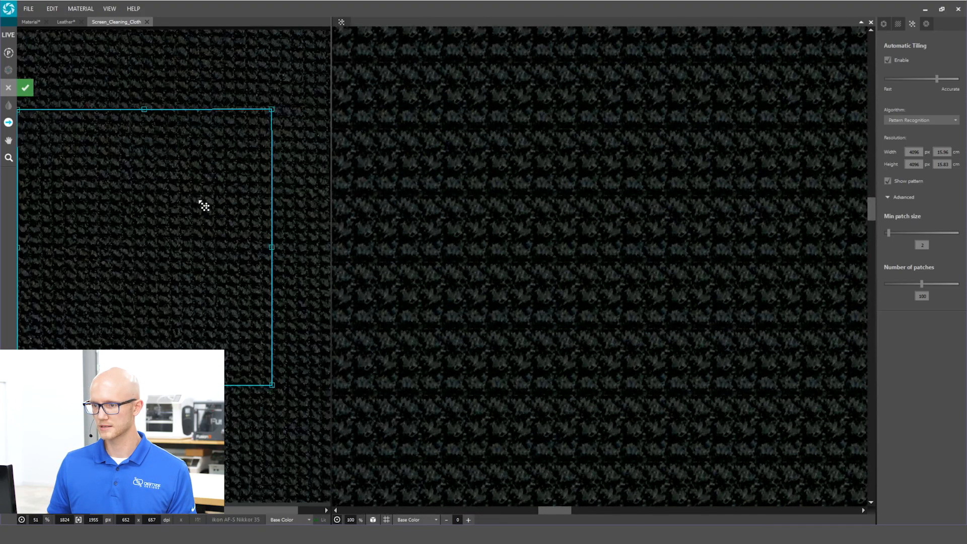
{"action": "scroll", "coordinate": [613, 255], "scroll_direction": "down", "scroll_amount": 3}
{"action": "scroll", "coordinate": [598, 281], "scroll_direction": "down", "scroll_amount": 5}
{"action": "scroll", "coordinate": [589, 265], "scroll_direction": "up", "scroll_amount": 5}
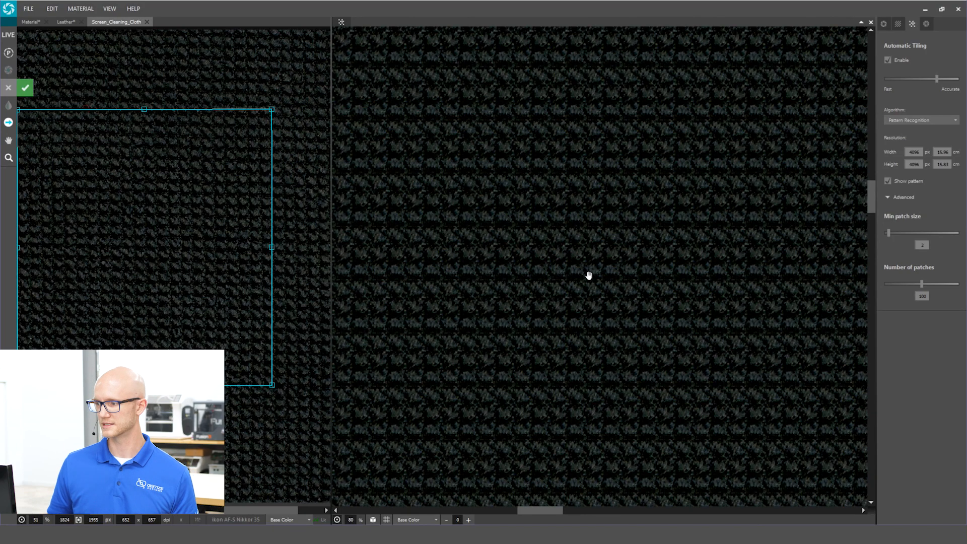
{"action": "scroll", "coordinate": [503, 220], "scroll_direction": "down", "scroll_amount": 6}
{"action": "scroll", "coordinate": [663, 196], "scroll_direction": "down", "scroll_amount": 1}
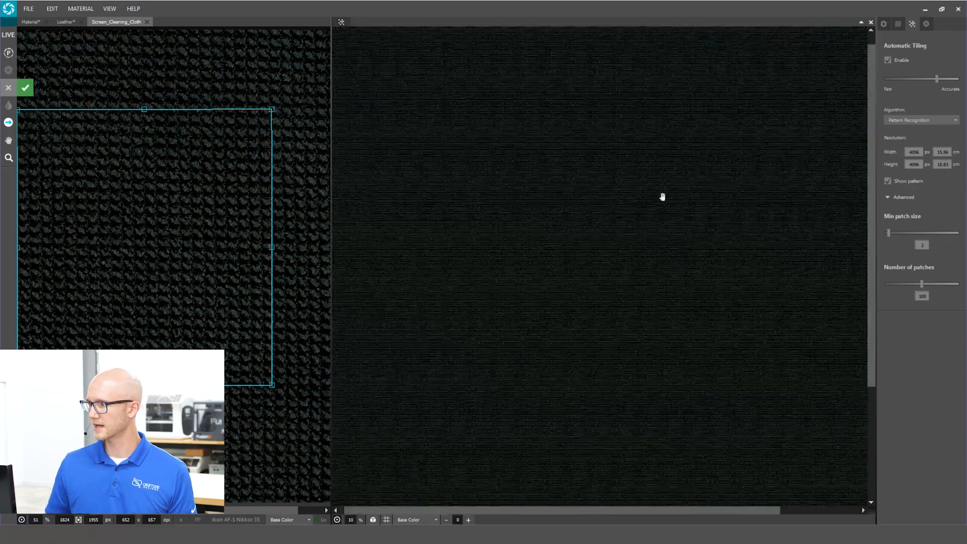
{"action": "scroll", "coordinate": [579, 252], "scroll_direction": "up", "scroll_amount": 6}
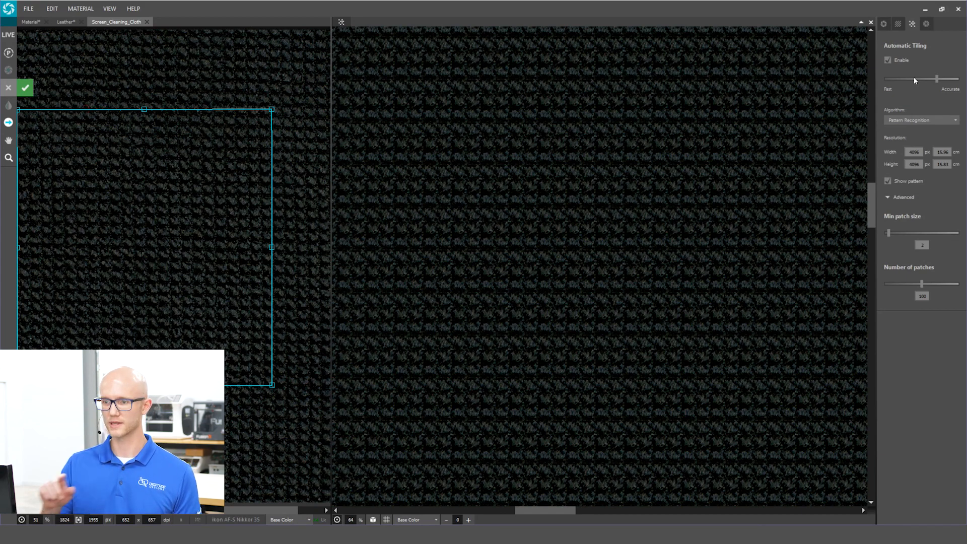
{"action": "scroll", "coordinate": [177, 244], "scroll_direction": "down", "scroll_amount": 1}
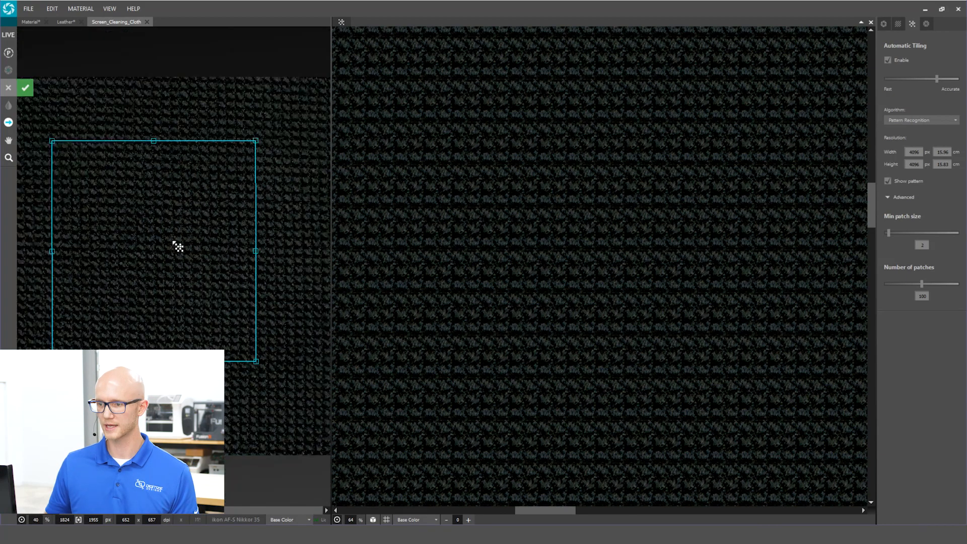
Shift the Automatic Tiling balance slightly to the Fast side of the middle and recalculate the cloth texture.
{"action": "left_click_drag", "start_coordinate": [938, 79], "coordinate": [944, 79]}
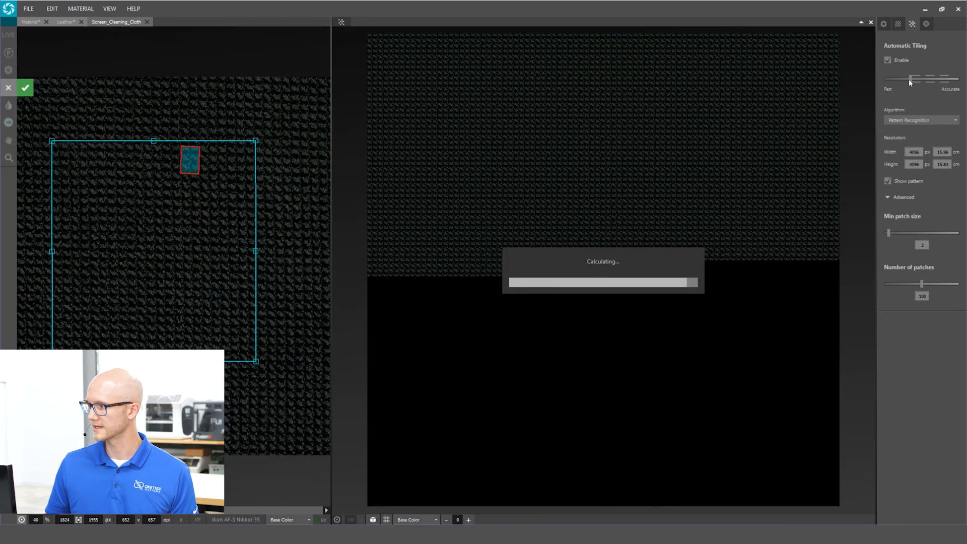
{"action": "left_click", "coordinate": [912, 81]}
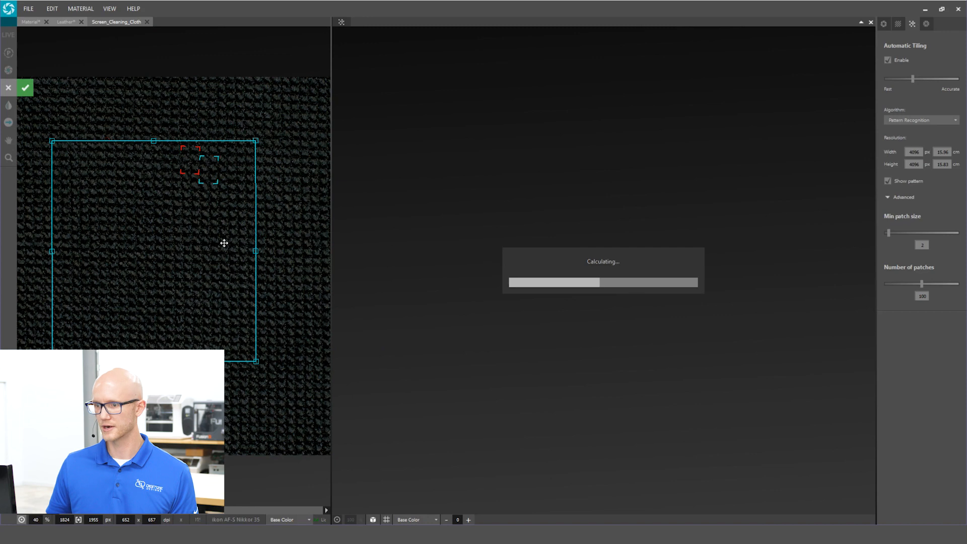
{"action": "scroll", "coordinate": [196, 151], "scroll_direction": "up", "scroll_amount": 1}
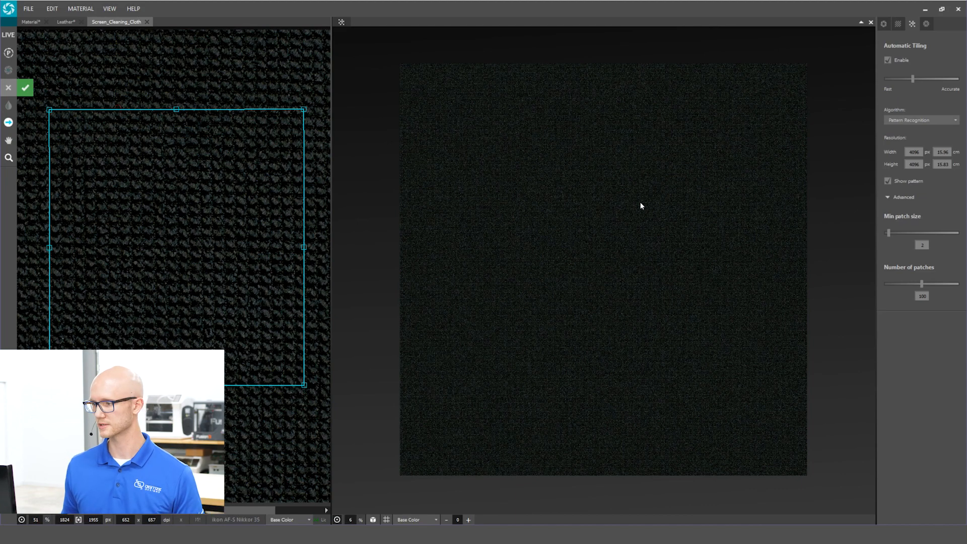
Examine the recalculated cloth texture up close across several areas for visible seams or repeats in the weave.
{"action": "scroll", "coordinate": [607, 218], "scroll_direction": "up", "scroll_amount": 6}
{"action": "scroll", "coordinate": [574, 230], "scroll_direction": "down", "scroll_amount": 1}
{"action": "middle_click_drag", "start_coordinate": [658, 163], "coordinate": [499, 304]}
{"action": "middle_click_drag", "start_coordinate": [689, 156], "coordinate": [534, 294]}
{"action": "middle_click_drag", "start_coordinate": [697, 143], "coordinate": [660, 166]}
{"action": "left_click_drag", "start_coordinate": [660, 166], "coordinate": [705, 232]}
{"action": "left_click_drag", "start_coordinate": [568, 206], "coordinate": [680, 242]}
{"action": "left_click_drag", "start_coordinate": [536, 201], "coordinate": [640, 251]}
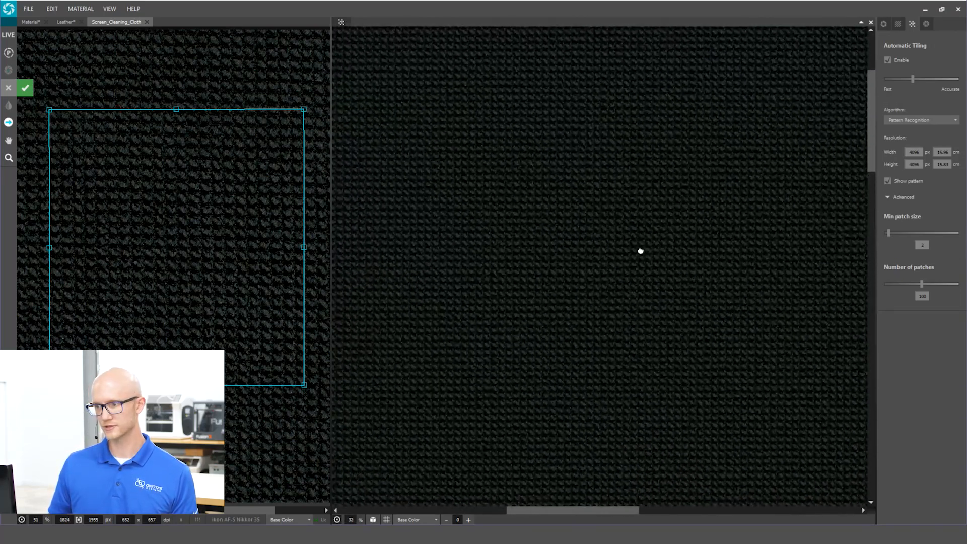
{"action": "left_click_drag", "start_coordinate": [582, 312], "coordinate": [604, 185]}
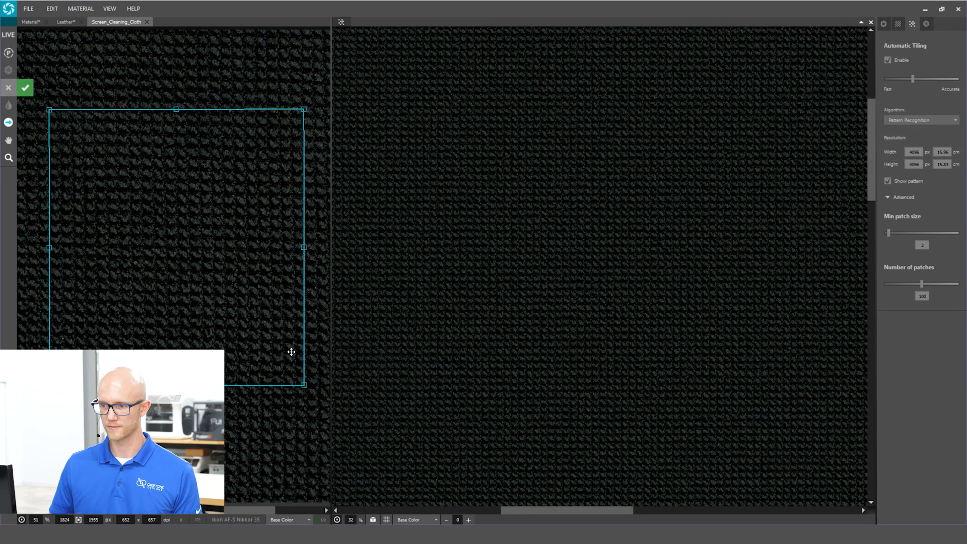
{"action": "scroll", "coordinate": [516, 363], "scroll_direction": "down", "scroll_amount": 2}
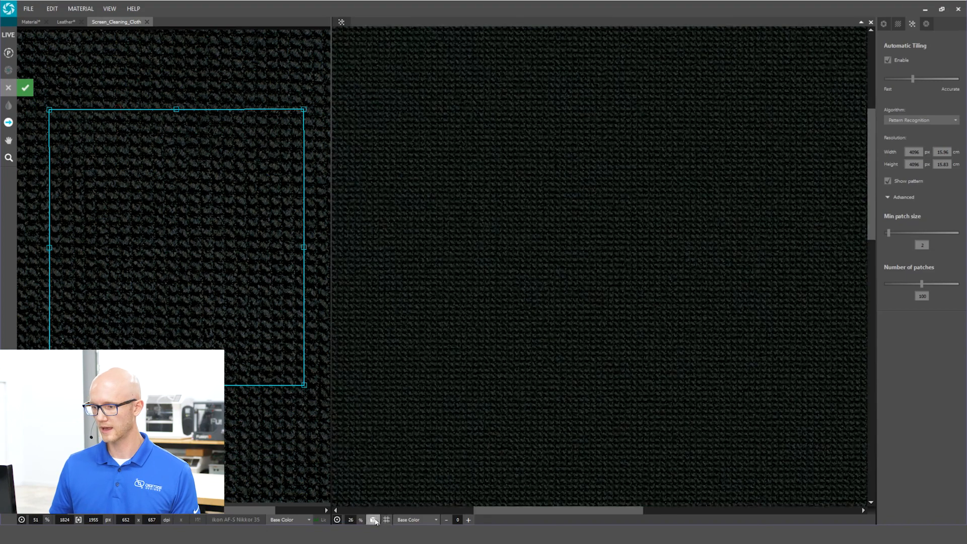
Preview the tiled material on the 3D cloth model and raise its UV repeat to 292 mm.
{"action": "left_click", "coordinate": [374, 520]}
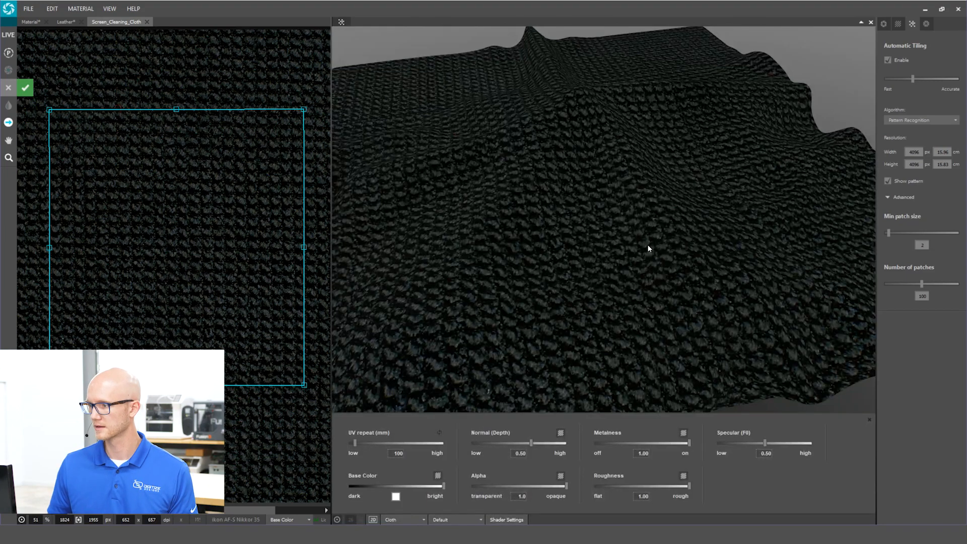
{"action": "scroll", "coordinate": [648, 249], "scroll_direction": "down", "scroll_amount": 5}
{"action": "left_click_drag", "start_coordinate": [648, 249], "coordinate": [584, 252]}
{"action": "scroll", "coordinate": [585, 252], "scroll_direction": "up", "scroll_amount": 3}
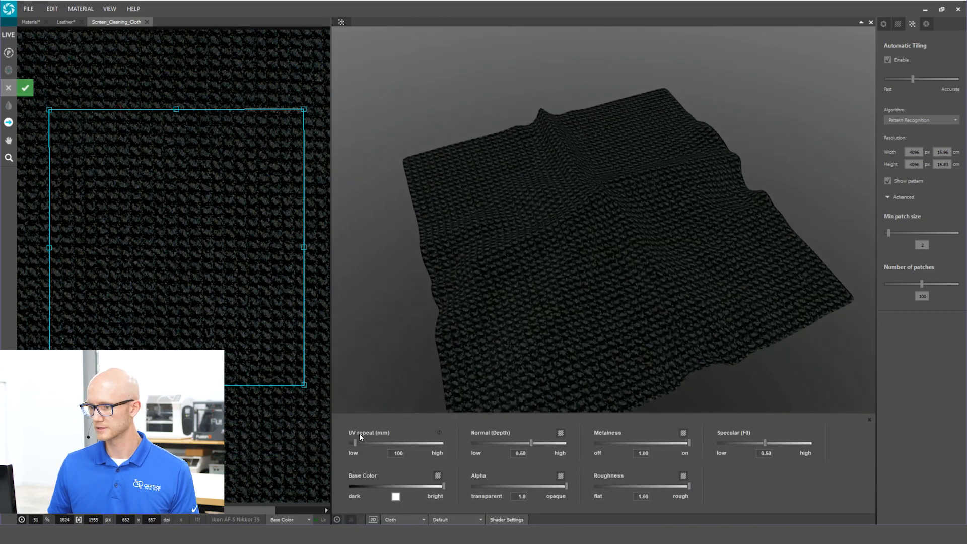
{"action": "mouse_move", "coordinate": [358, 443]}
{"action": "left_mouse_down"}
{"action": "mouse_move", "coordinate": [375, 450]}
{"action": "mouse_move", "coordinate": [367, 453]}
{"action": "left_mouse_up"}
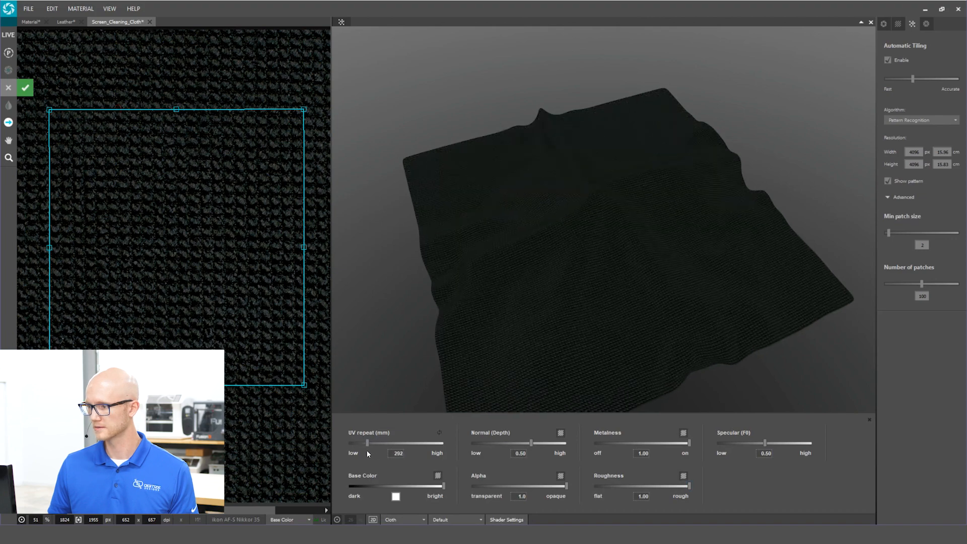
{"action": "scroll", "coordinate": [585, 255], "scroll_direction": "up", "scroll_amount": 6}
{"action": "left_click_drag", "start_coordinate": [708, 229], "coordinate": [666, 236]}
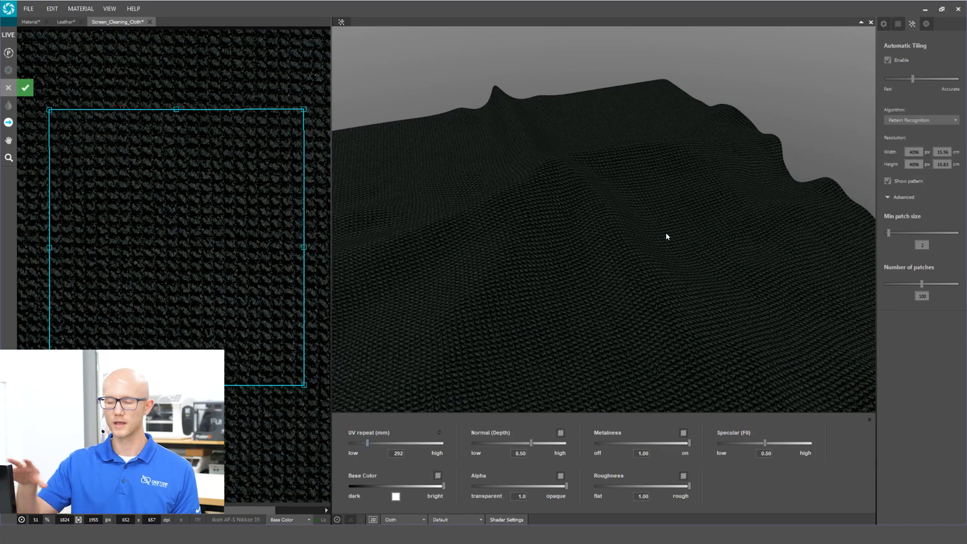
{"action": "left_click_drag", "start_coordinate": [666, 236], "coordinate": [612, 321]}
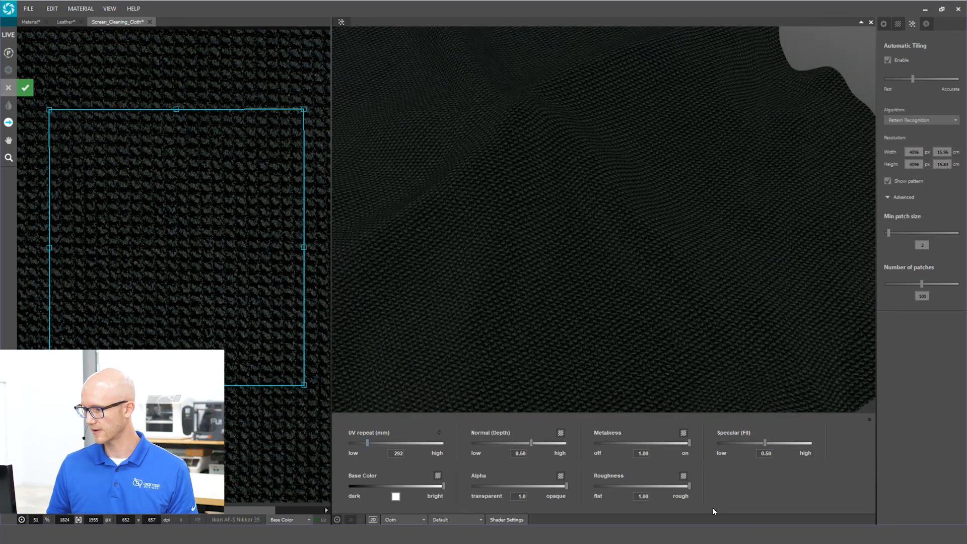
Reduce the cloth's roughness to 0.5 in the 3D preview and apply the automatic tiling to the material.
{"action": "left_click_drag", "start_coordinate": [689, 487], "coordinate": [642, 487]}
{"action": "left_click_drag", "start_coordinate": [579, 292], "coordinate": [634, 261]}
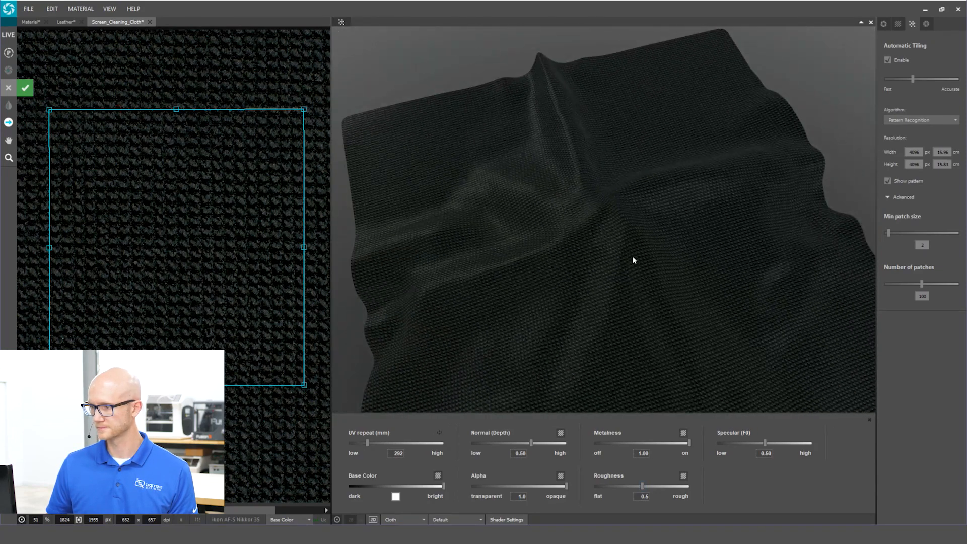
{"action": "left_click", "coordinate": [25, 88]}
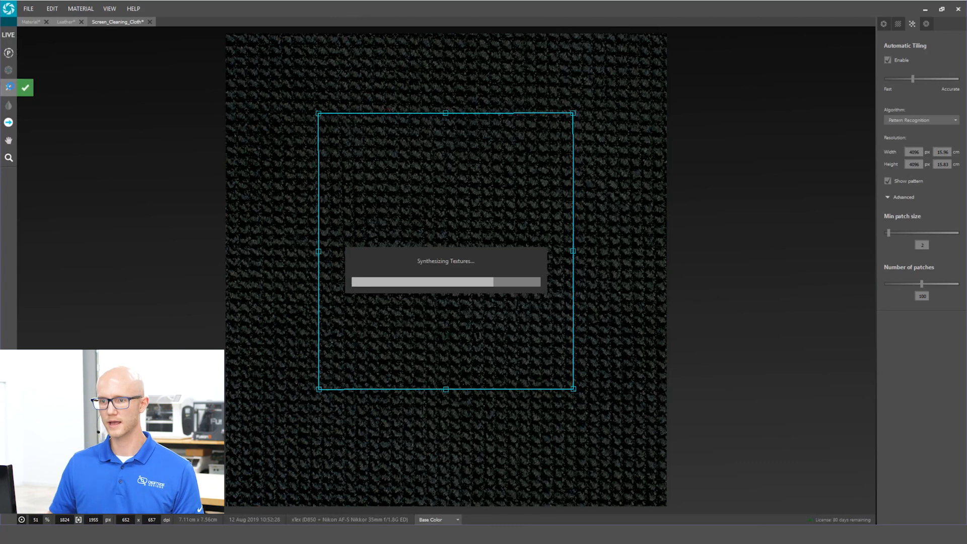